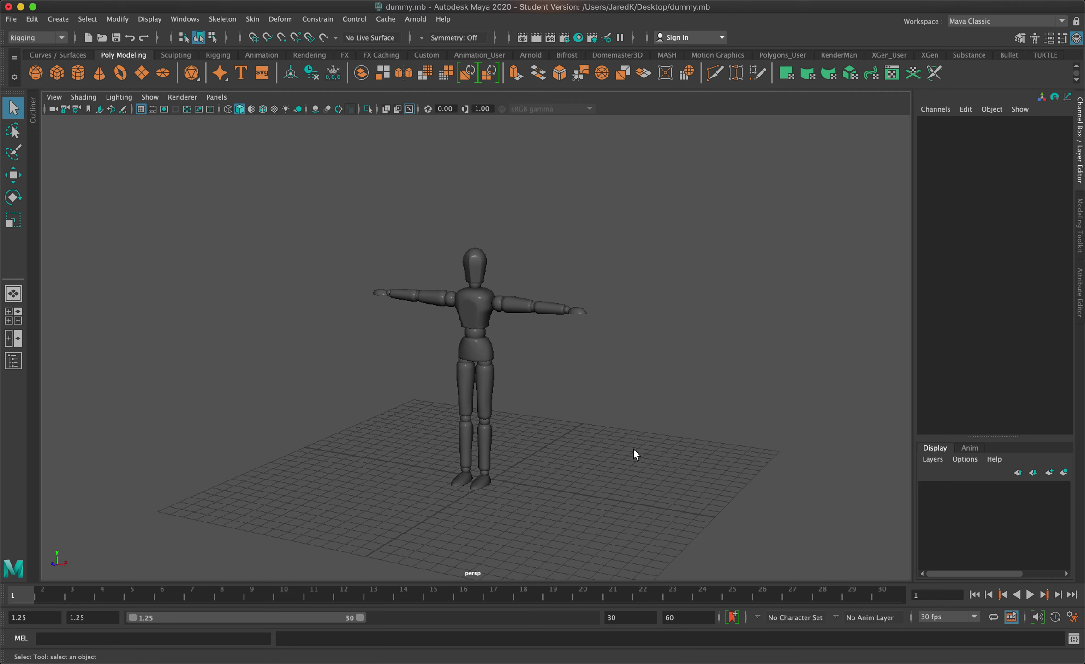
Step: Select the dummy mesh and look it over from the front in the perspective view
alt+drag(633, 449, 633, 429)
click(468, 346)
scroll(586, 394, up, 3)
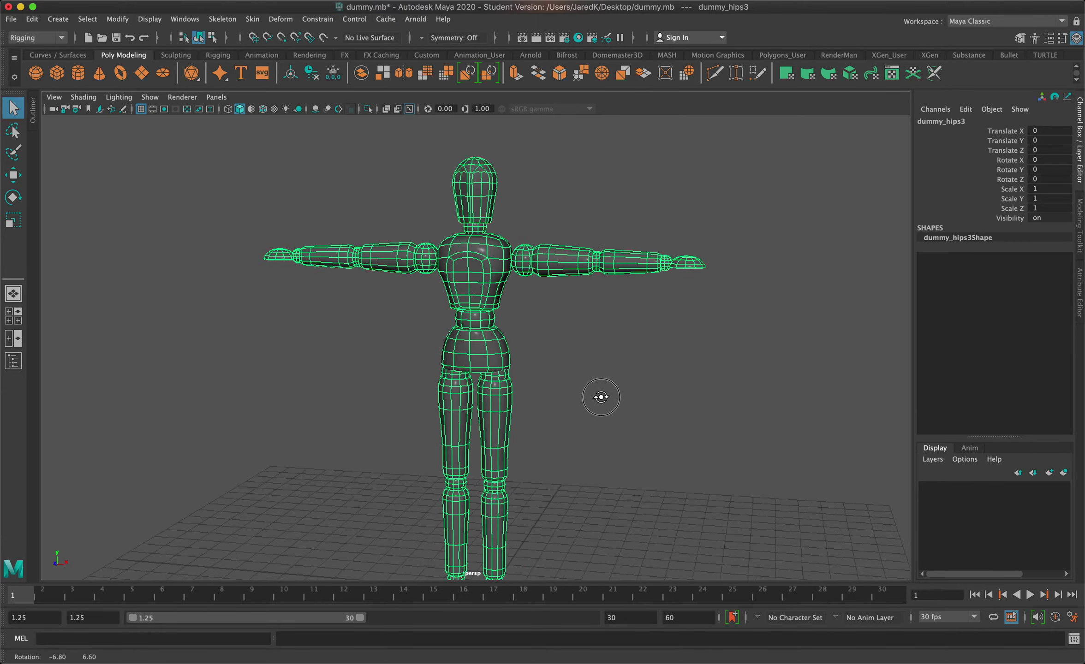
alt+middle_drag(600, 395, 558, 346)
scroll(559, 356, down, 4)
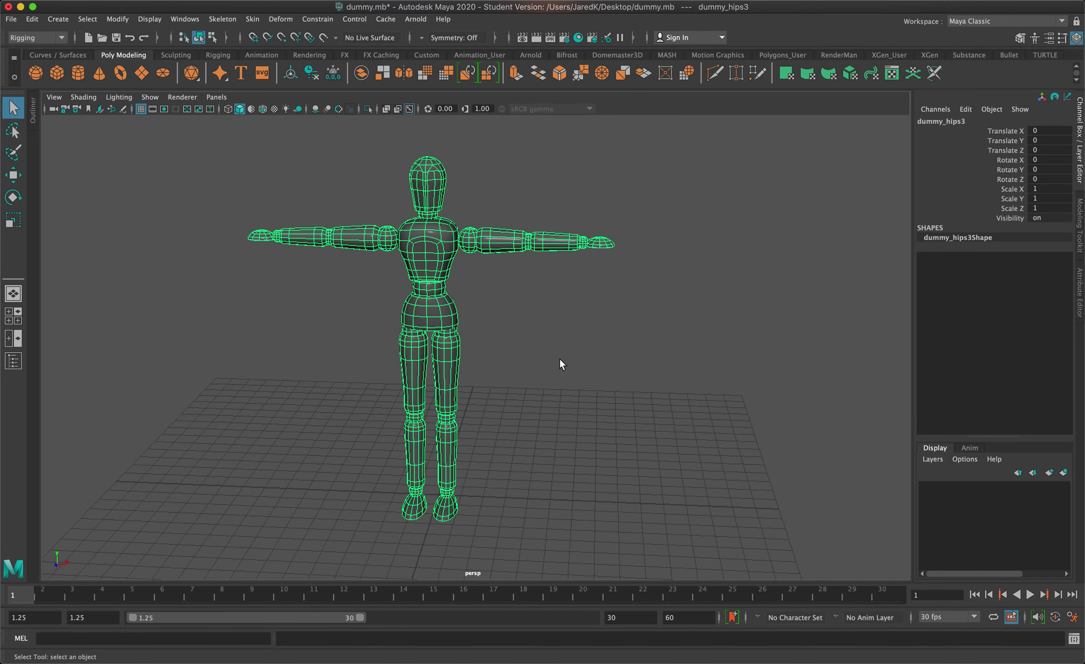
alt+drag(562, 362, 563, 356)
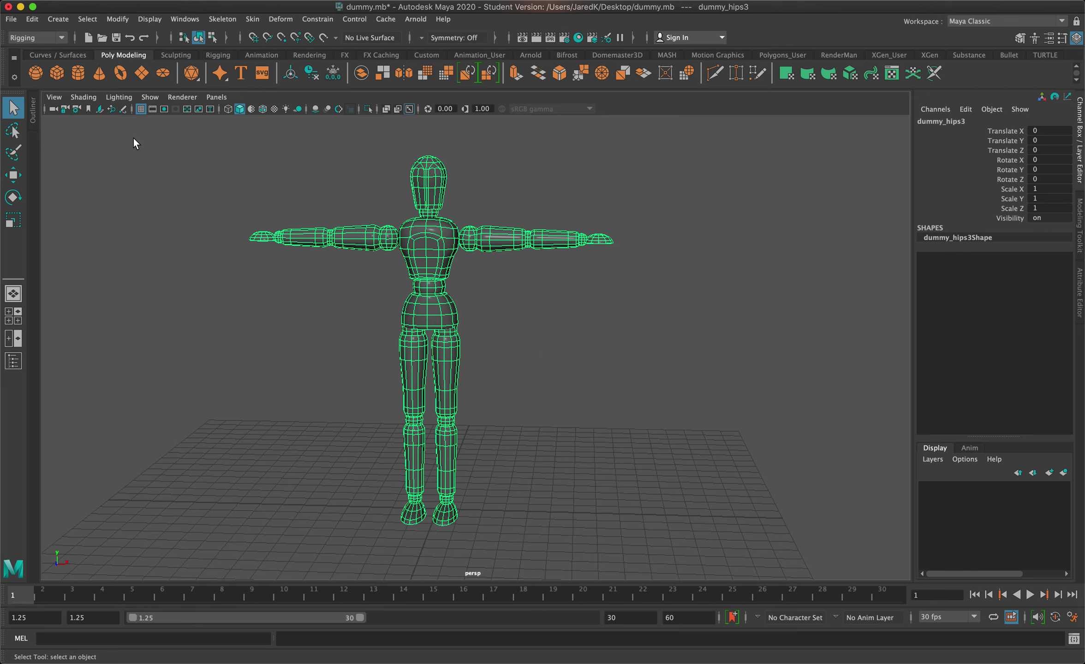
click(213, 19)
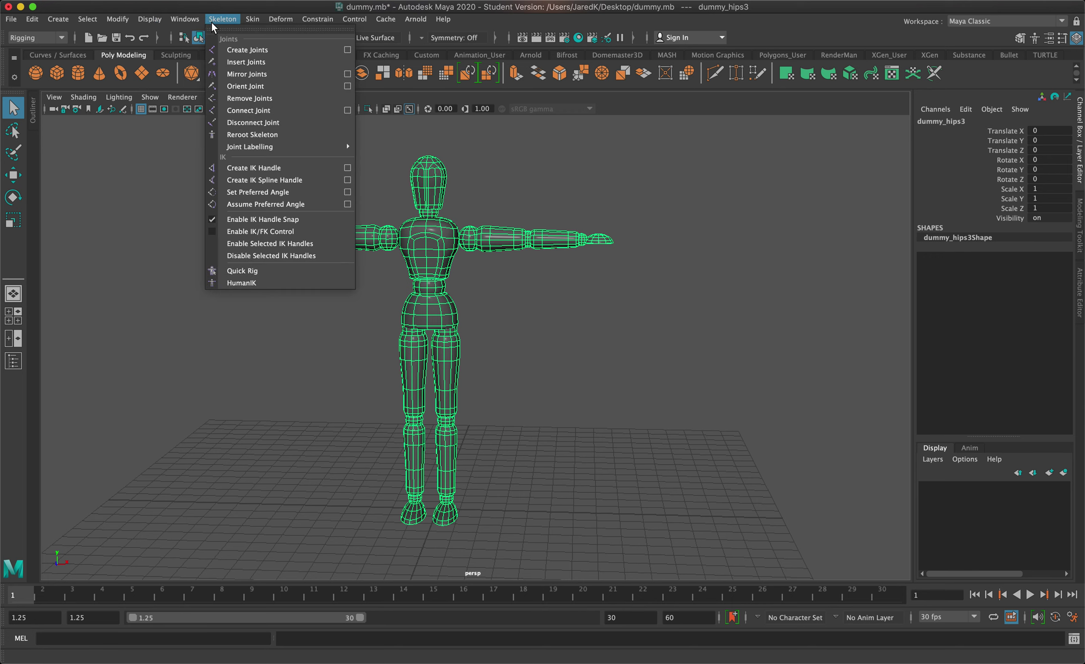
click(223, 21)
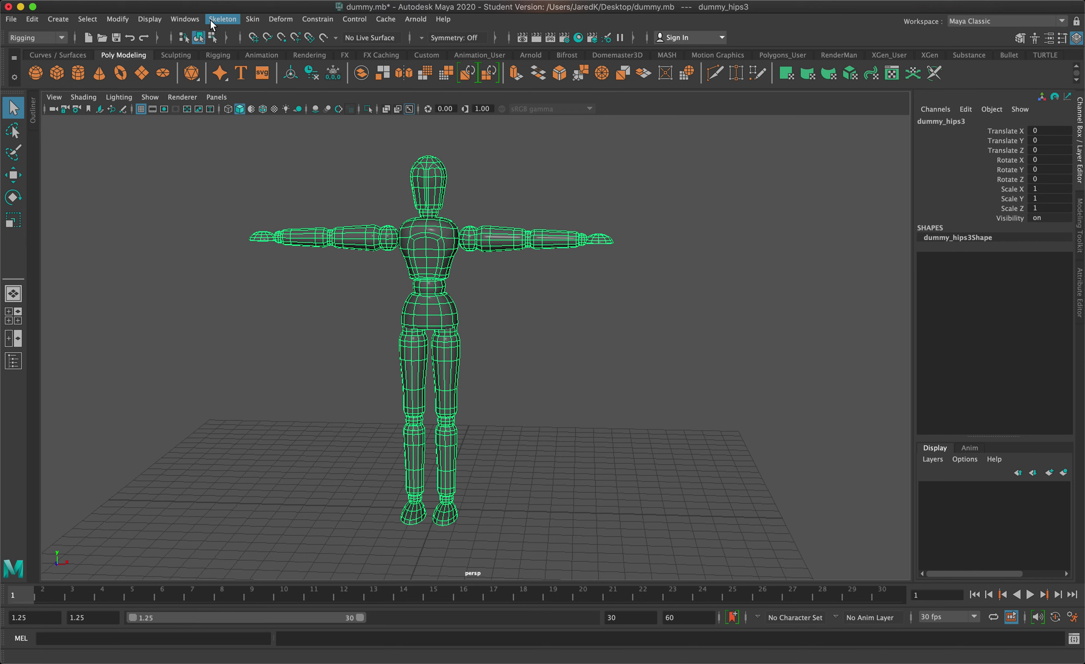
click(223, 19)
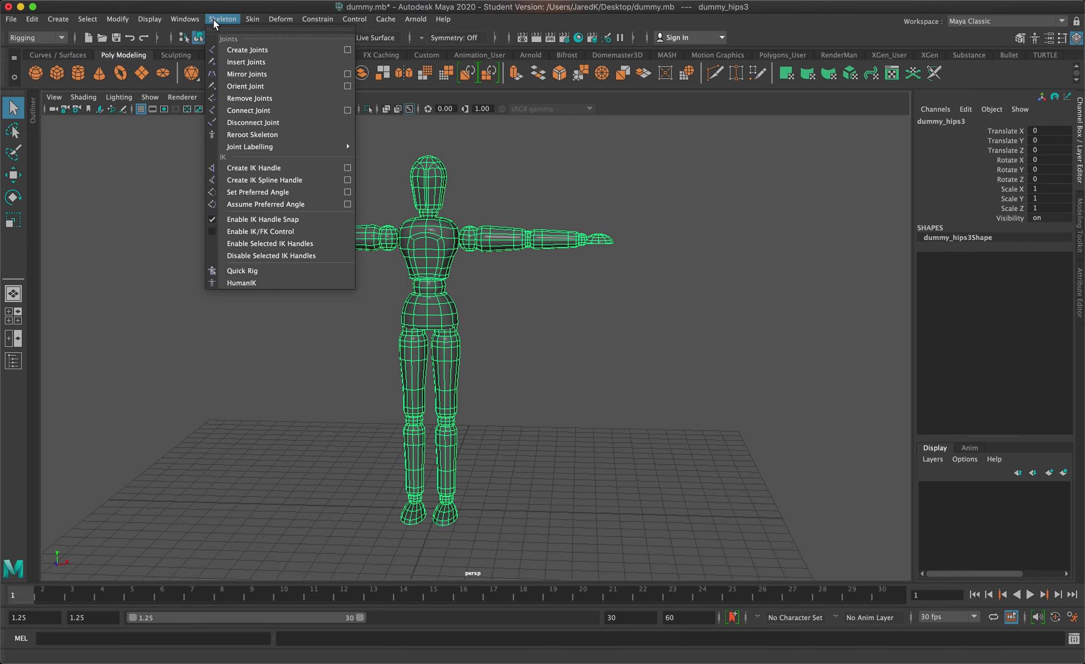
click(249, 20)
click(271, 20)
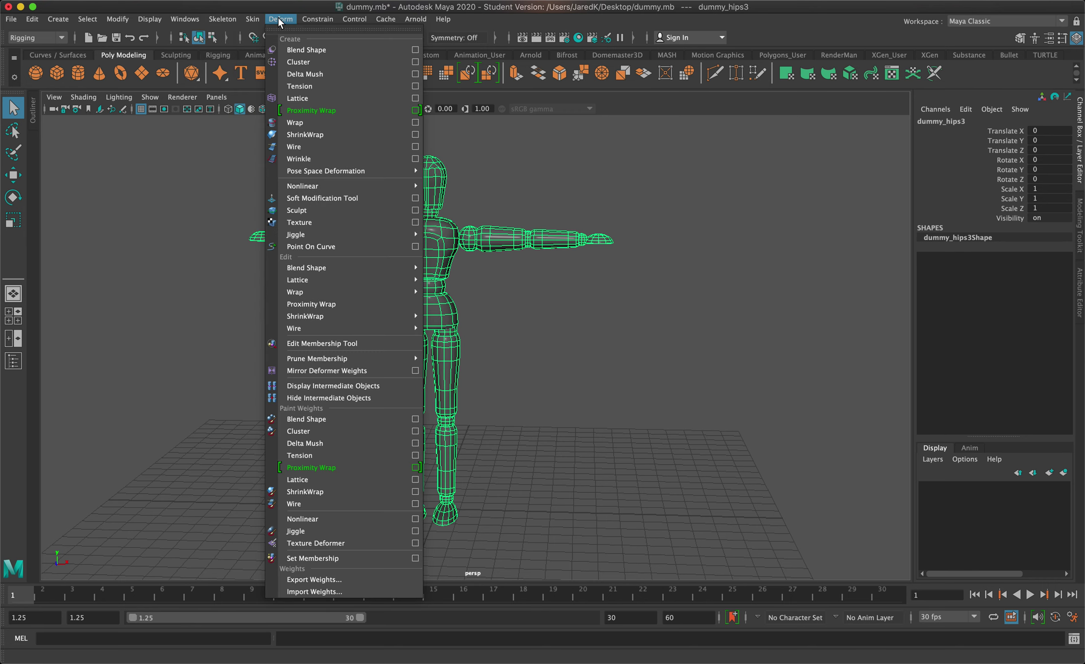
mouse_move(226, 20)
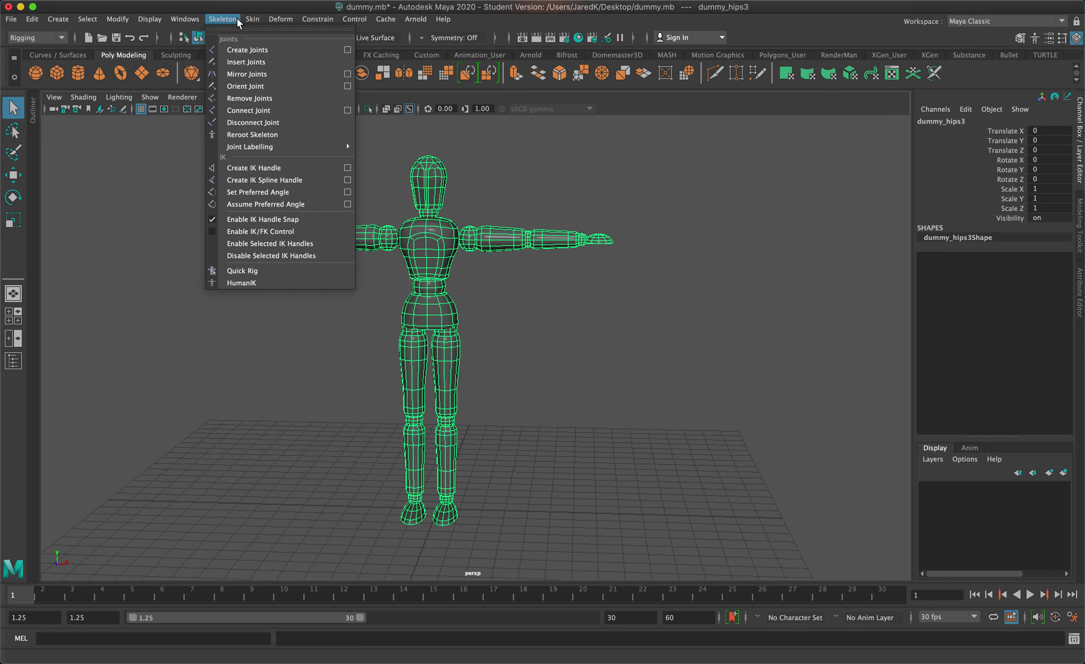
mouse_move(281, 19)
click(618, 358)
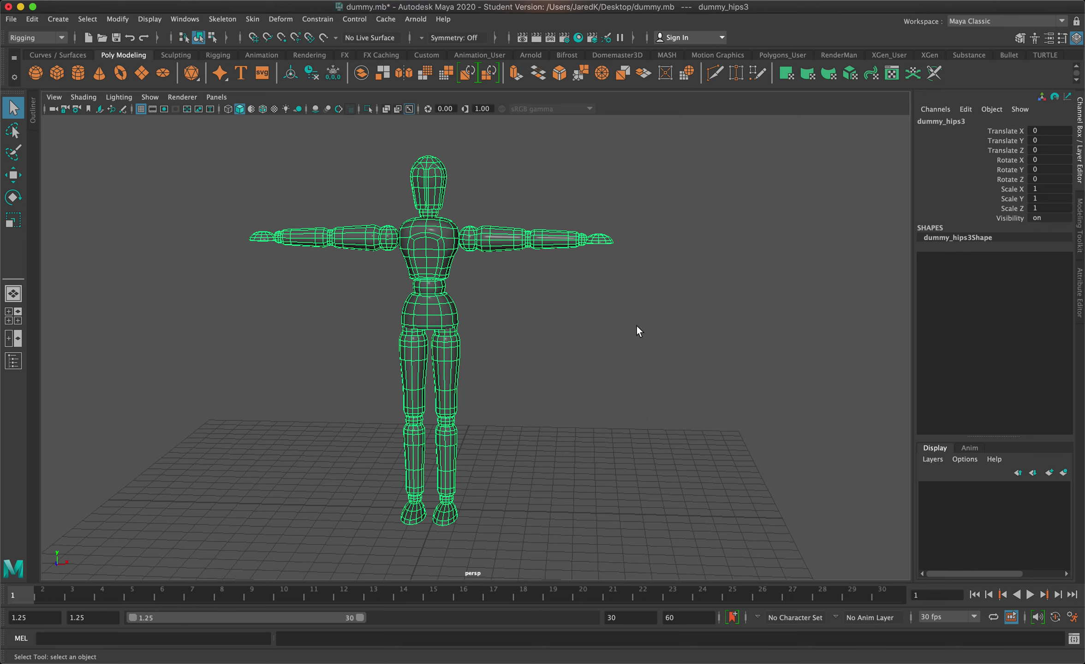
Step: Switch to the front orthographic view framed on the whole dummy and clear the selection
key(space)
key(space)
key(f)
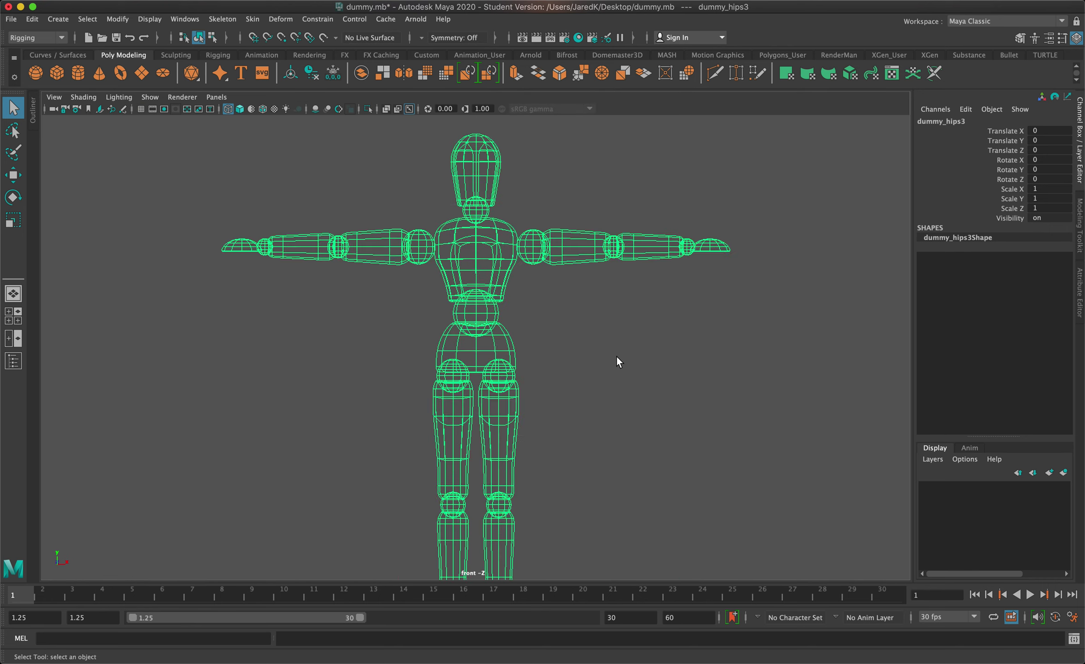
scroll(616, 357, down, 3)
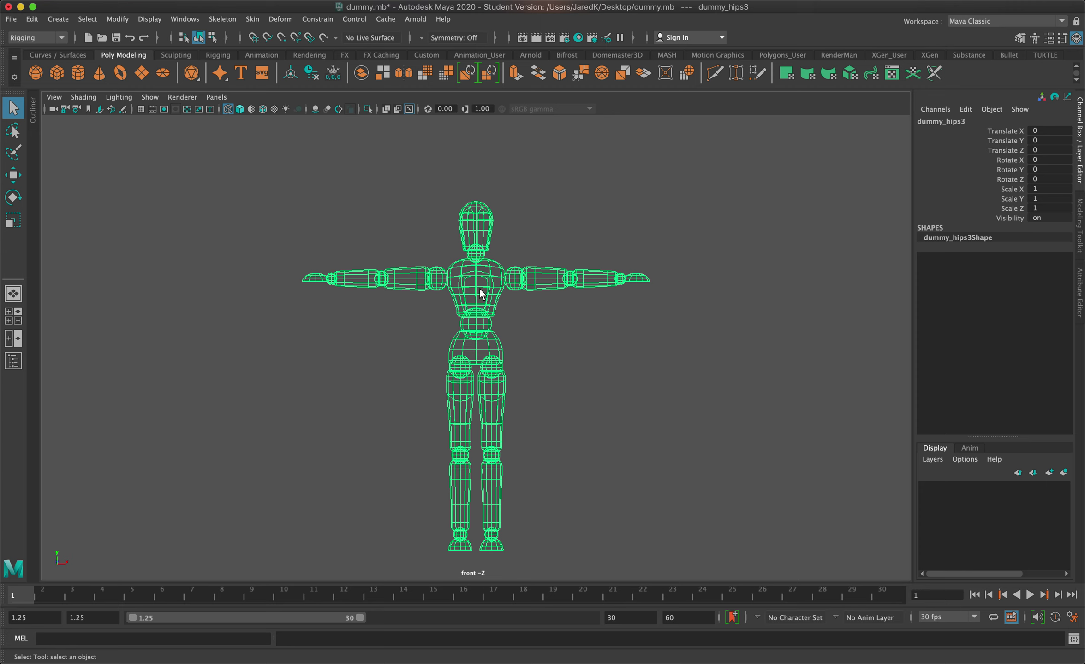
click(512, 322)
Step: Toggle the front view between shaded and wireframe display, ending in wireframe
click(239, 110)
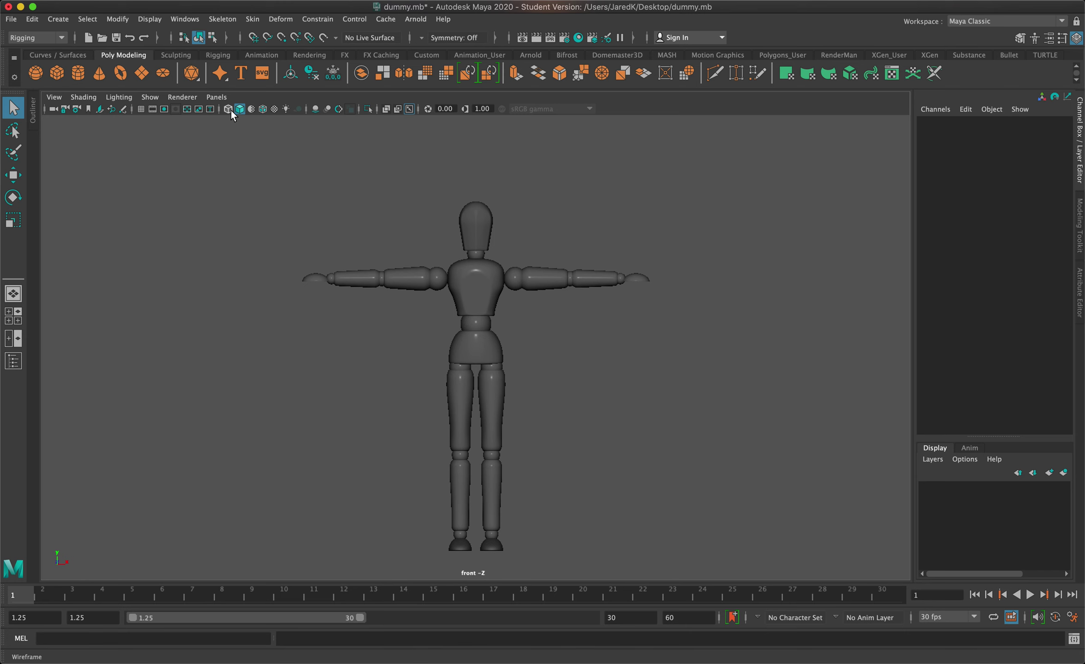
click(228, 109)
key(5)
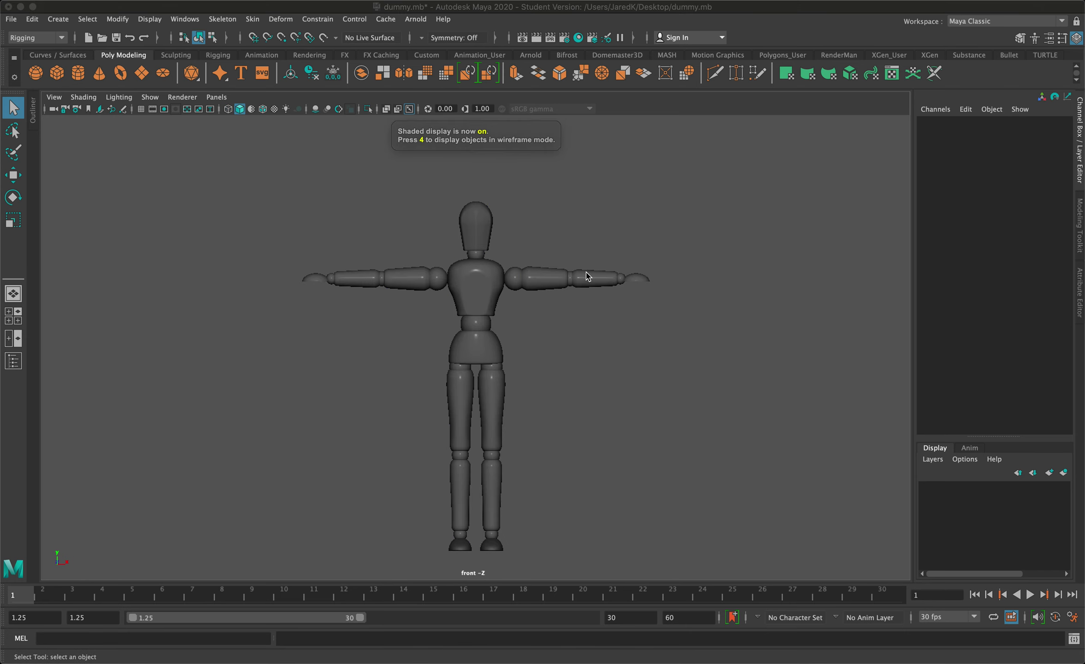
key(4)
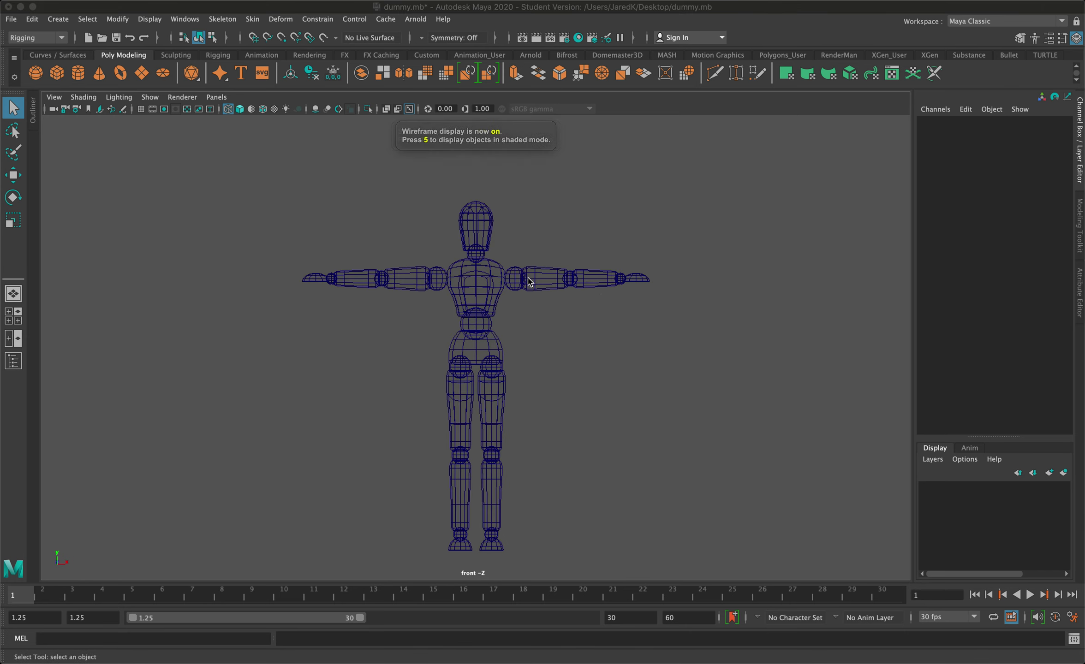
click(792, 5)
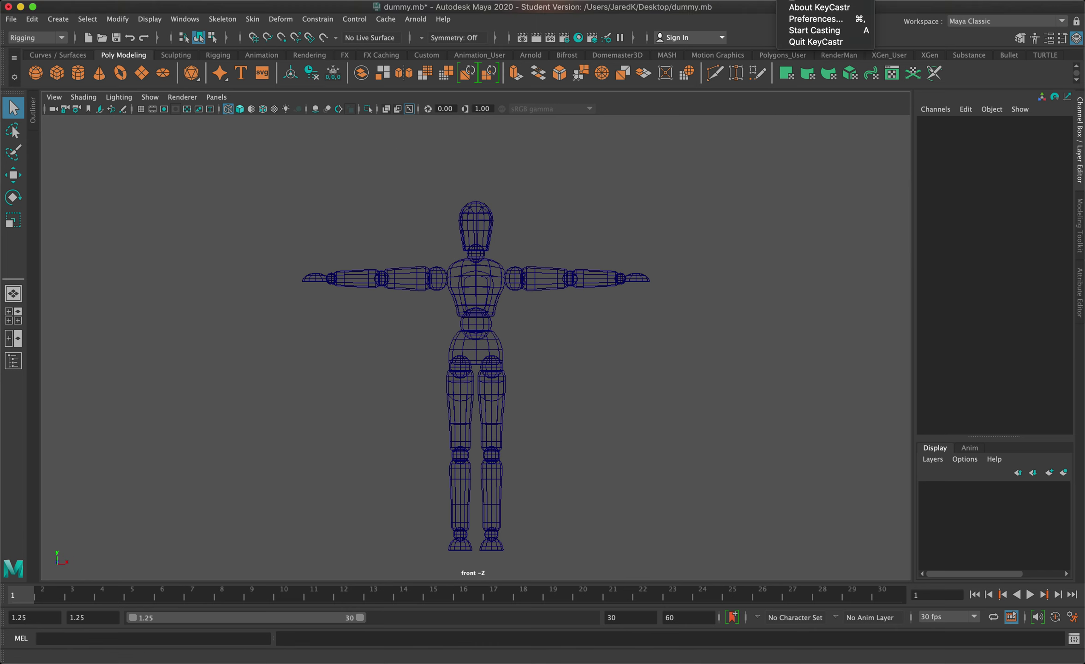
click(814, 30)
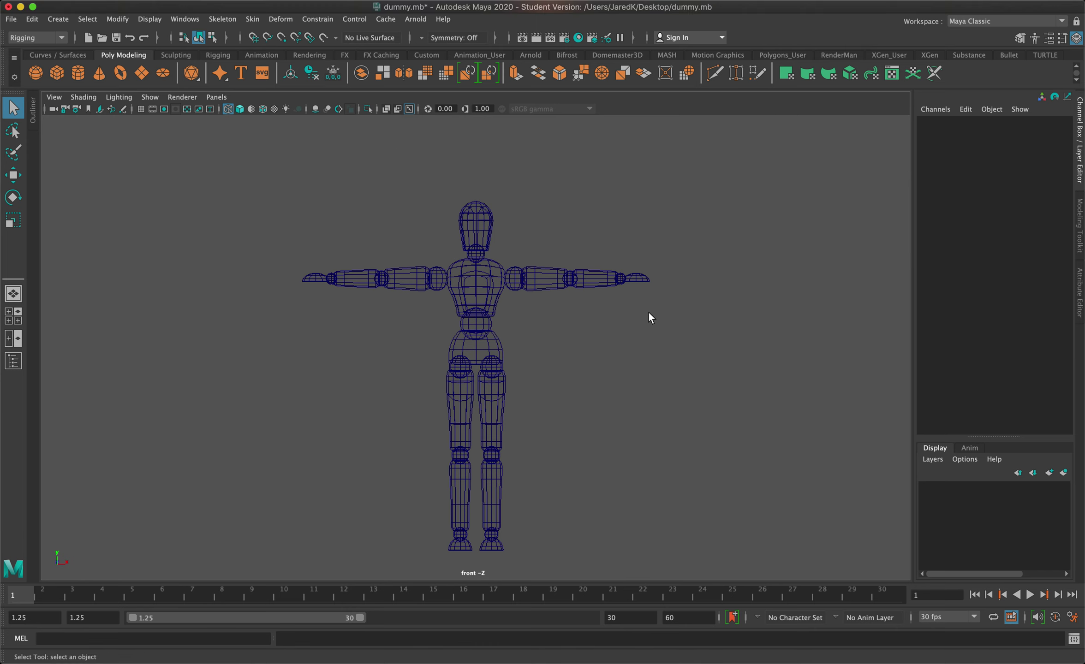
key(z)
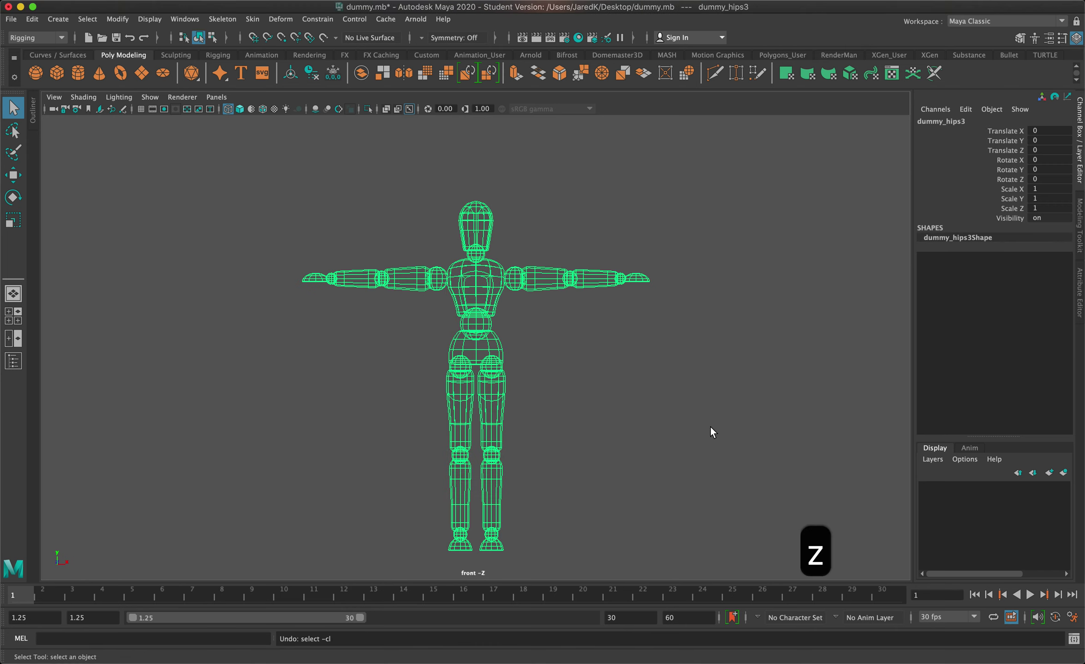
key(z)
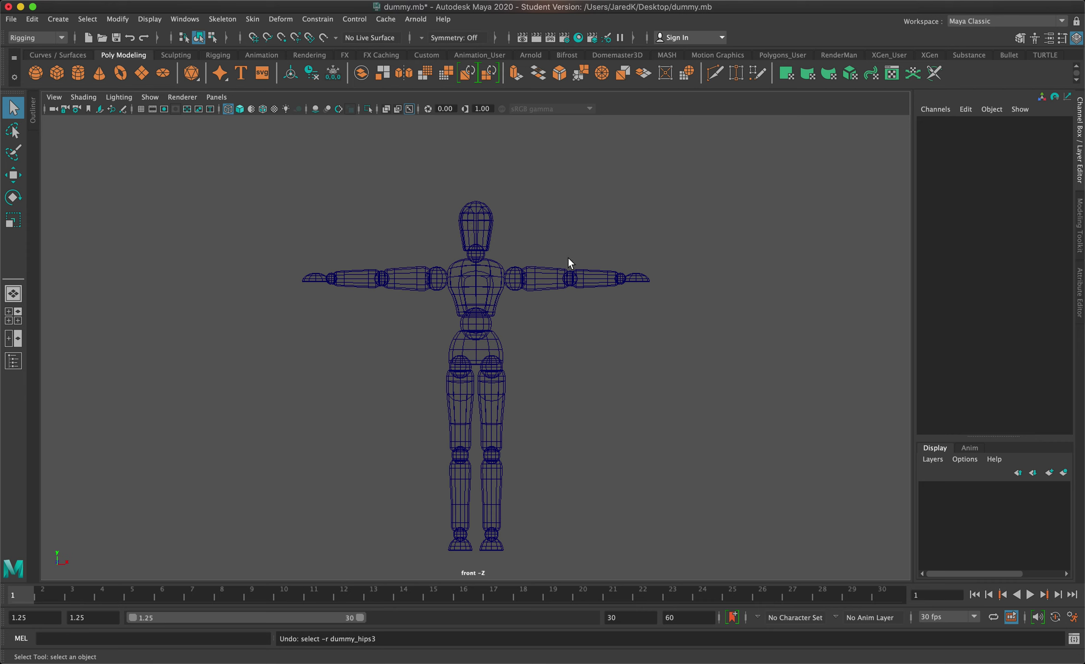
Step: Create a practice chain of four joints in the empty space beside the dummy, finish it and select its second joint
click(220, 19)
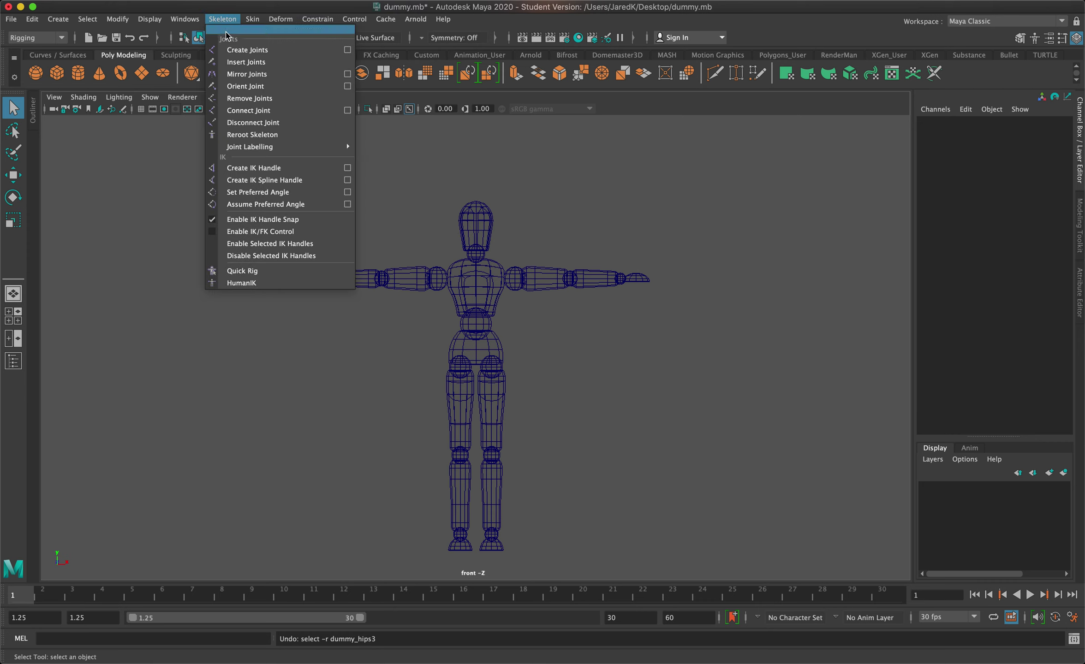
click(246, 50)
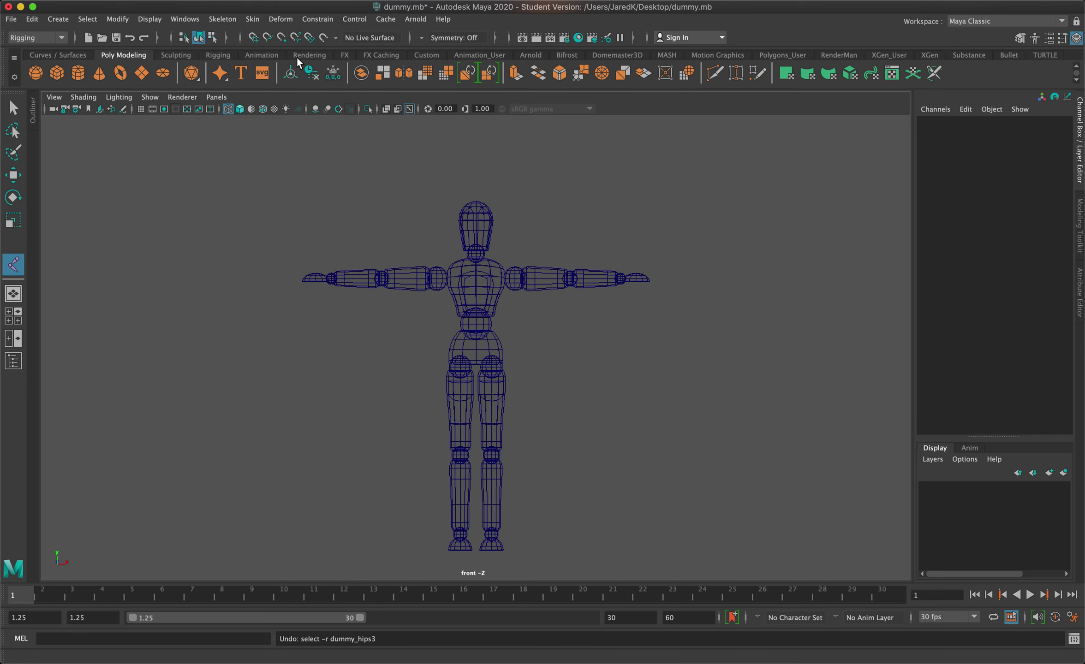
click(605, 490)
click(640, 445)
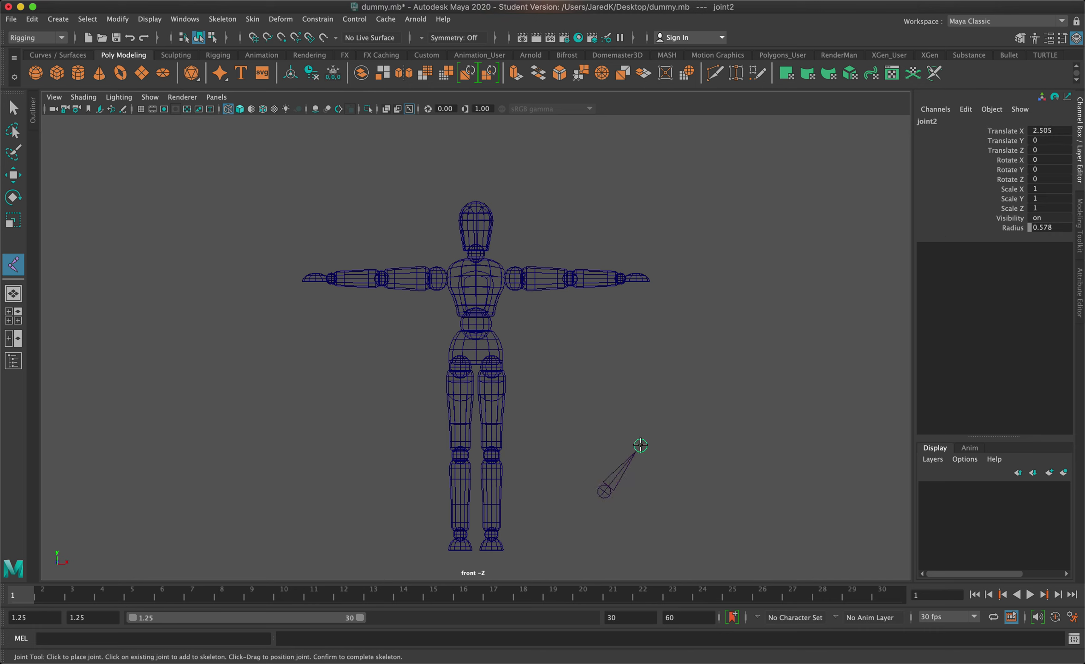
click(797, 383)
click(799, 441)
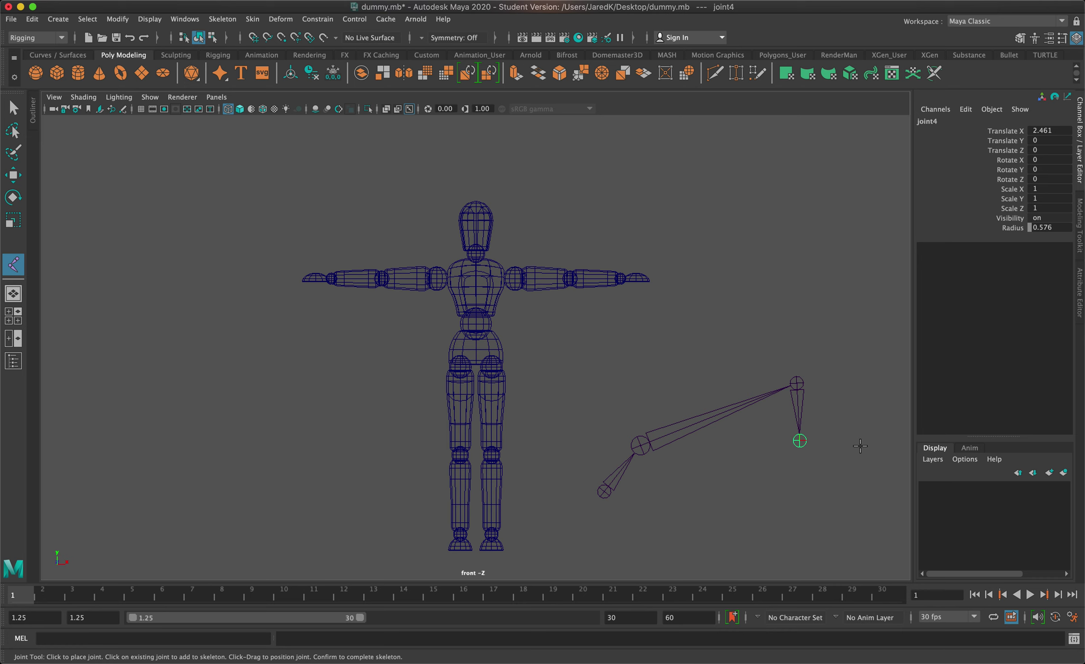
key(q)
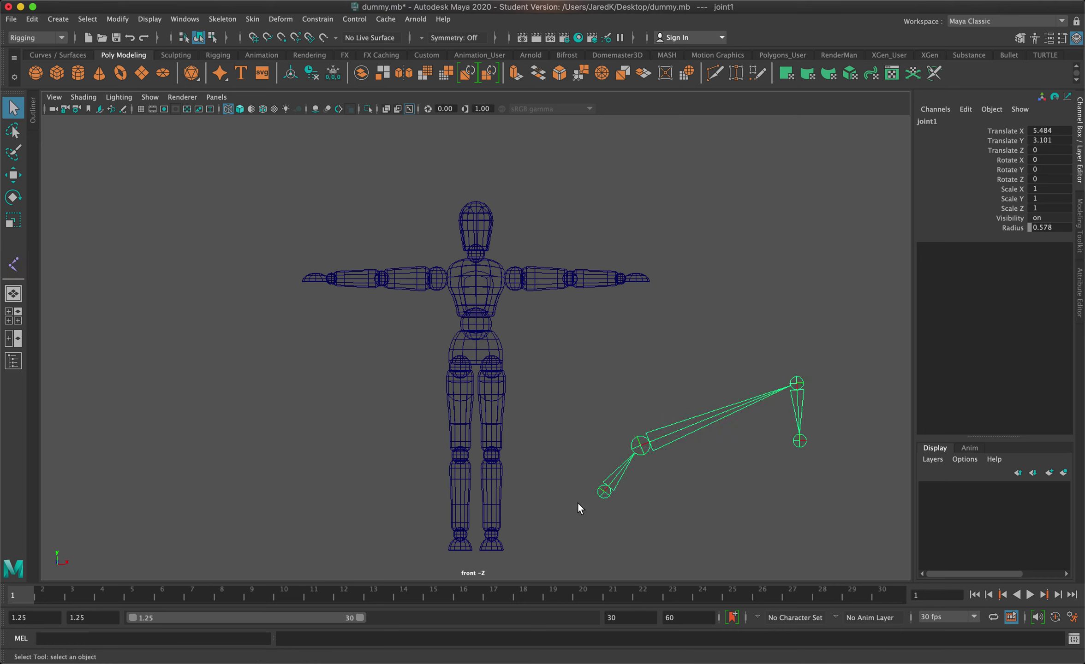
click(640, 445)
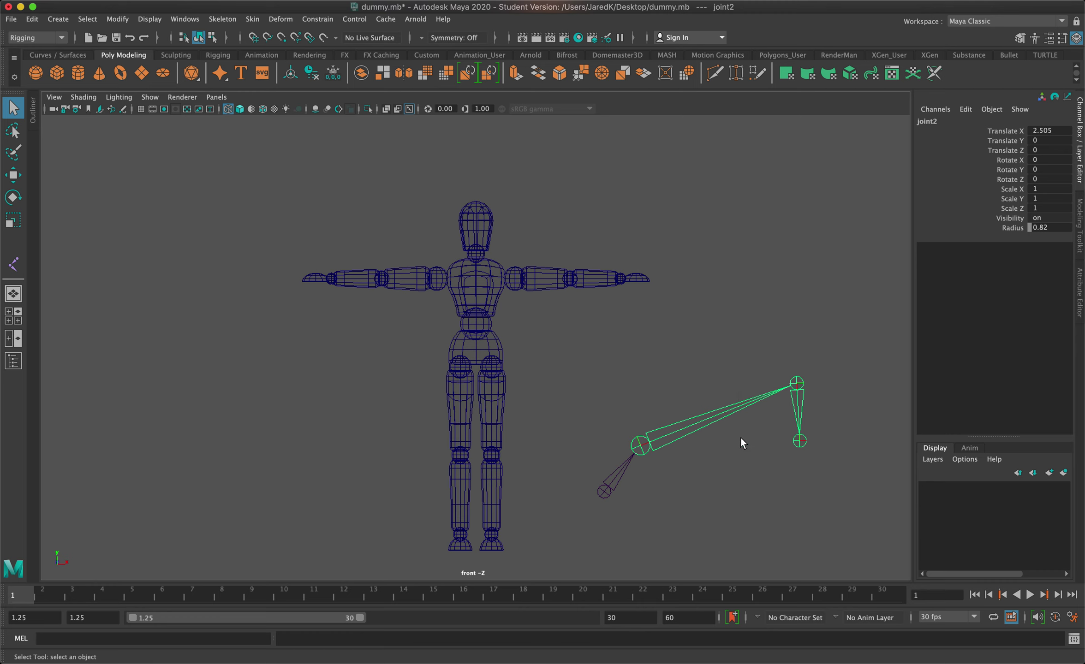
Step: Create a separate second chain of four joints, starting just below the end joint of the first chain
key(g)
click(797, 471)
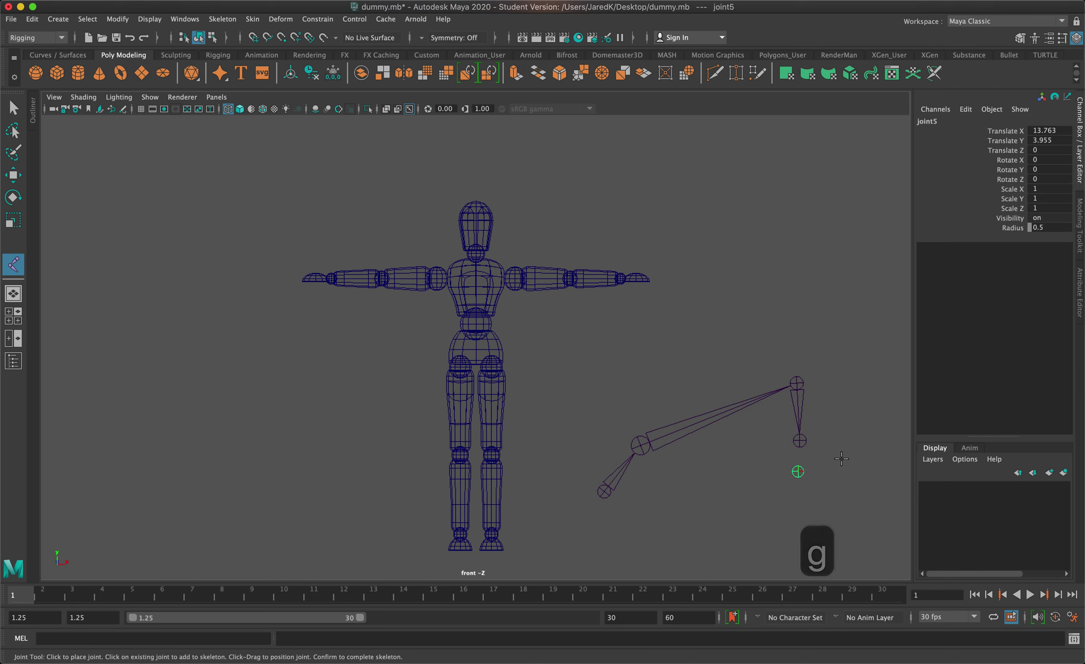
click(761, 533)
click(732, 536)
click(711, 494)
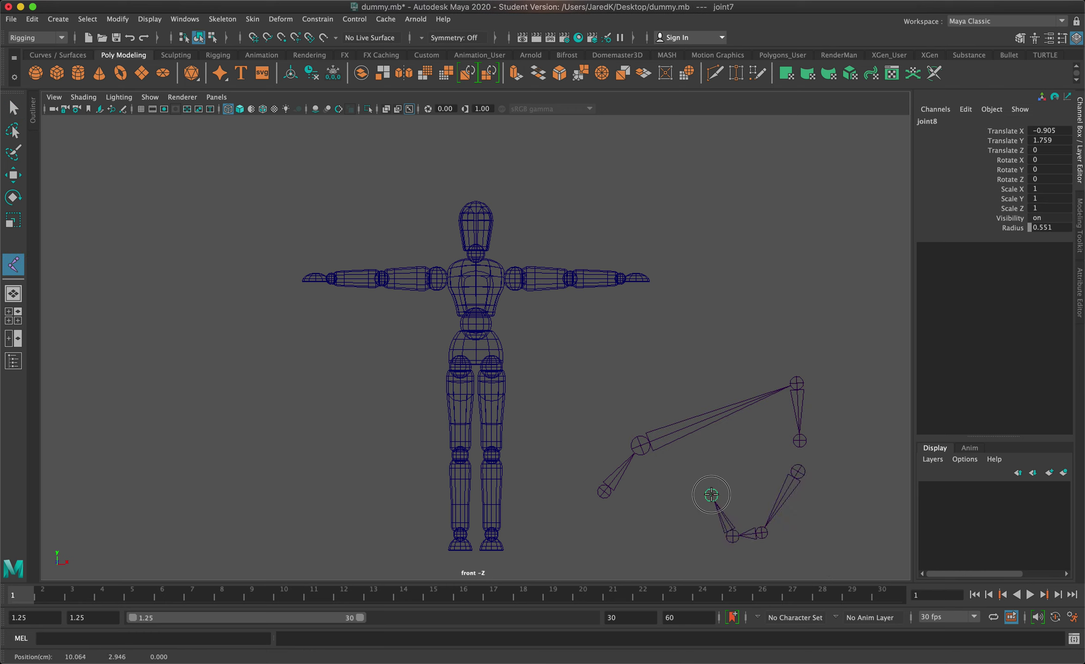
key(Return)
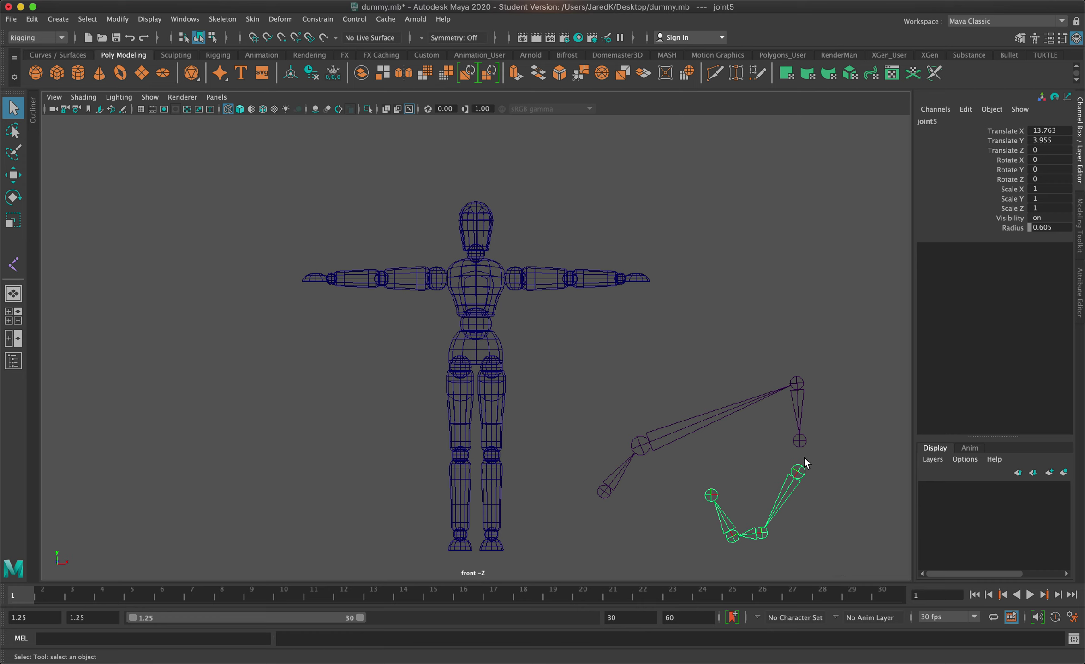
Step: Parent the second chain's root to the first chain's end joint, and select individual joints to check the hierarchy
shift+click(801, 441)
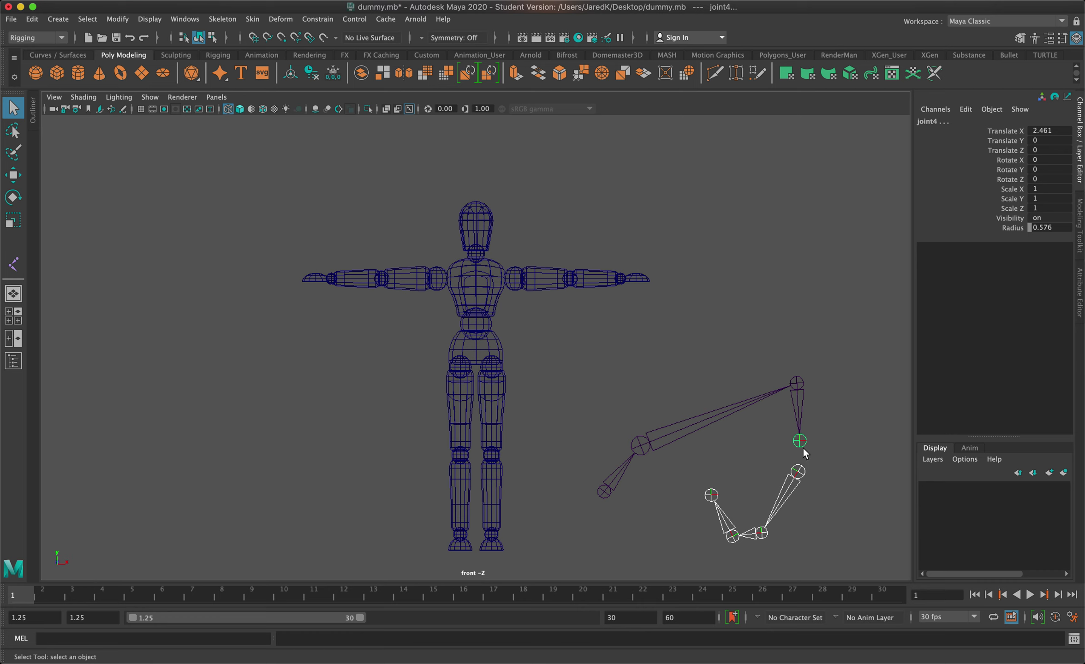
key(p)
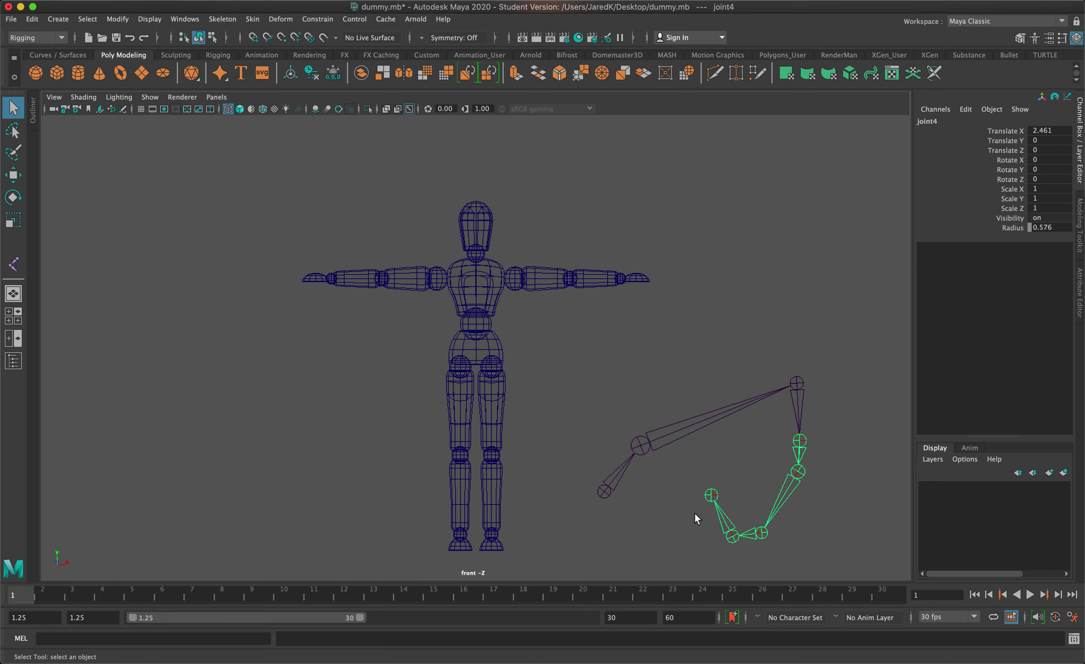
click(724, 518)
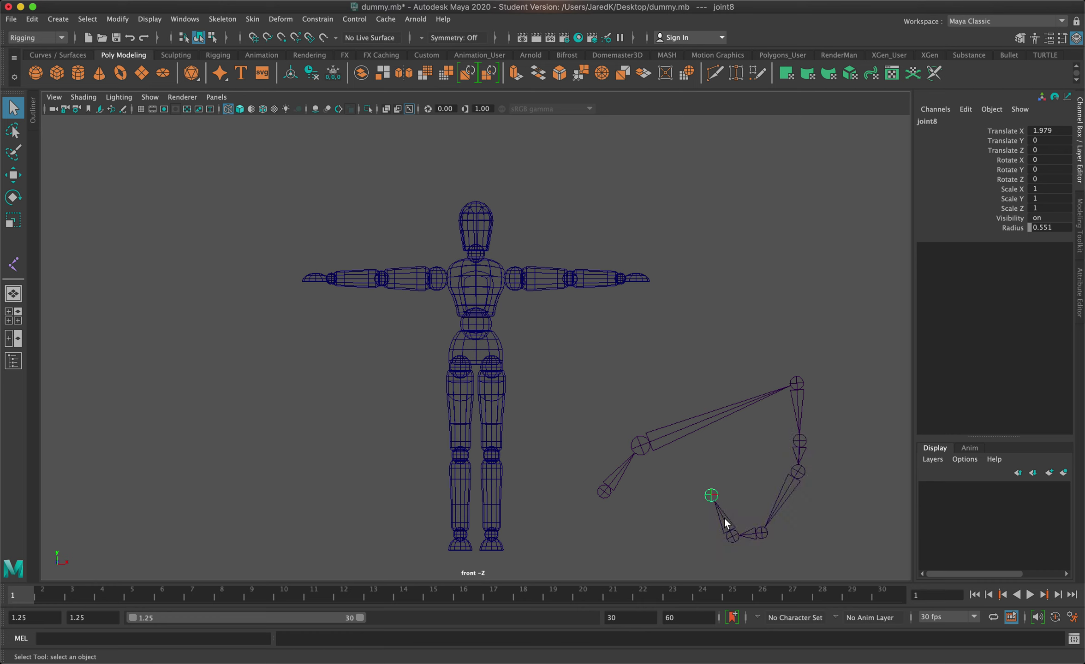
click(761, 534)
click(798, 473)
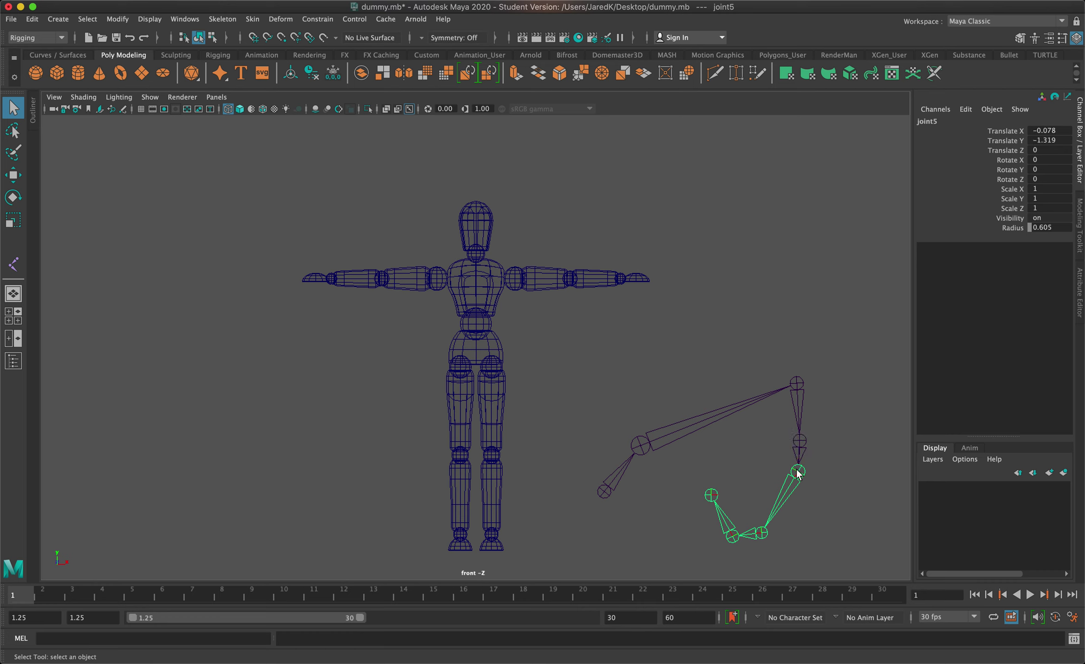
click(800, 442)
click(797, 386)
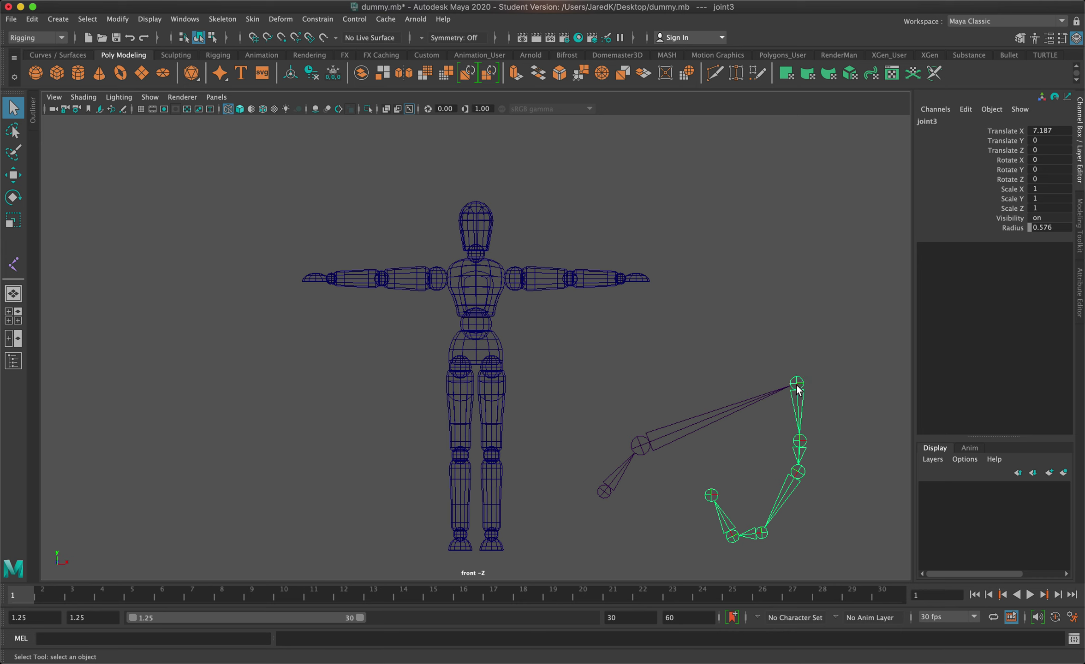
Step: Delete the entire practice joint chain by its root joint
click(603, 492)
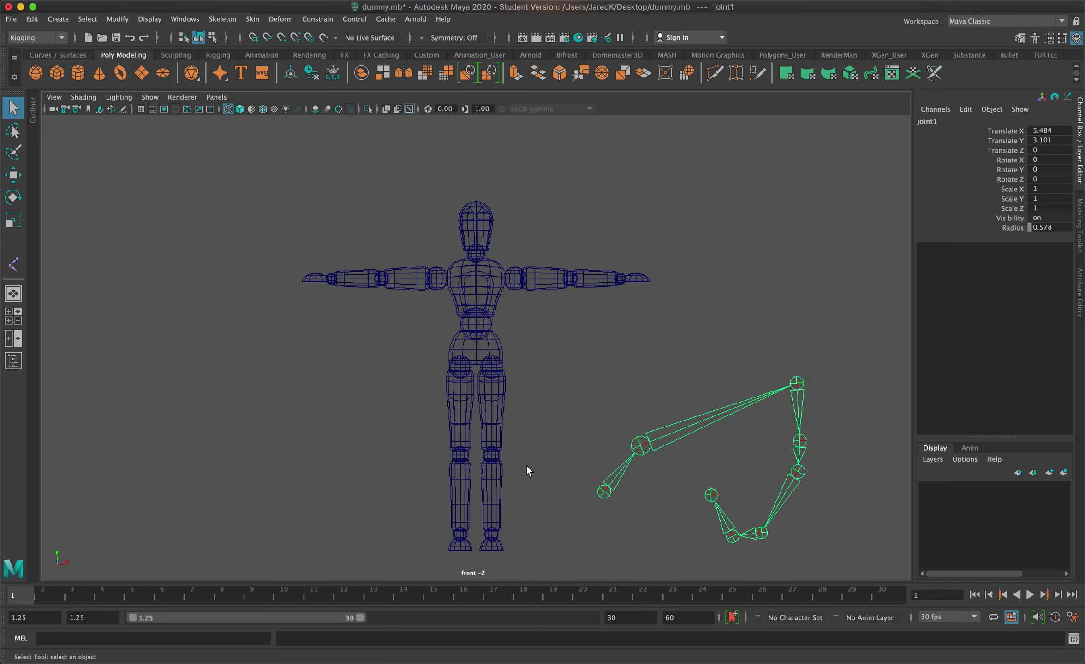
key(BackSpace)
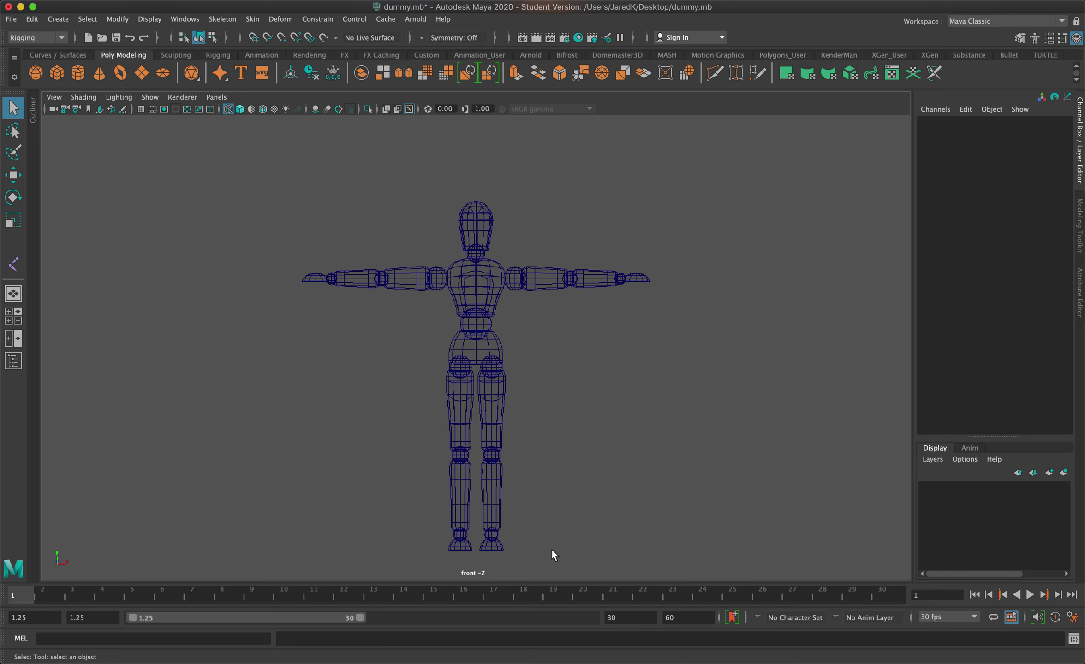
scroll(563, 509, up, 4)
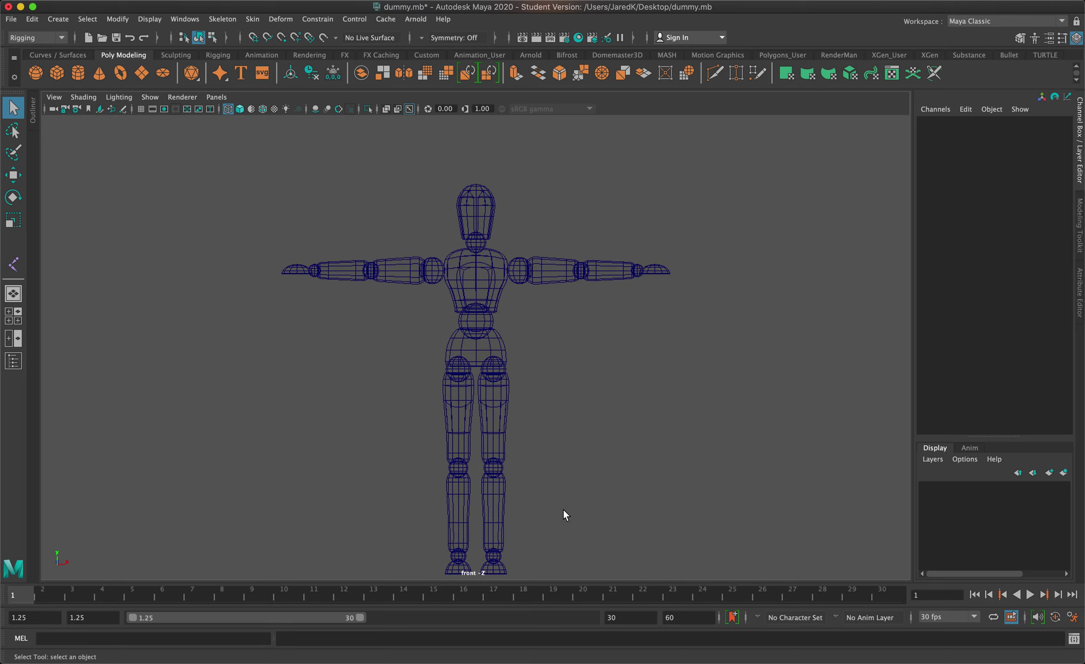
Step: Create a five-joint spine chain in the front view, from the pelvis through the waist, chest and neck to the top of the head
alt+middle_drag(549, 461, 576, 466)
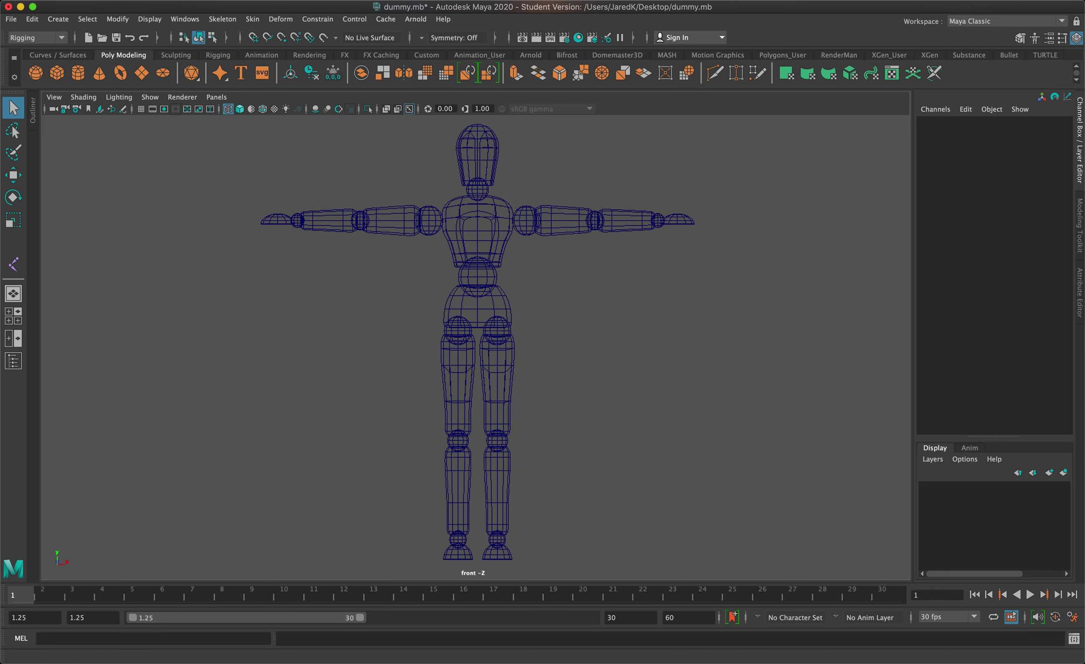
click(222, 19)
click(239, 51)
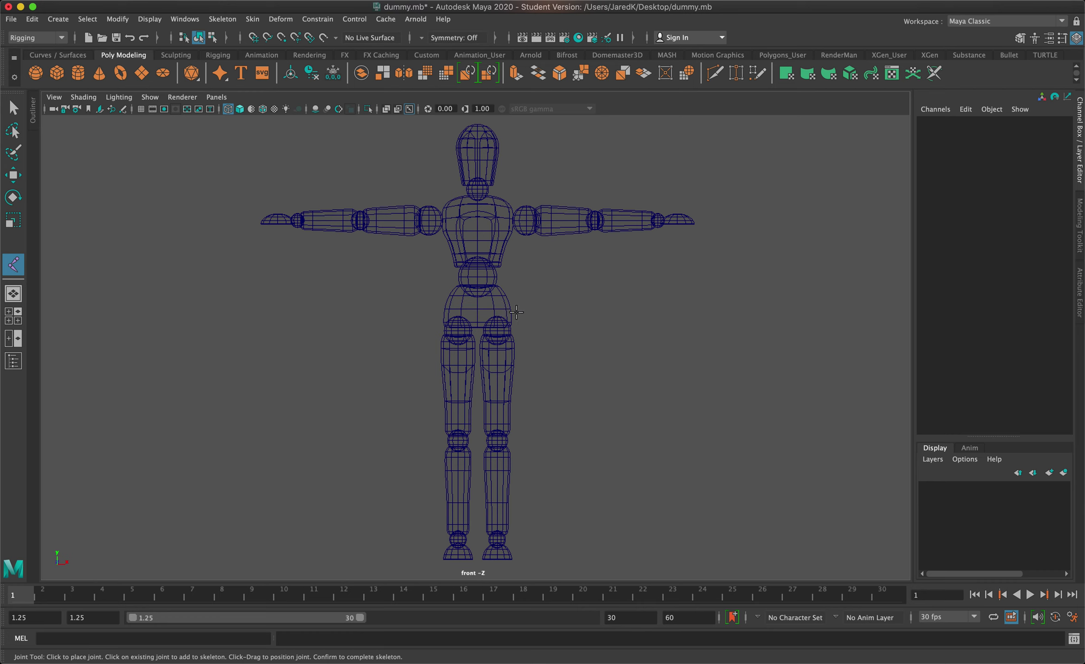
scroll(511, 311, up, 1)
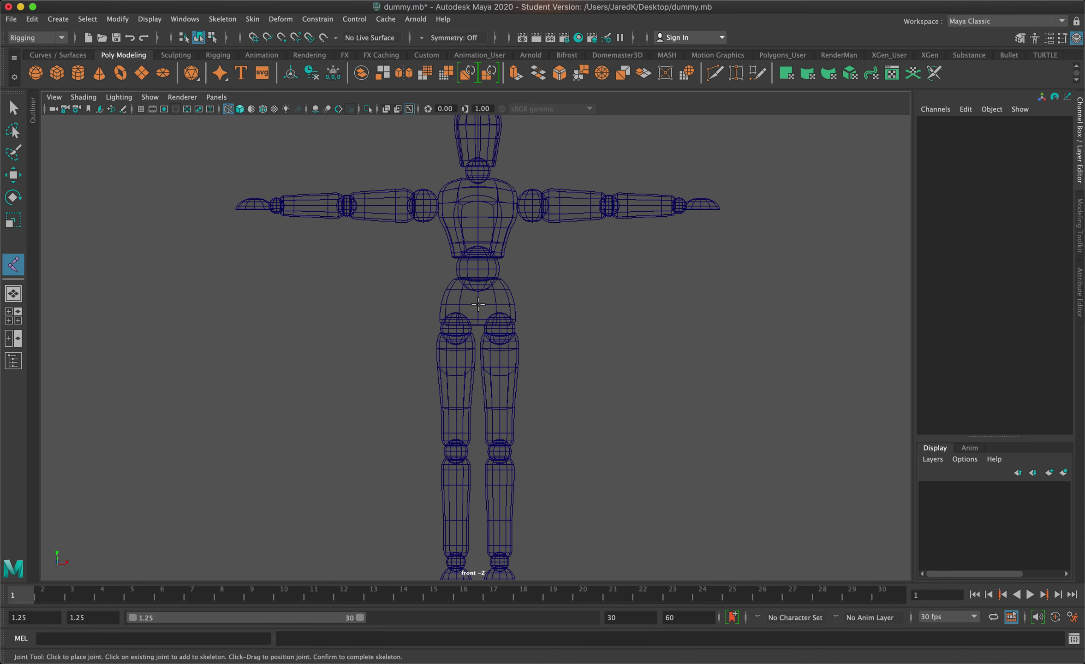
click(478, 304)
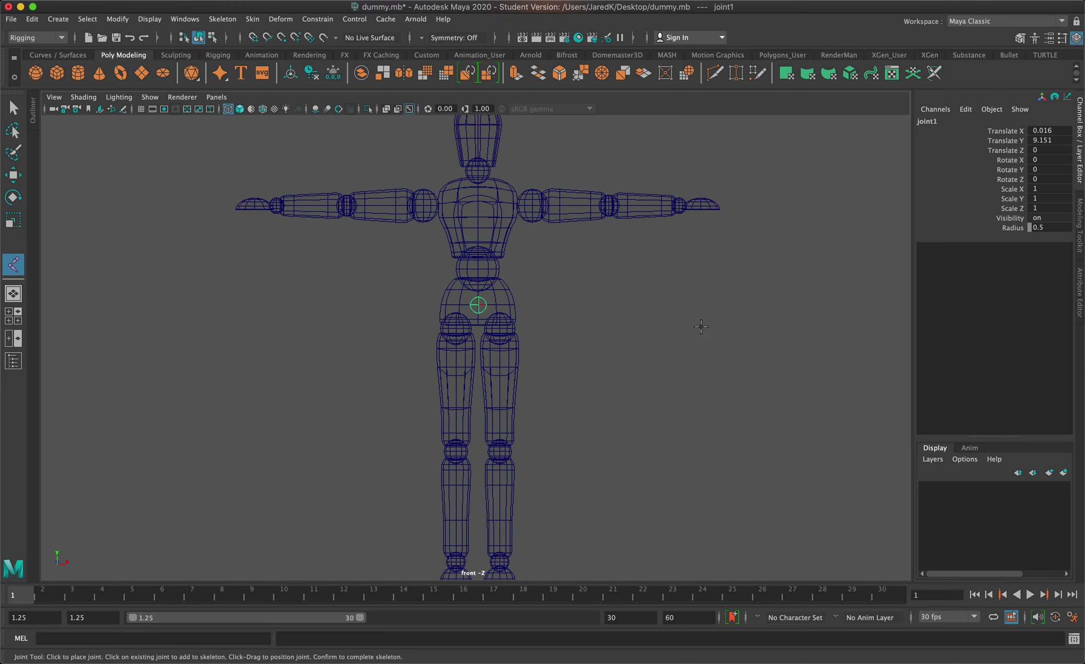
click(478, 269)
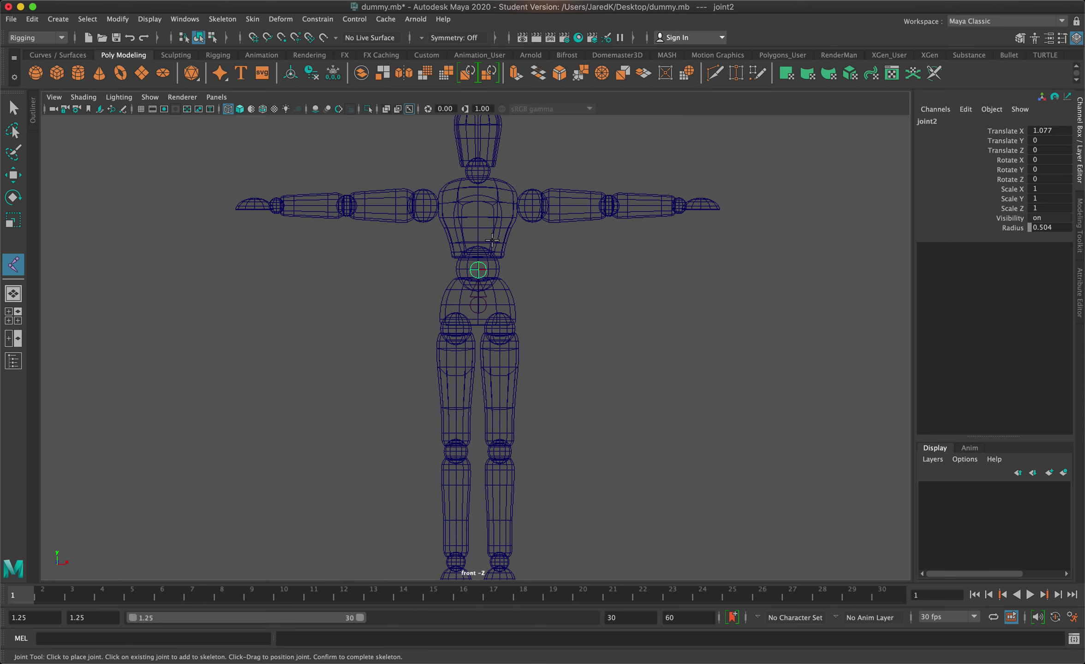
click(478, 217)
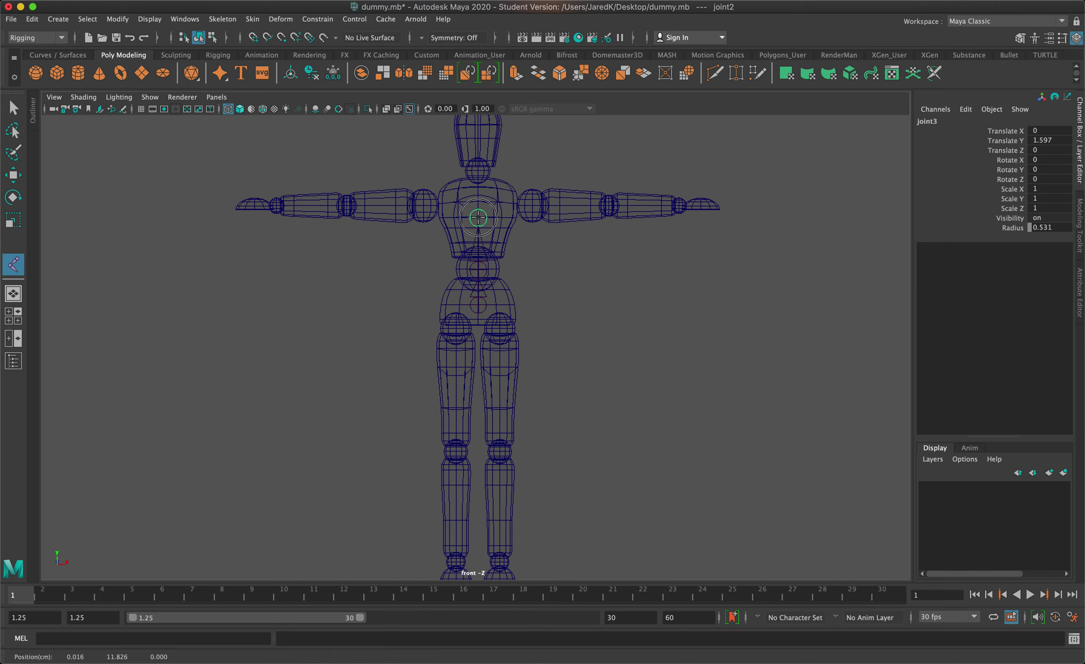
click(478, 170)
alt+middle_drag(508, 184, 529, 287)
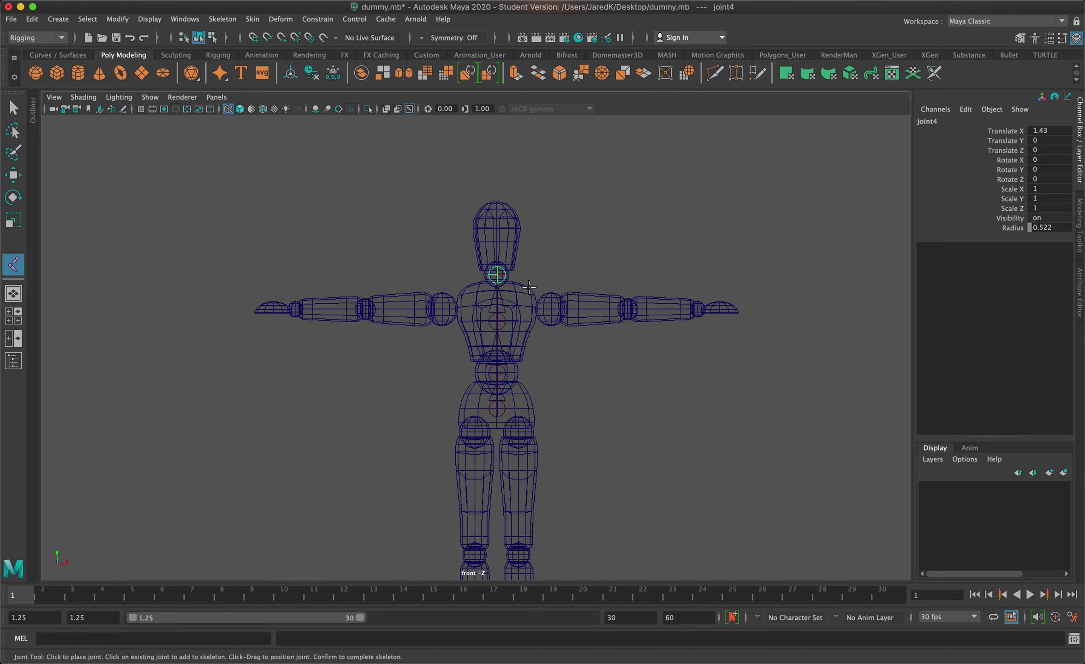
click(497, 200)
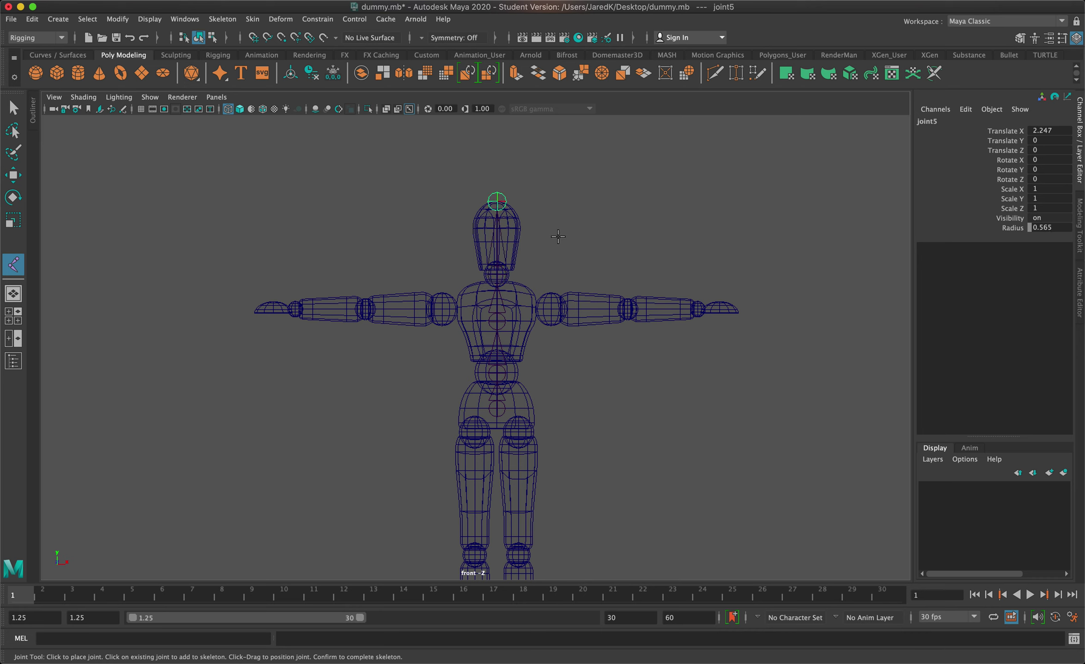
key(Return)
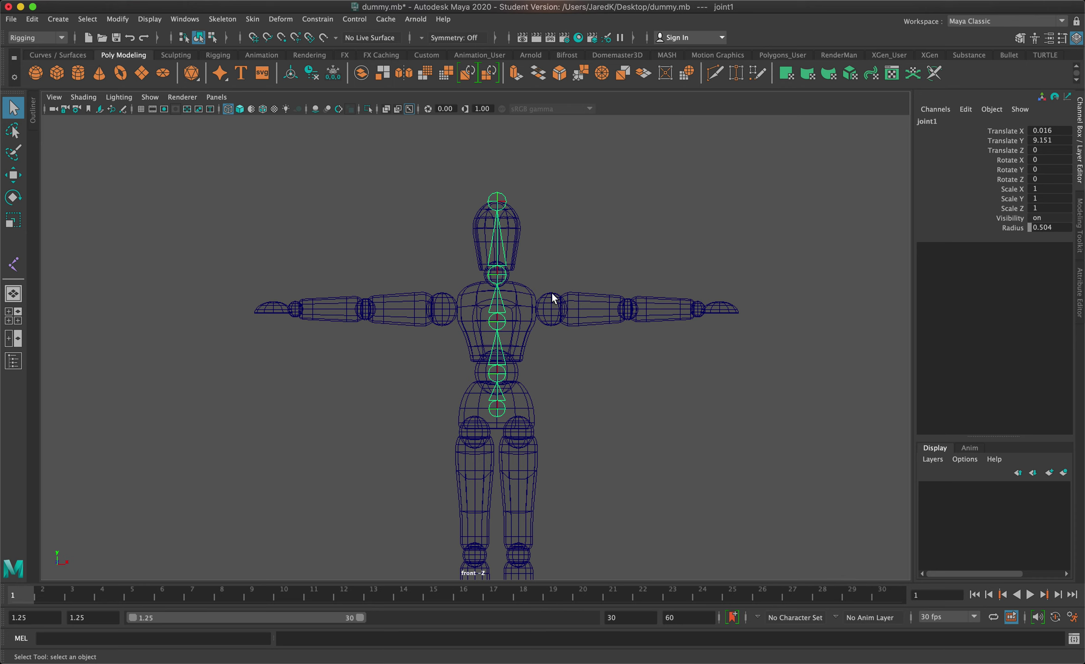
Step: Create a separate left arm chain of five joints, from the collarbone through the shoulder, elbow and wrist to the hand's tip
key(g)
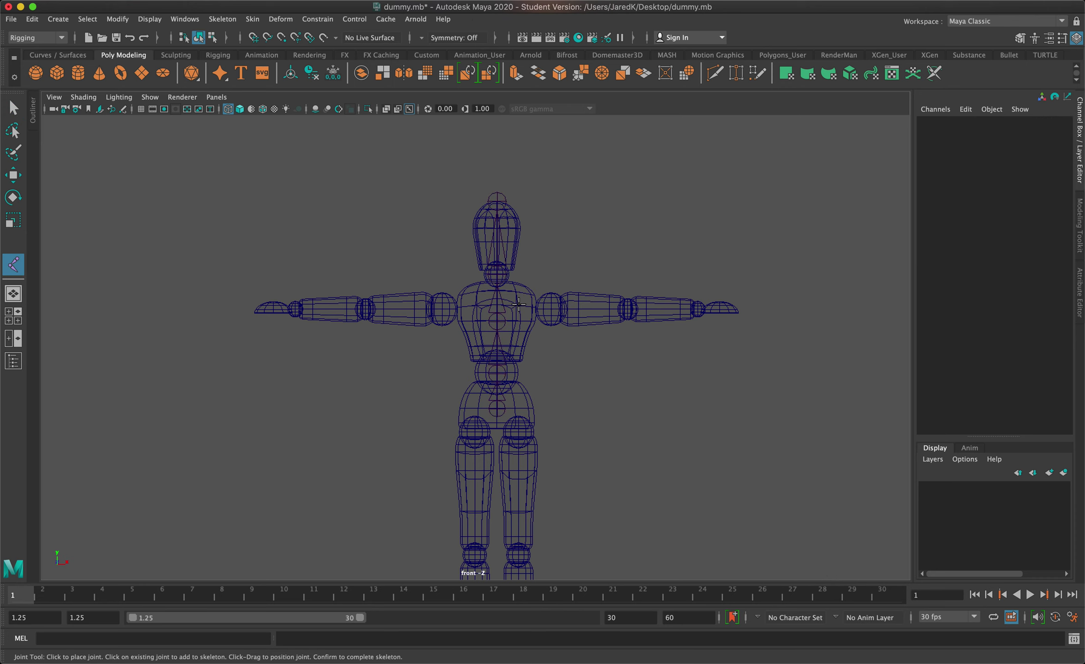
click(517, 305)
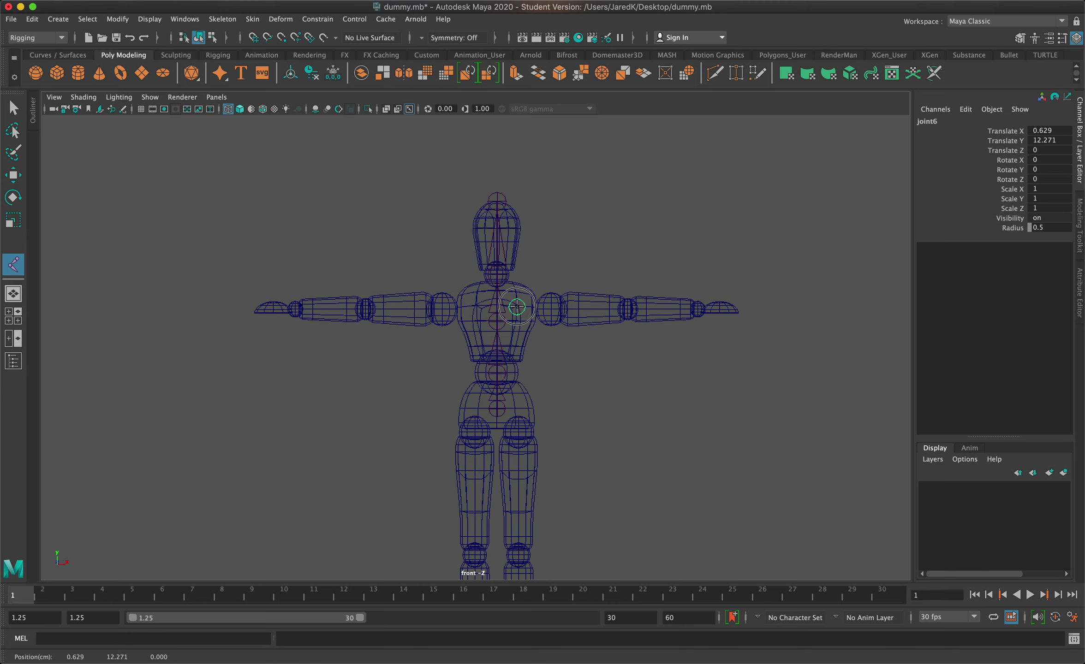
click(551, 307)
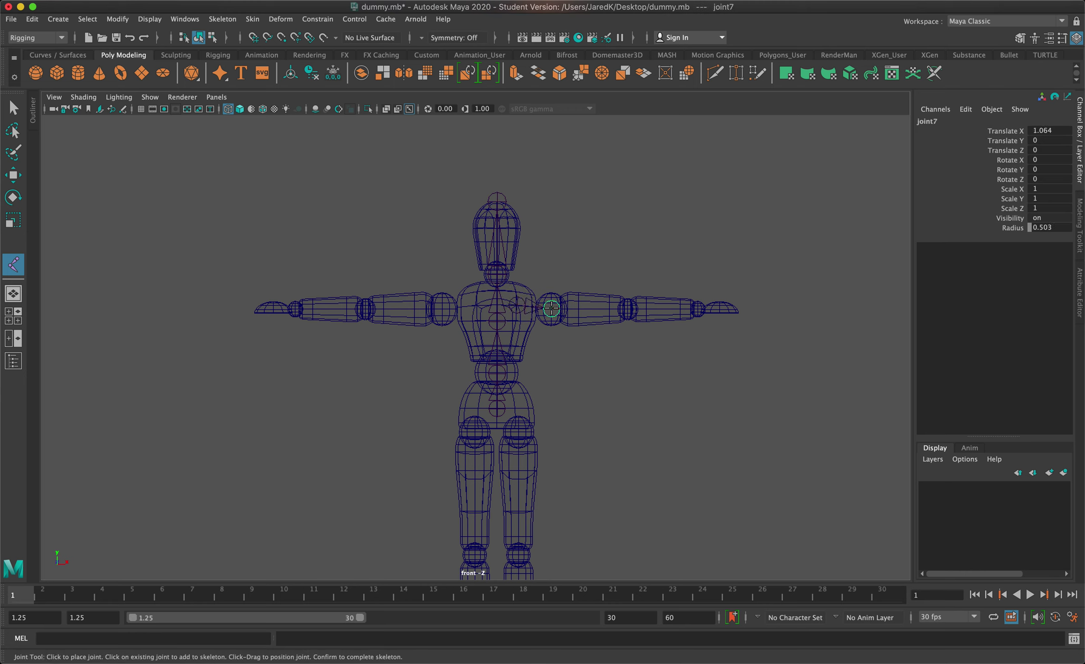
click(627, 310)
scroll(695, 308, up, 3)
alt+middle_drag(724, 322, 605, 245)
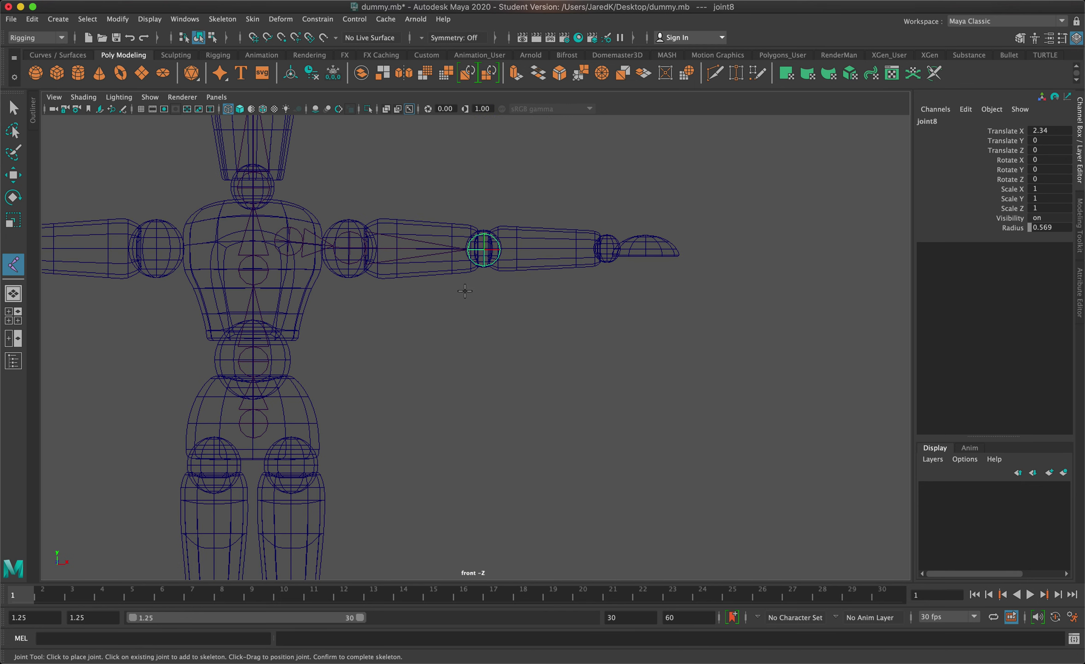
click(606, 248)
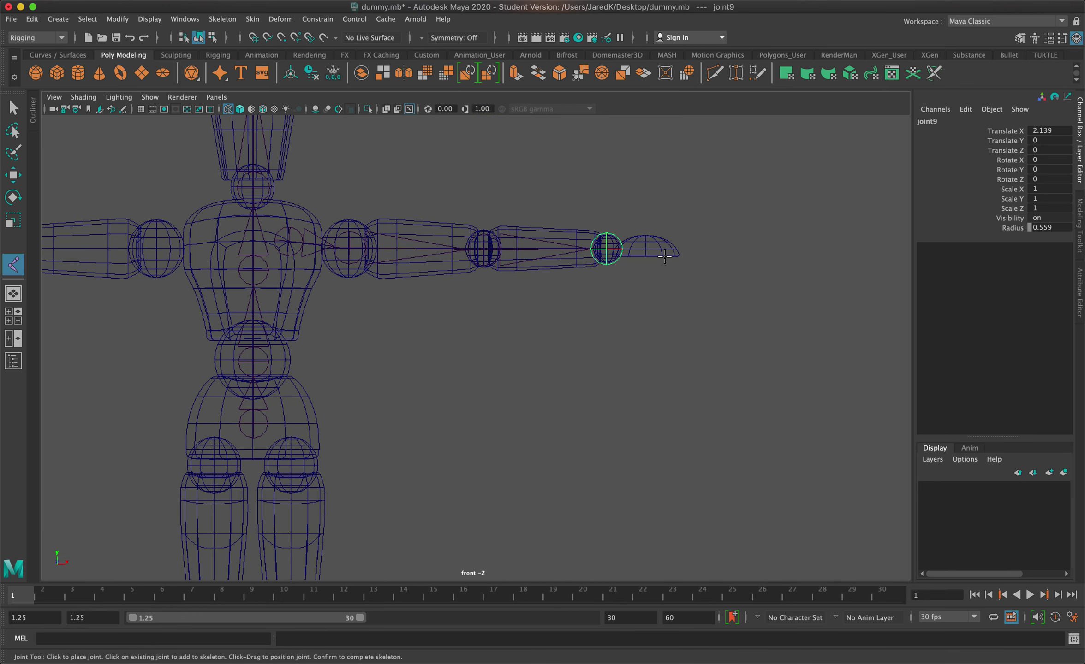
click(679, 255)
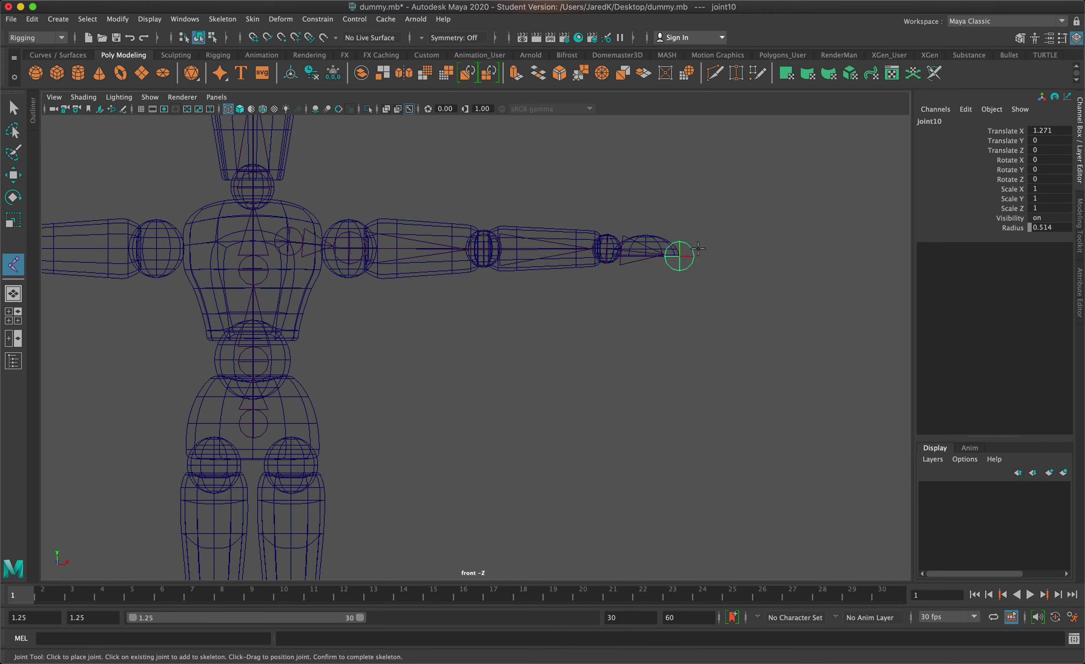
key(Return)
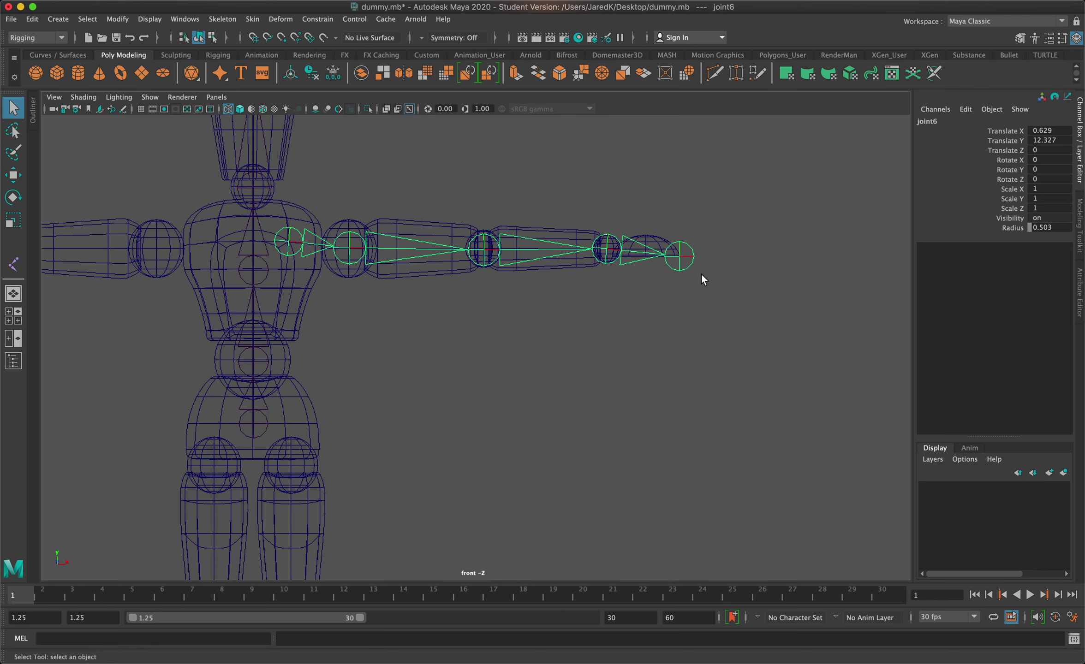
Step: Create a separate left leg chain of four joints at the hip, knee, ankle and base of the foot
alt+middle_drag(436, 318, 499, 280)
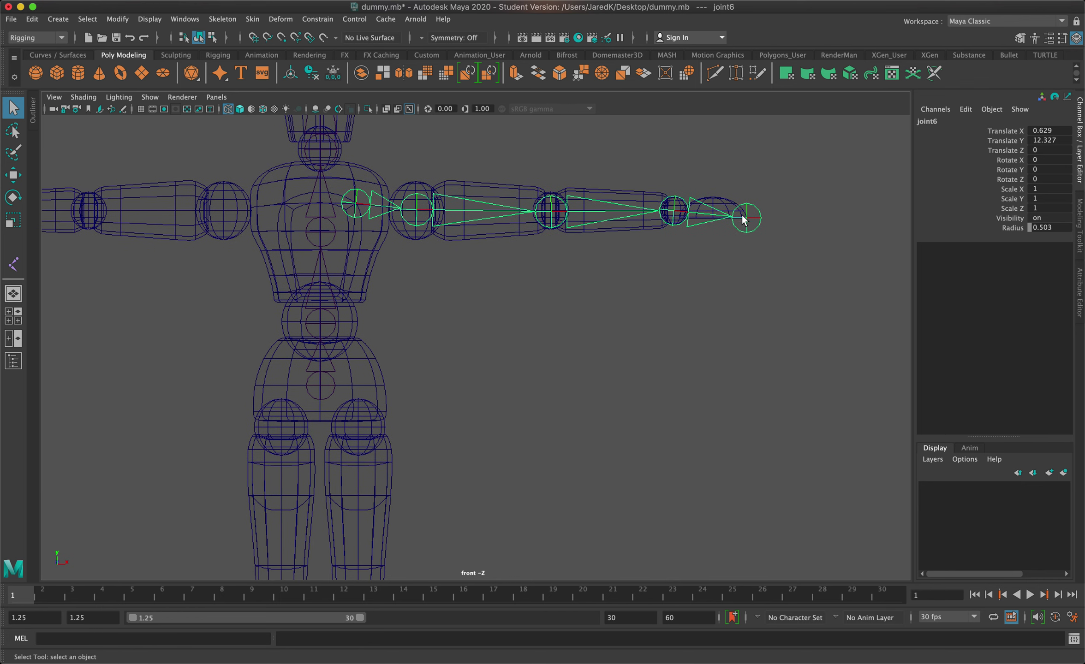
alt+middle_drag(378, 405, 421, 186)
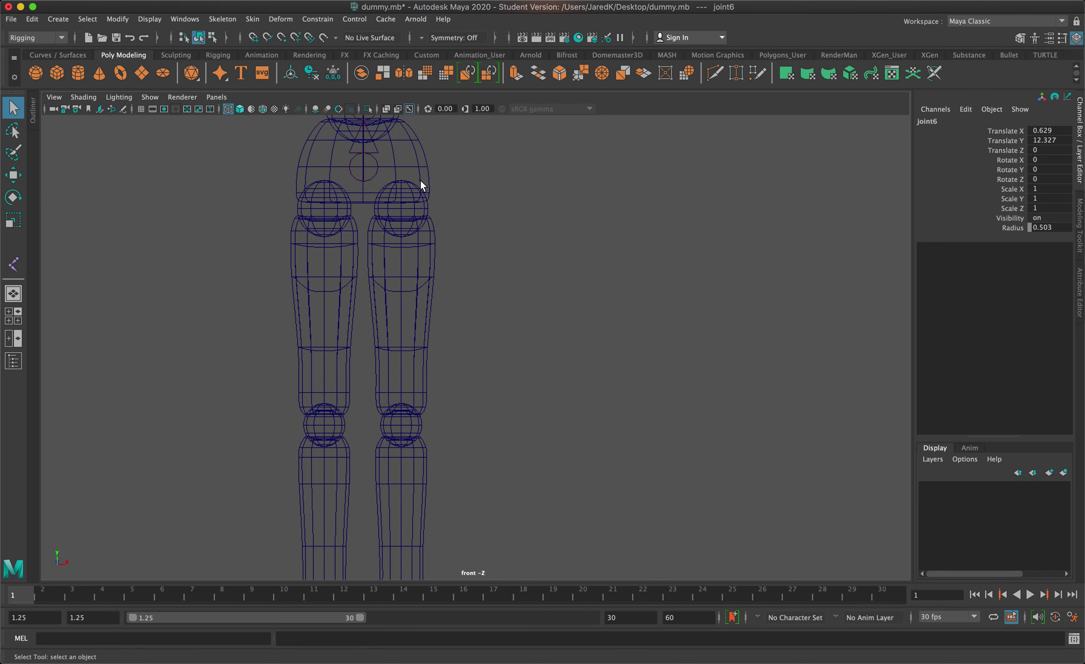
key(g)
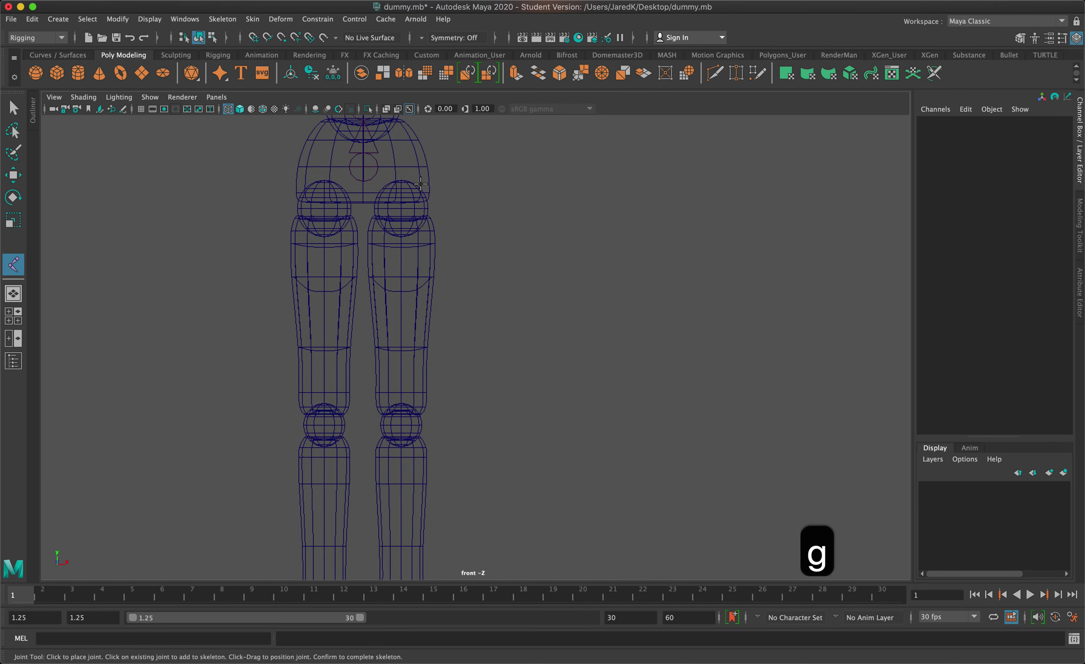
click(402, 210)
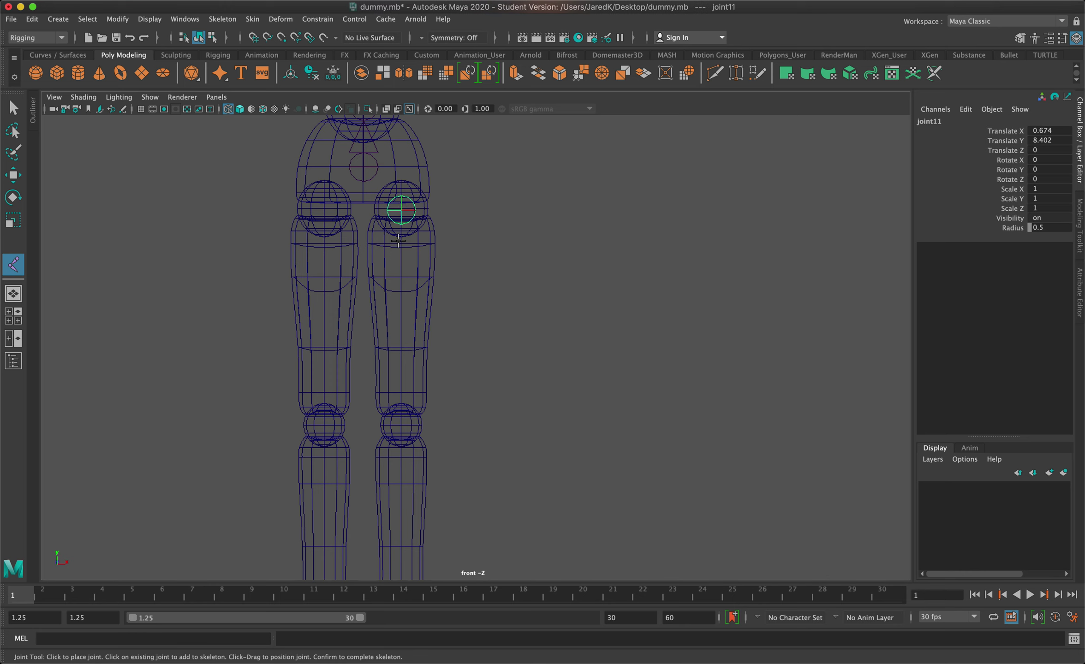
click(401, 424)
alt+middle_drag(473, 415, 493, 214)
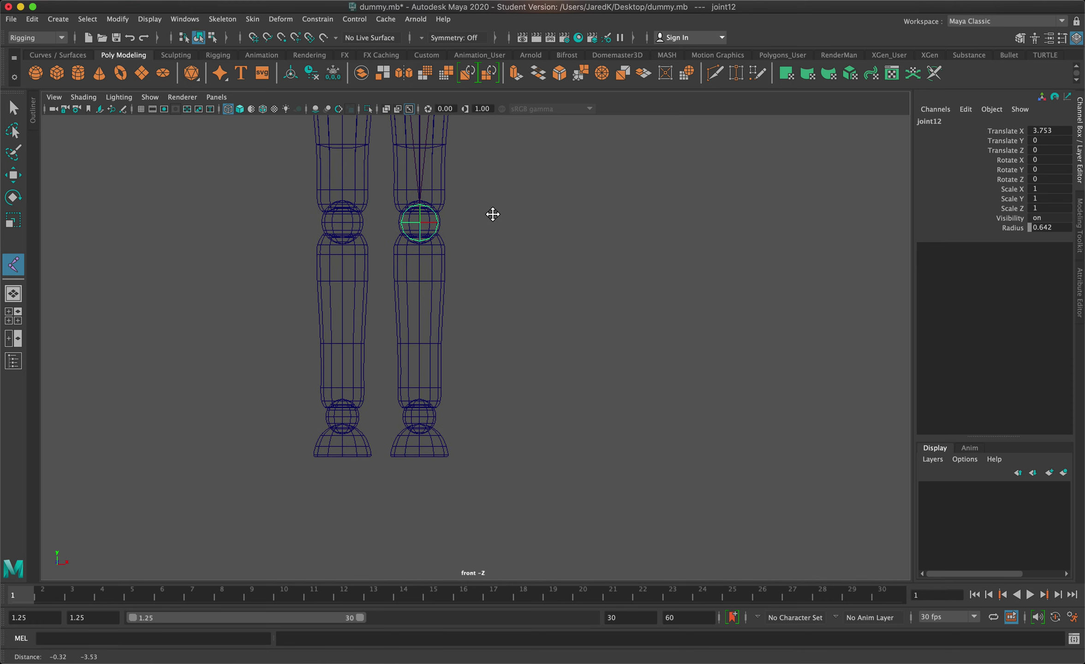
click(419, 415)
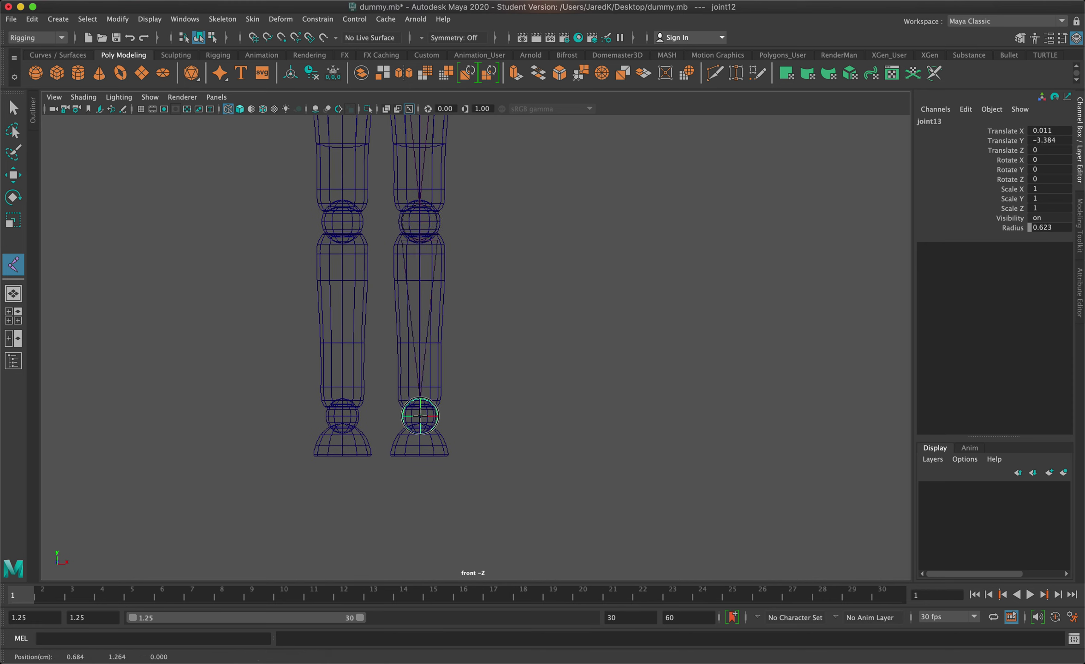
click(419, 454)
key(Return)
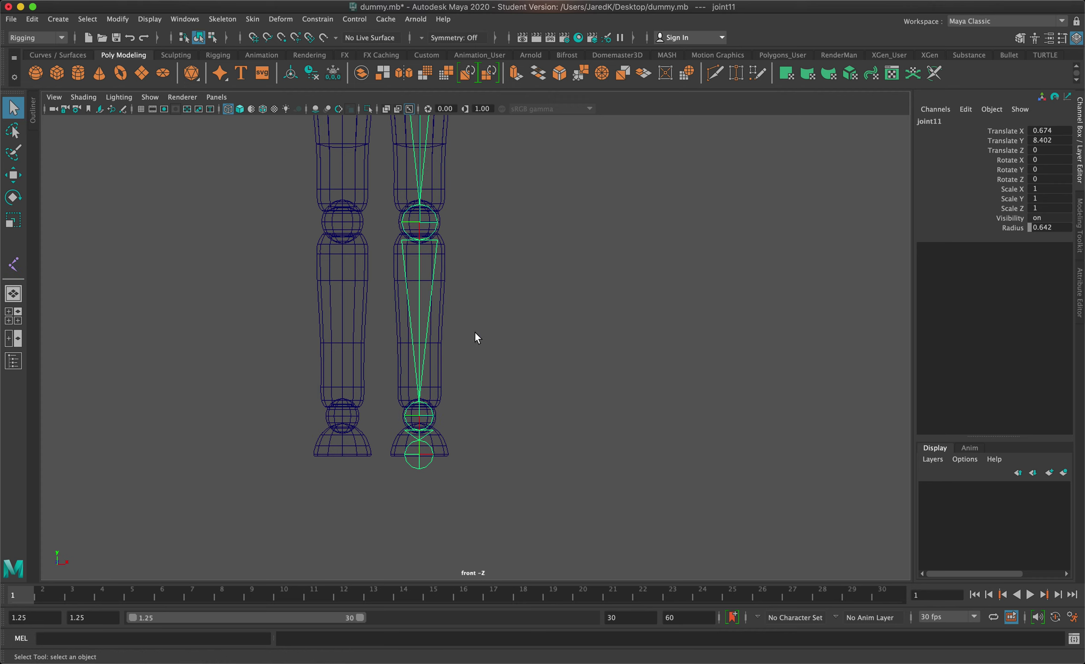
Step: Parent the leg chain's hip joint to the spine chain's root joint in the pelvis
scroll(475, 332, down, 5)
alt+middle_drag(550, 331, 557, 451)
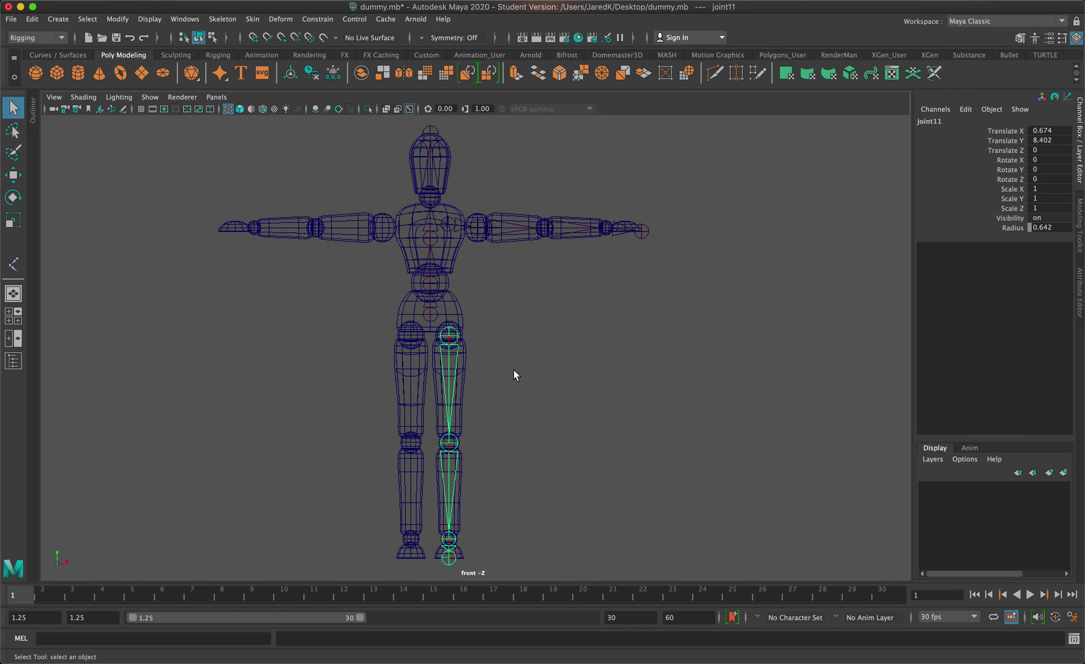
scroll(514, 370, up, 3)
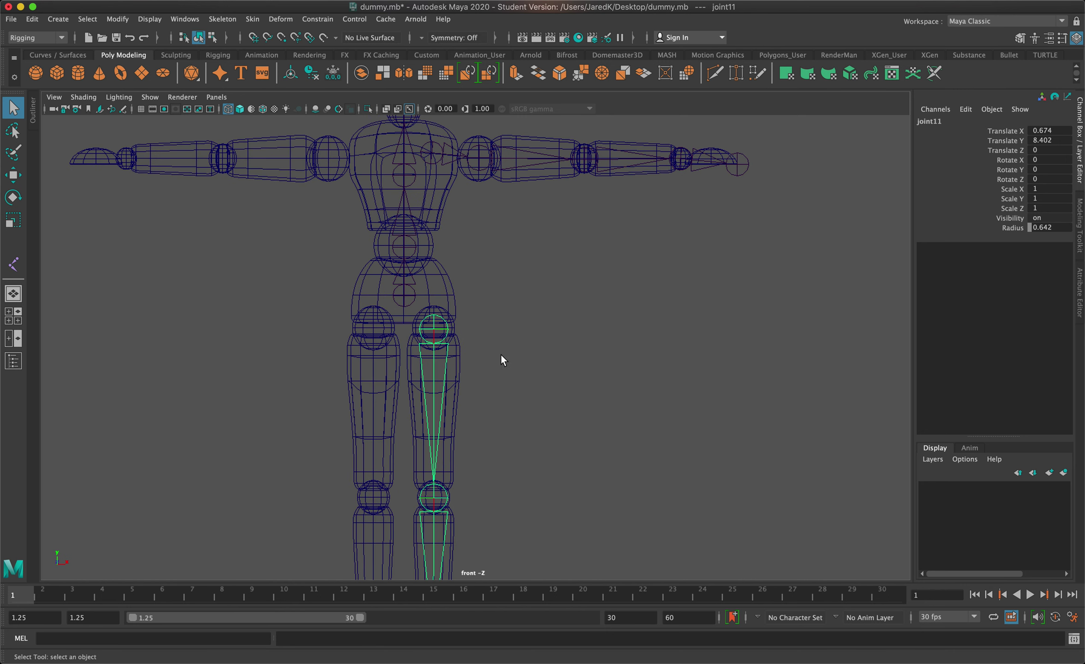
shift+click(414, 302)
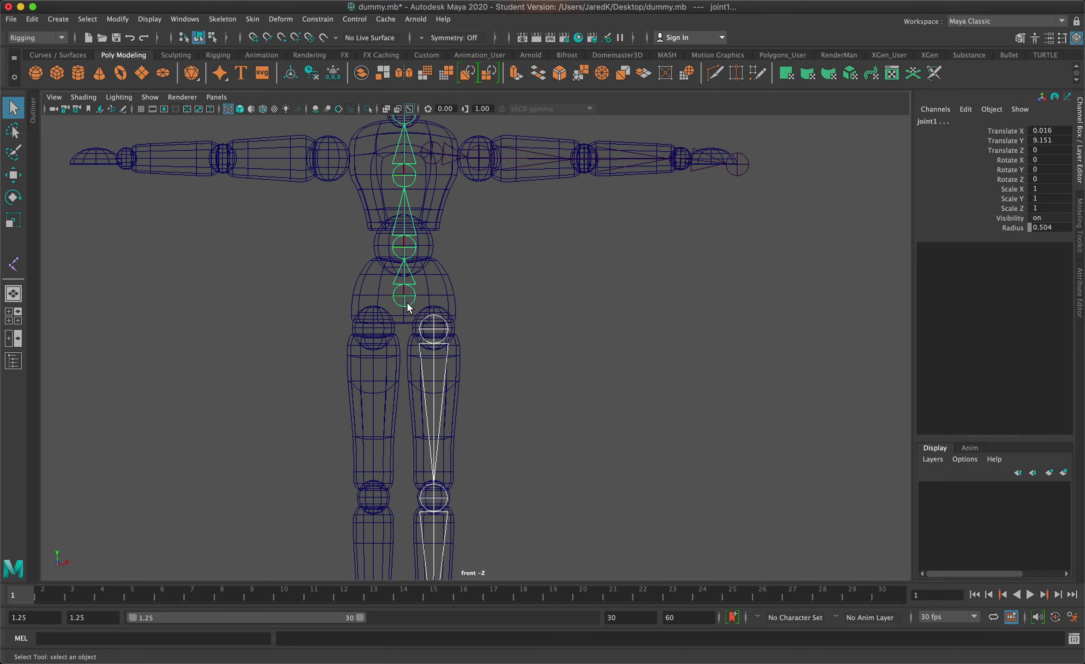
key(p)
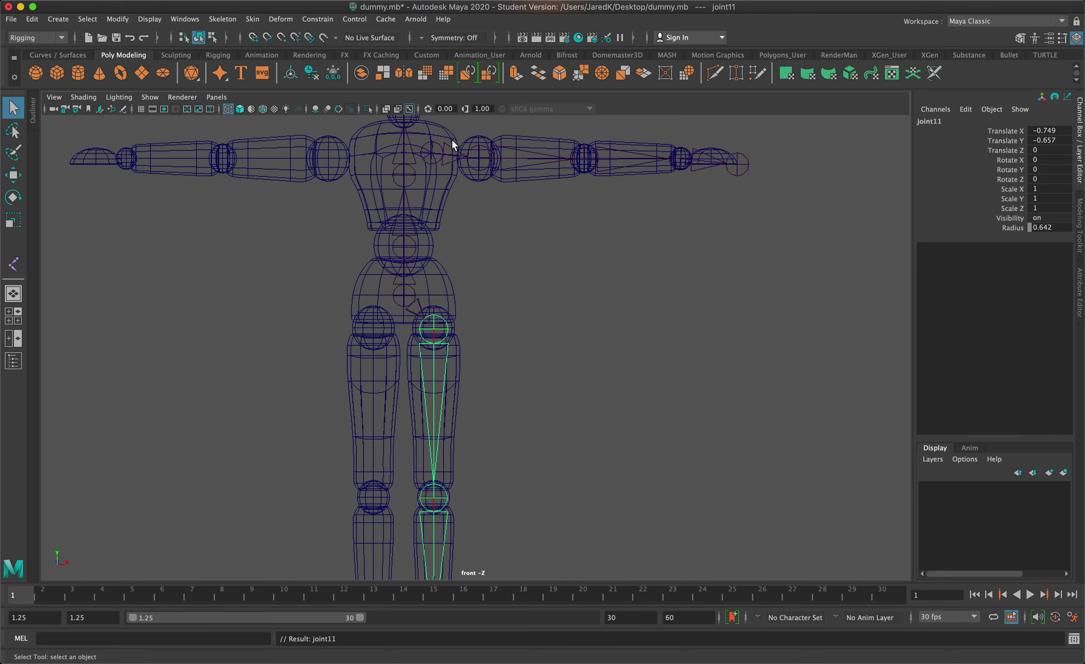
Step: Parent the arm chain's collarbone joint to the chest joint of the spine
click(436, 157)
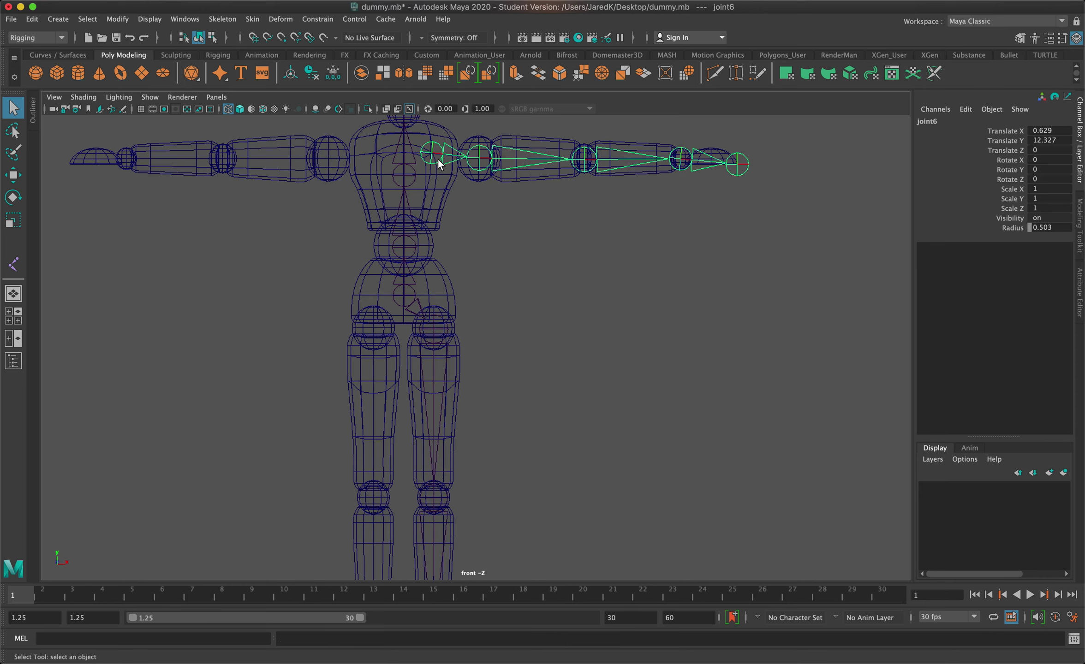
shift+click(414, 178)
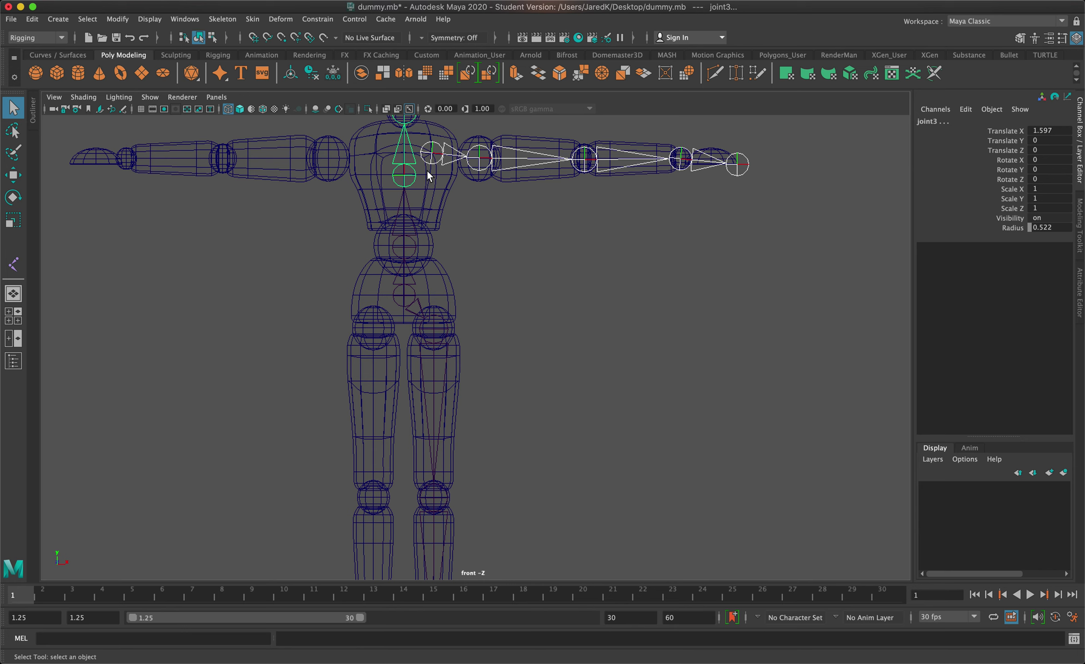
key(p)
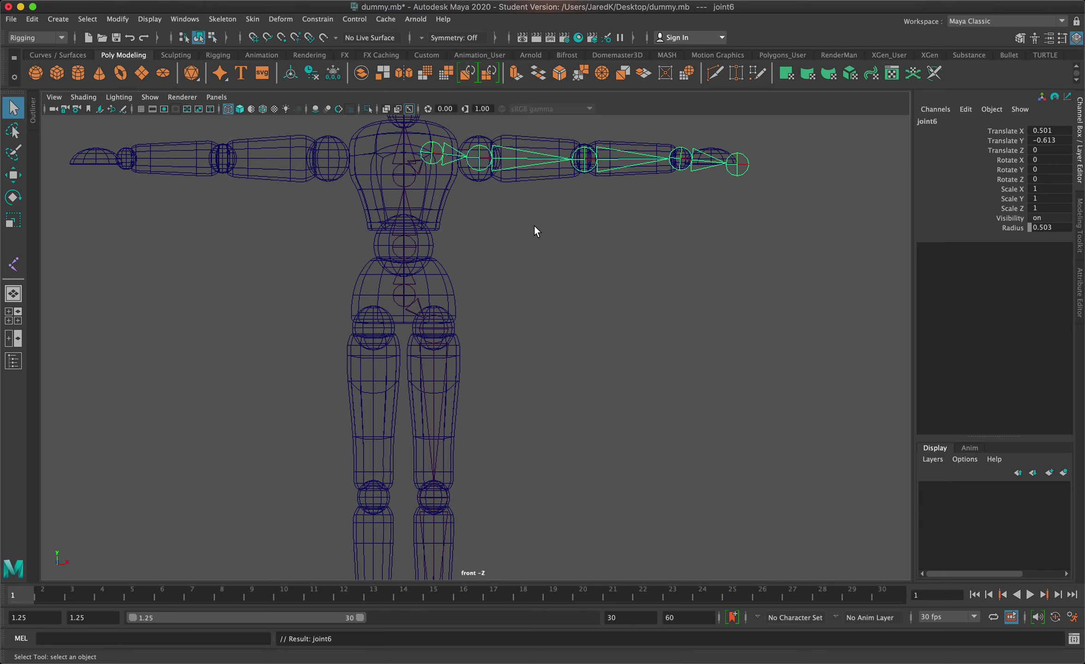
Step: Compare the mesh with the joints in the perspective view and move the whole dummy mesh to about -2.244 in Z, onto the skeleton
key(space)
key(space)
alt+drag(734, 204, 589, 257)
scroll(591, 258, up, 5)
scroll(585, 177, up, 2)
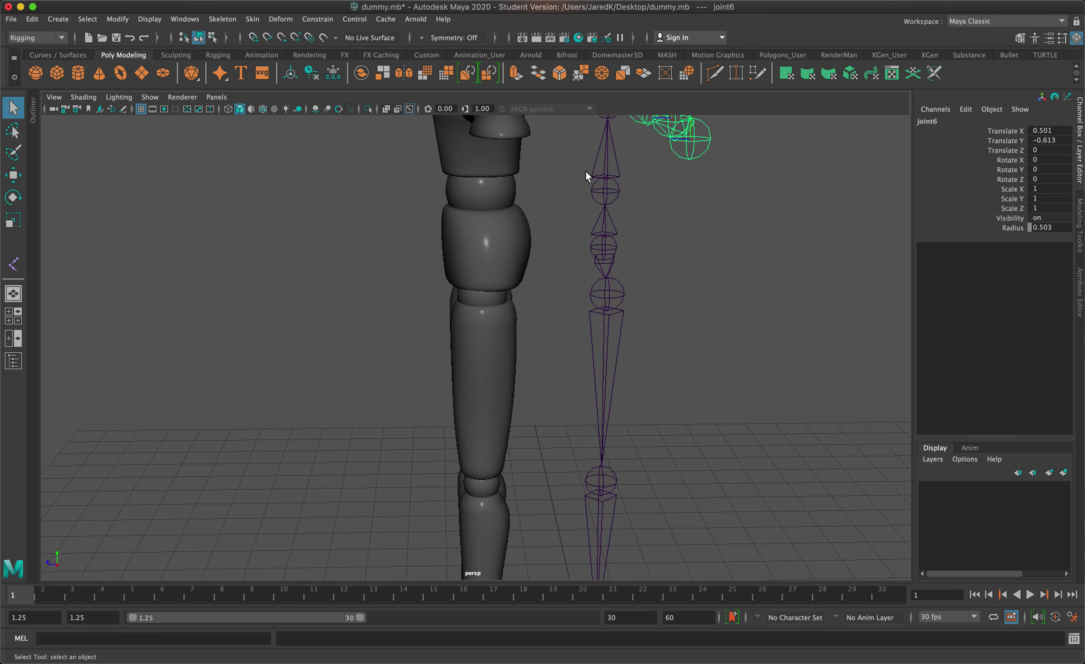
scroll(598, 278, down, 2)
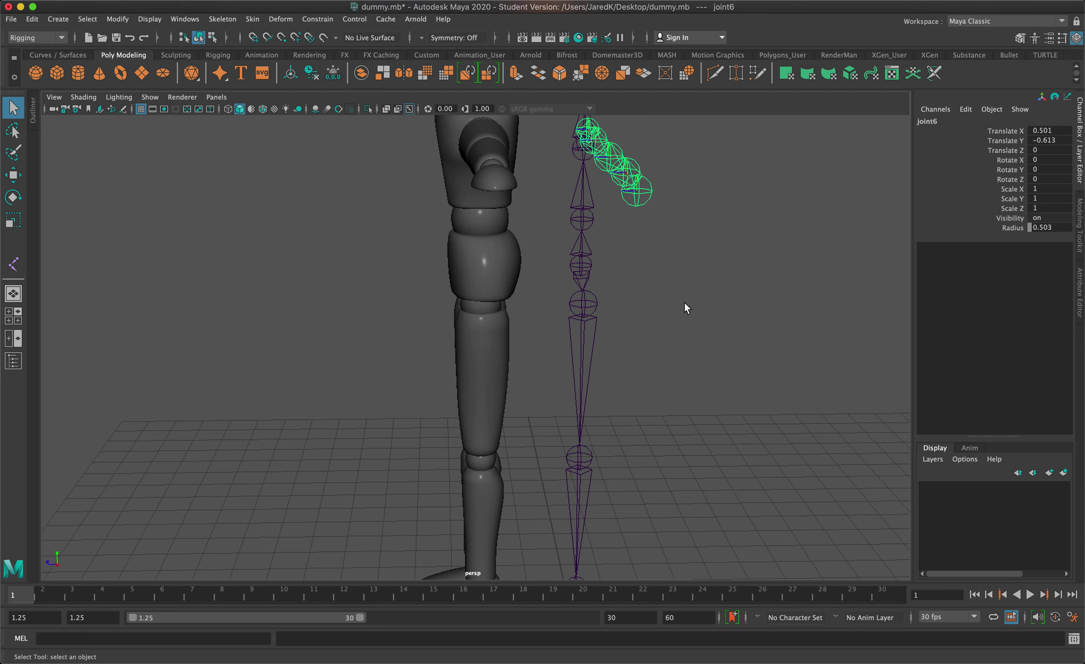
scroll(684, 304, down, 2)
alt+drag(620, 296, 612, 283)
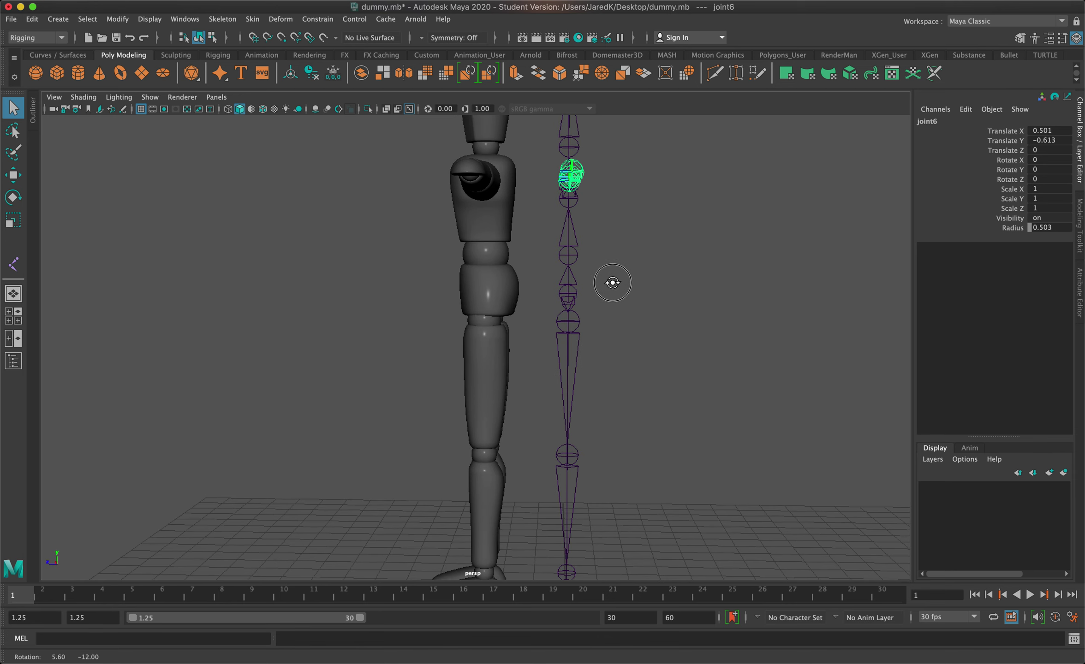
click(479, 293)
key(w)
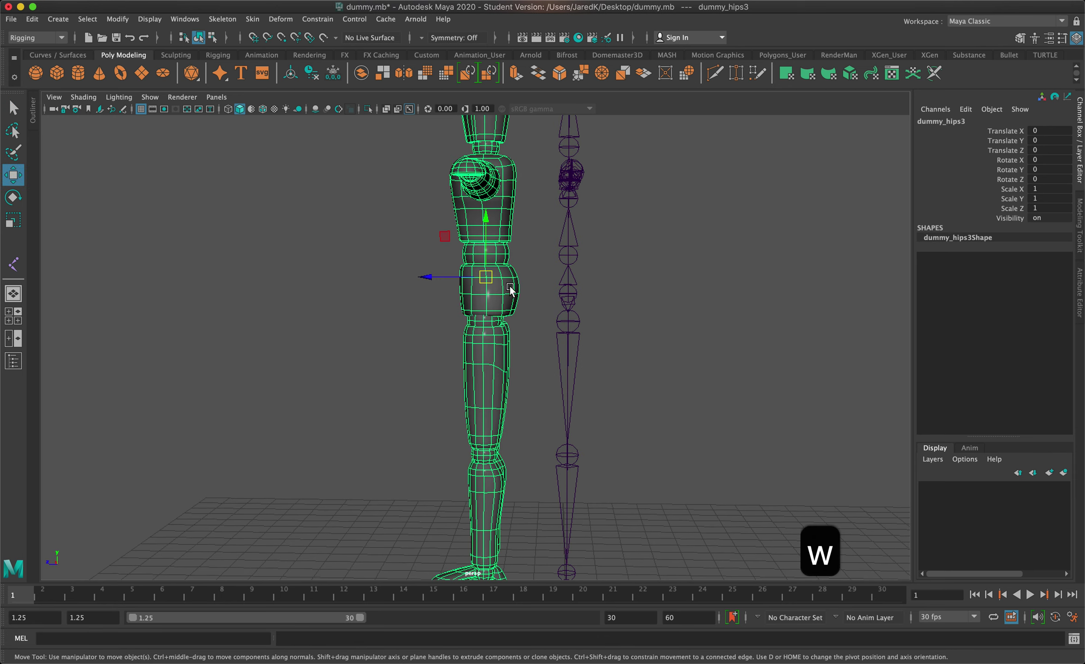
drag(439, 280, 518, 300)
Step: Frame the dummy's hips in the side view and check how the mesh lines up with the joints
key(space)
key(space)
key(f)
scroll(536, 432, down, 5)
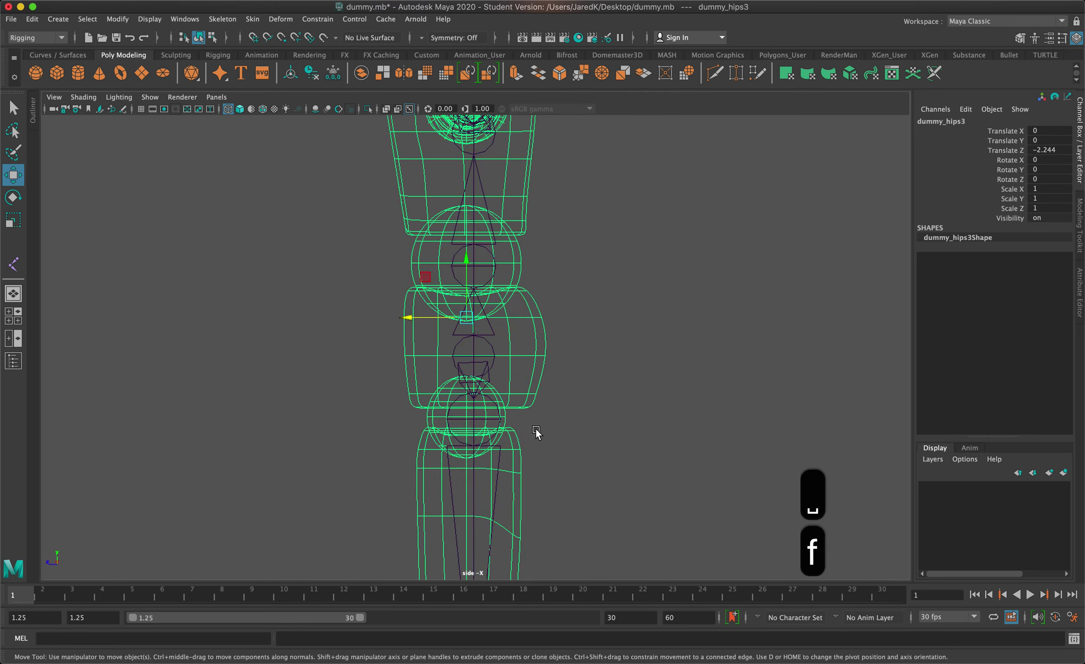
Step: Center the hip joint in the leg's hip ball in the side view, at about -0.728, -0.657, 0.086
scroll(537, 431, up, 3)
alt+middle_drag(538, 431, 520, 253)
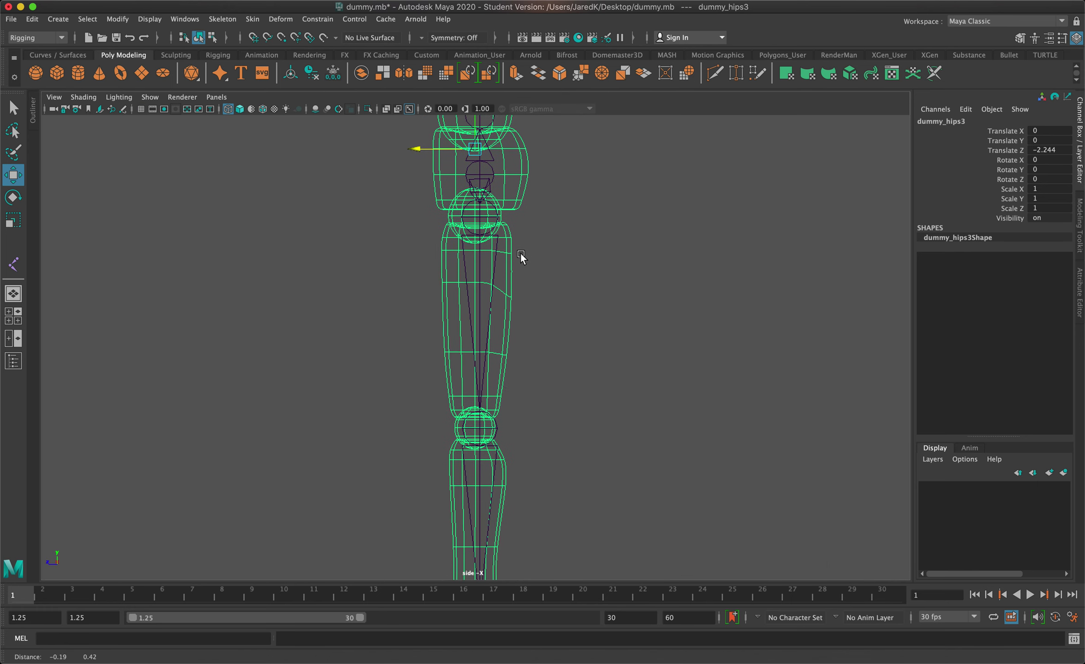
click(491, 221)
drag(450, 221, 447, 222)
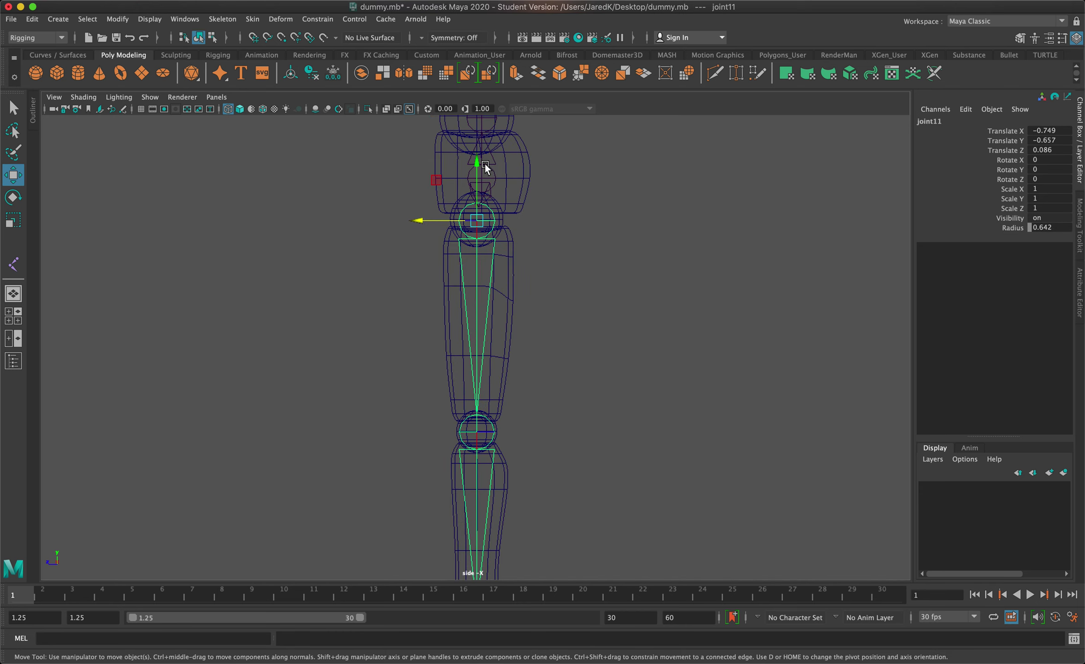
drag(479, 167, 480, 167)
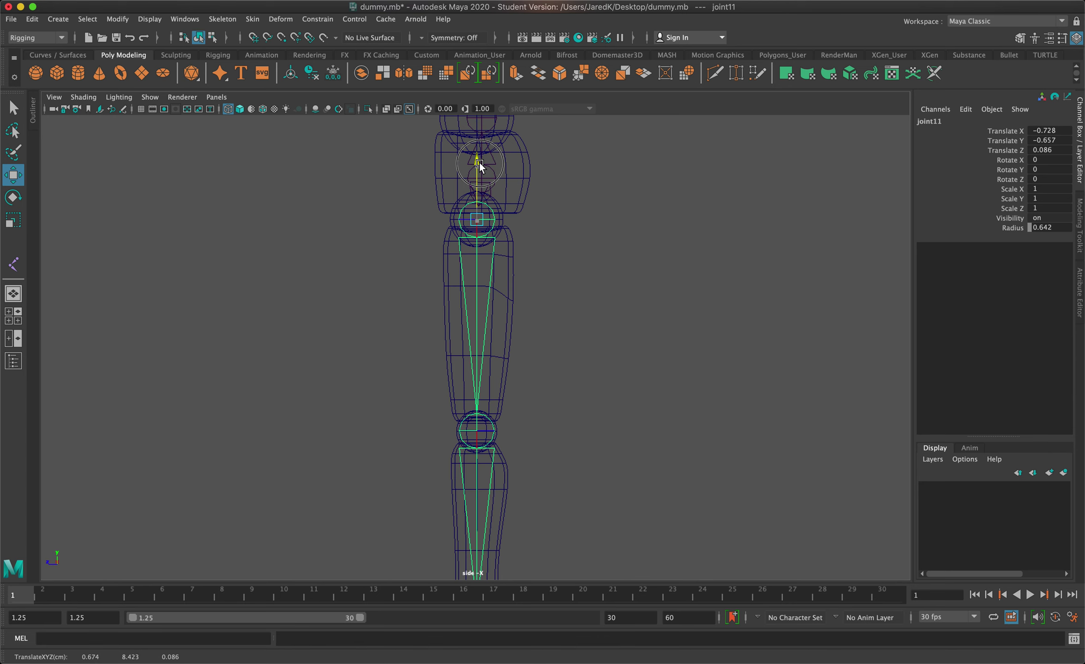
Step: Adjust the height of the knee joint to about 3.764 in Translate X and center the ankle joint in its ball
scroll(578, 434, up, 5)
alt+middle_drag(577, 434, 581, 278)
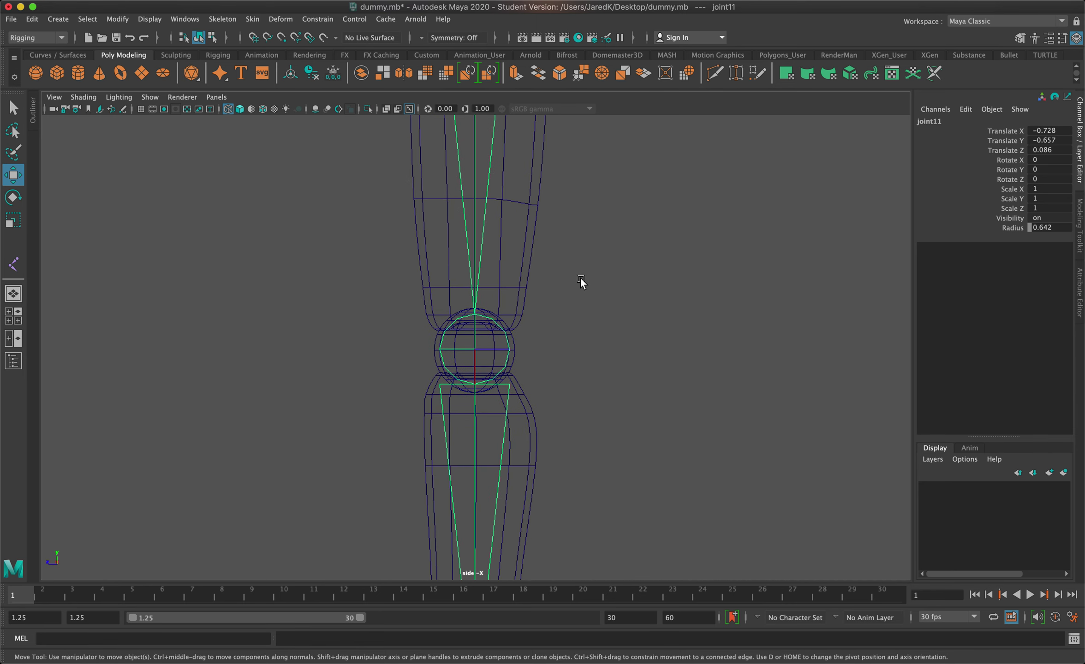
shift+drag(497, 350, 474, 296)
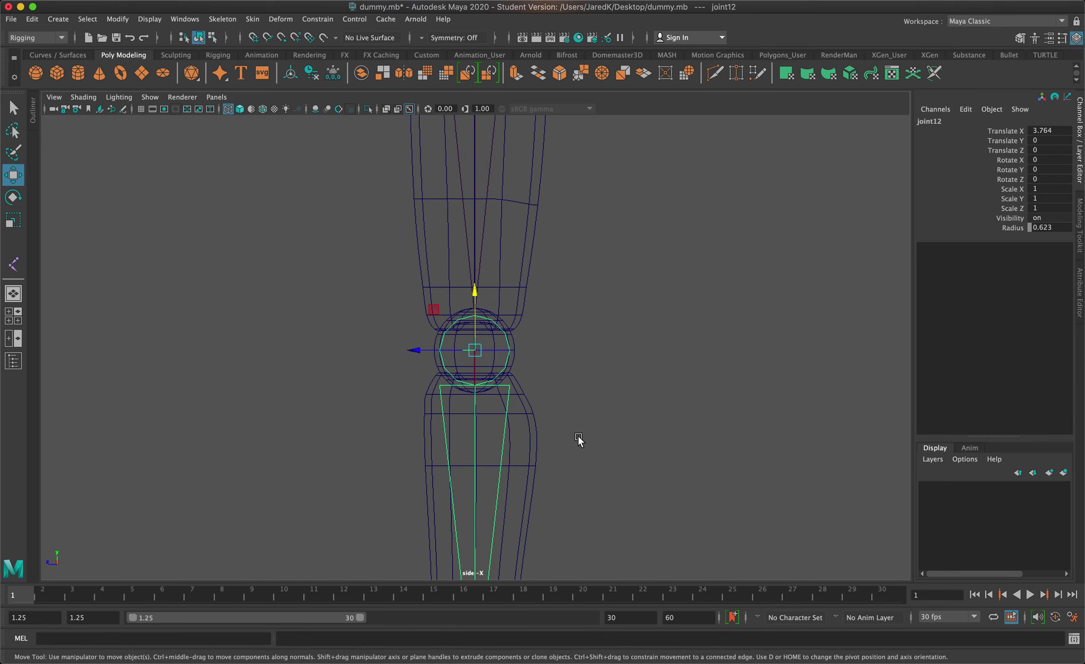
alt+middle_drag(581, 439, 577, 266)
alt+middle_drag(581, 436, 587, 368)
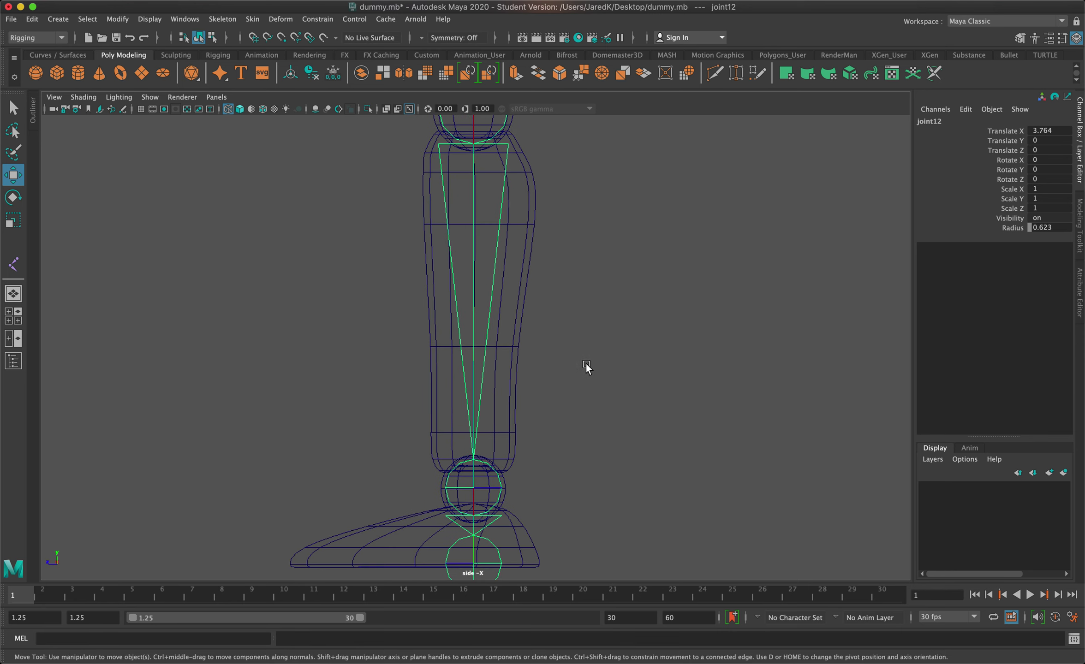
click(473, 489)
drag(473, 424, 474, 430)
Step: Move the leg chain's end joint forward to the tip of the foot, to about -1.633 in Translate Z
click(489, 566)
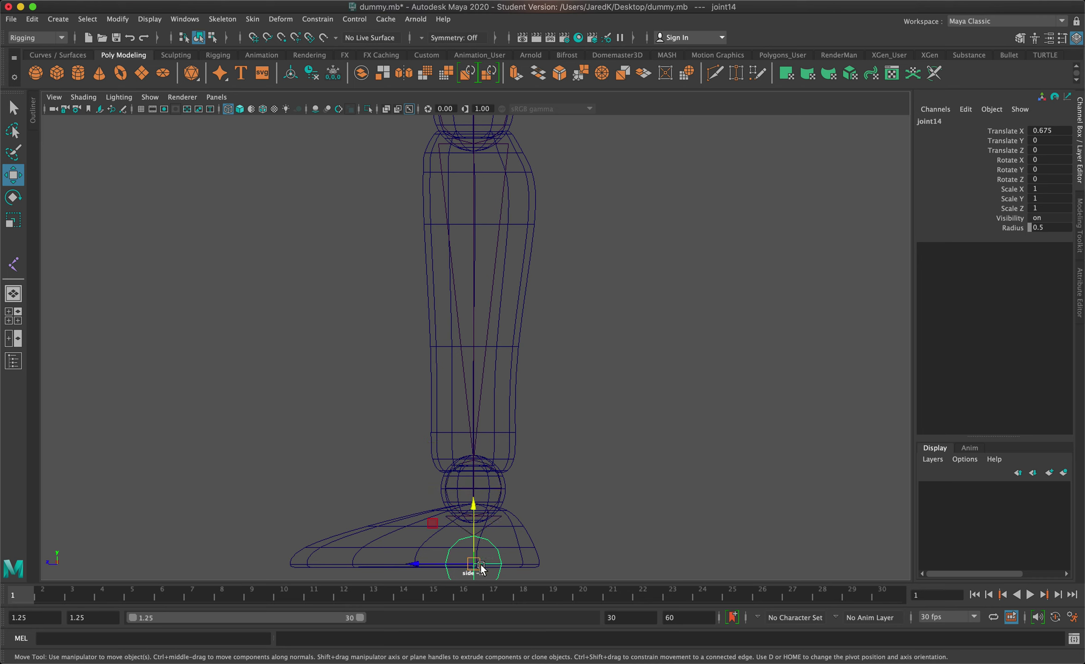
drag(471, 565, 281, 567)
scroll(591, 364, down, 5)
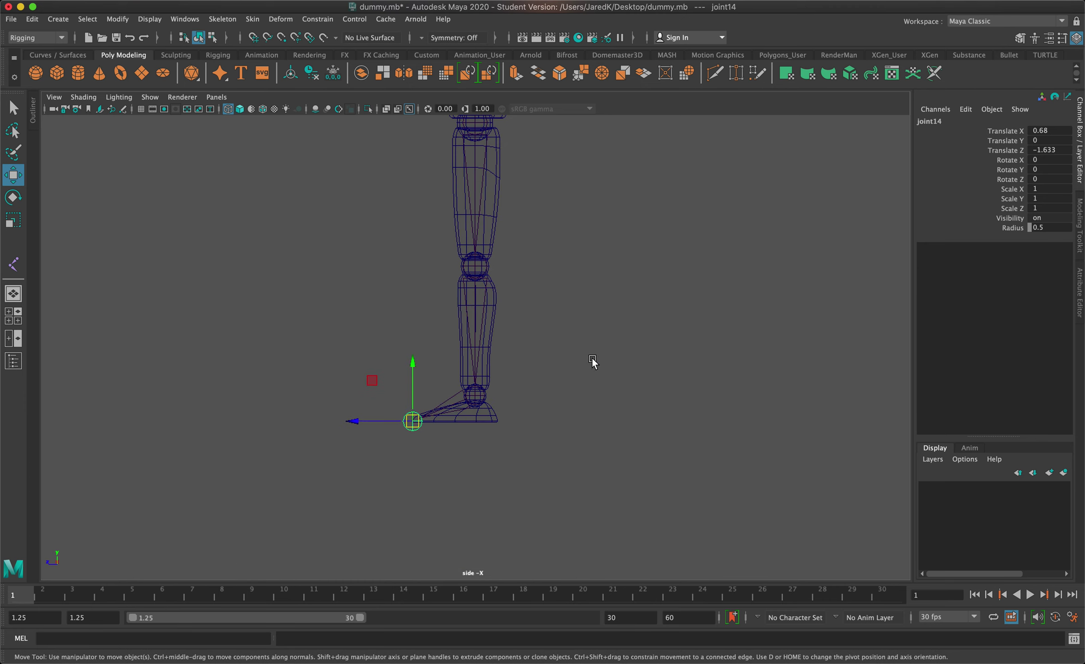
Step: Center the waist joint of the spine in the waist ball, at about 1.123 in Translate X and 0.082 in Translate Z
alt+middle_drag(594, 361, 564, 433)
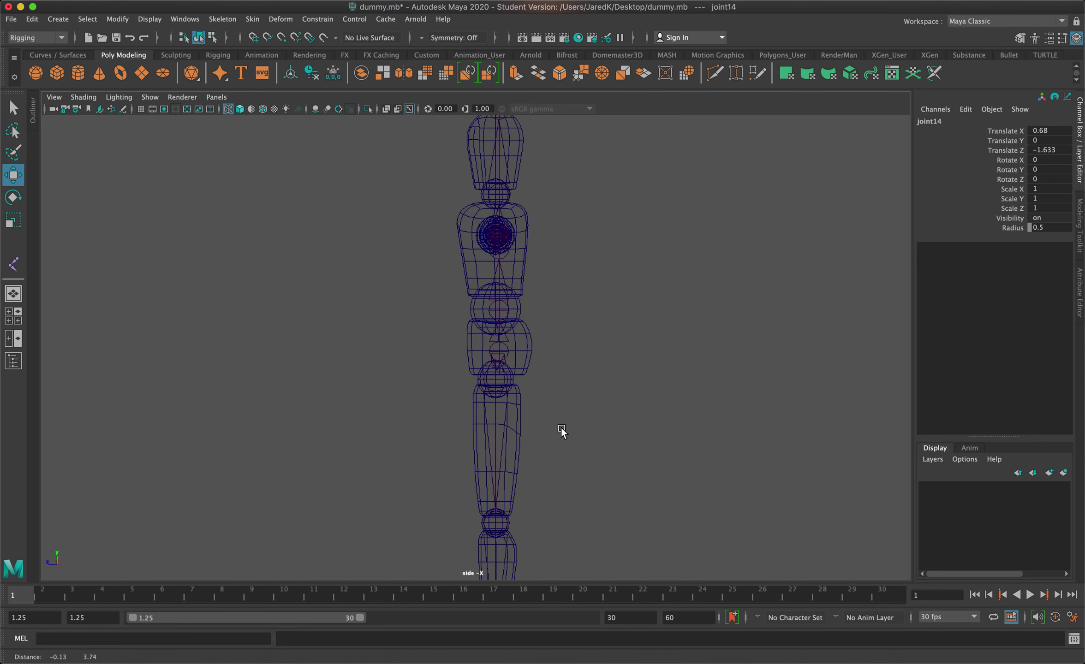
click(504, 309)
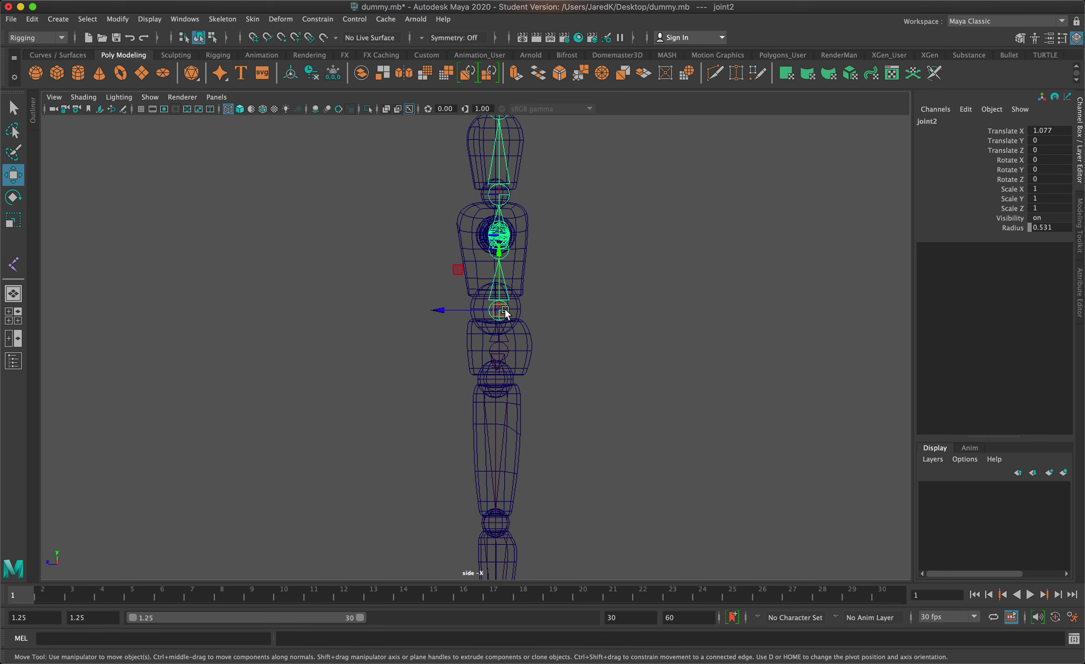
scroll(599, 328, up, 3)
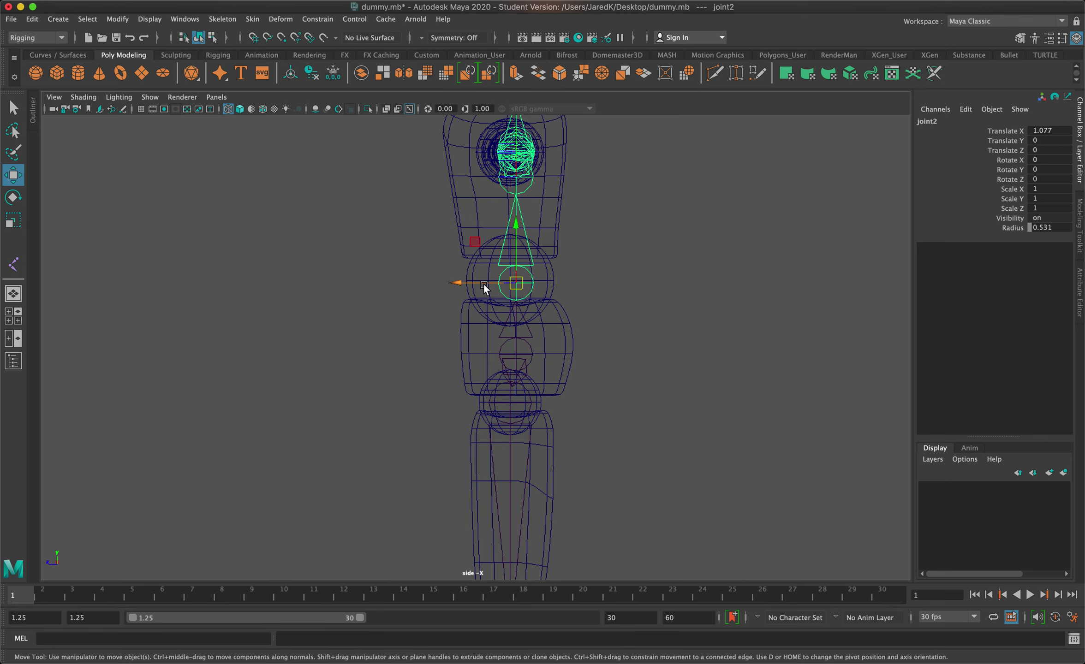
drag(483, 284, 476, 285)
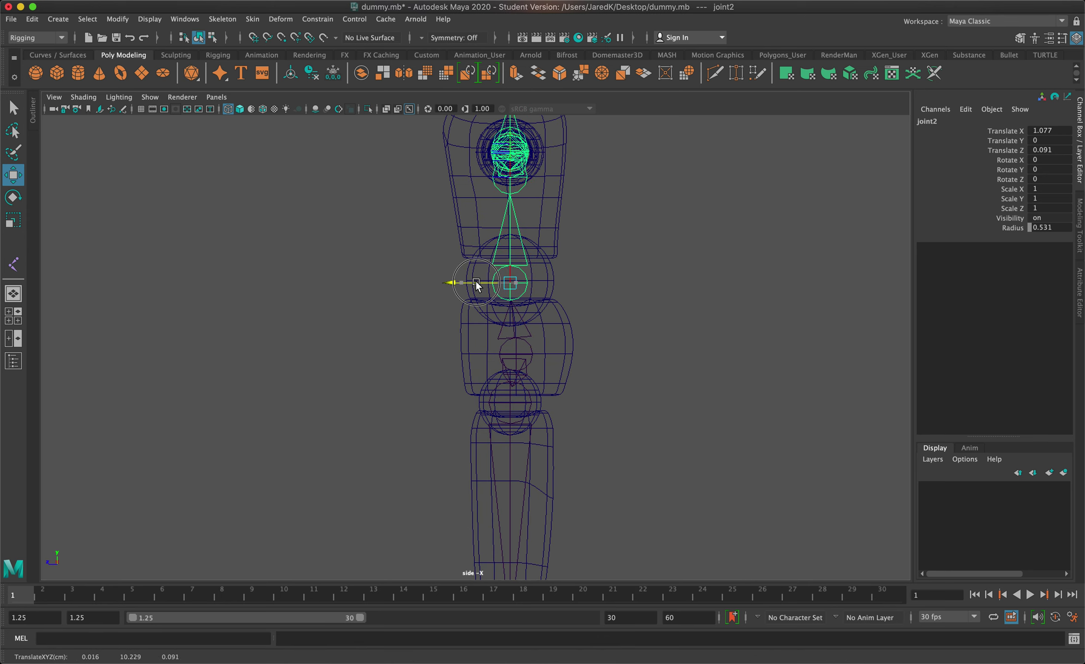
drag(510, 234, 510, 228)
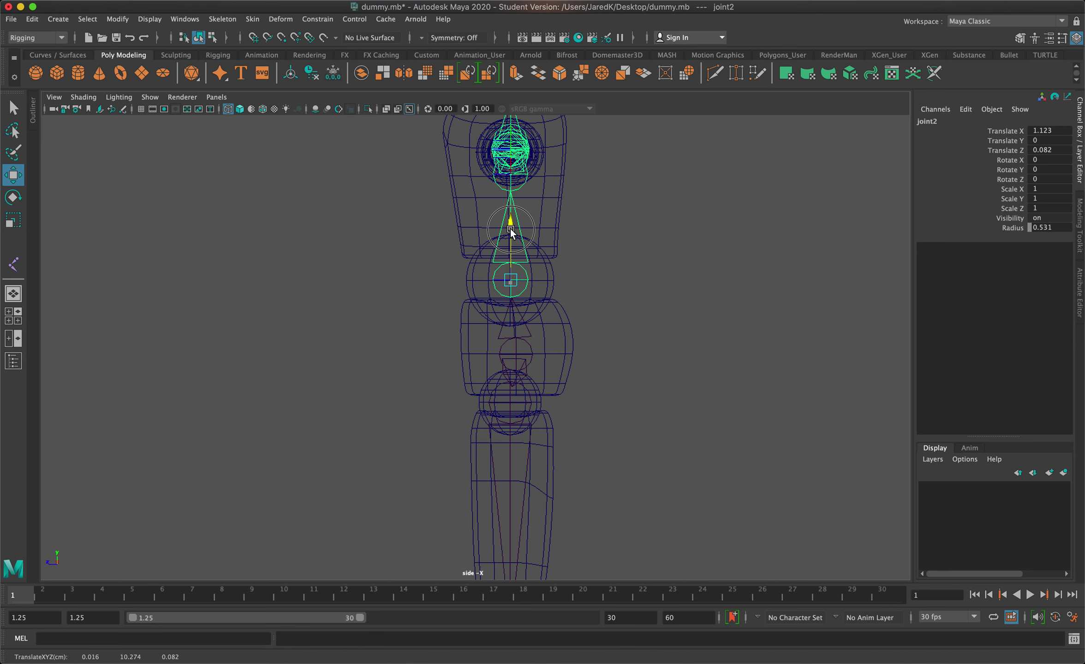
Step: Center the neck joint in the neck ball by moving it to about 1.403 in Translate X
alt+middle_drag(598, 223, 612, 407)
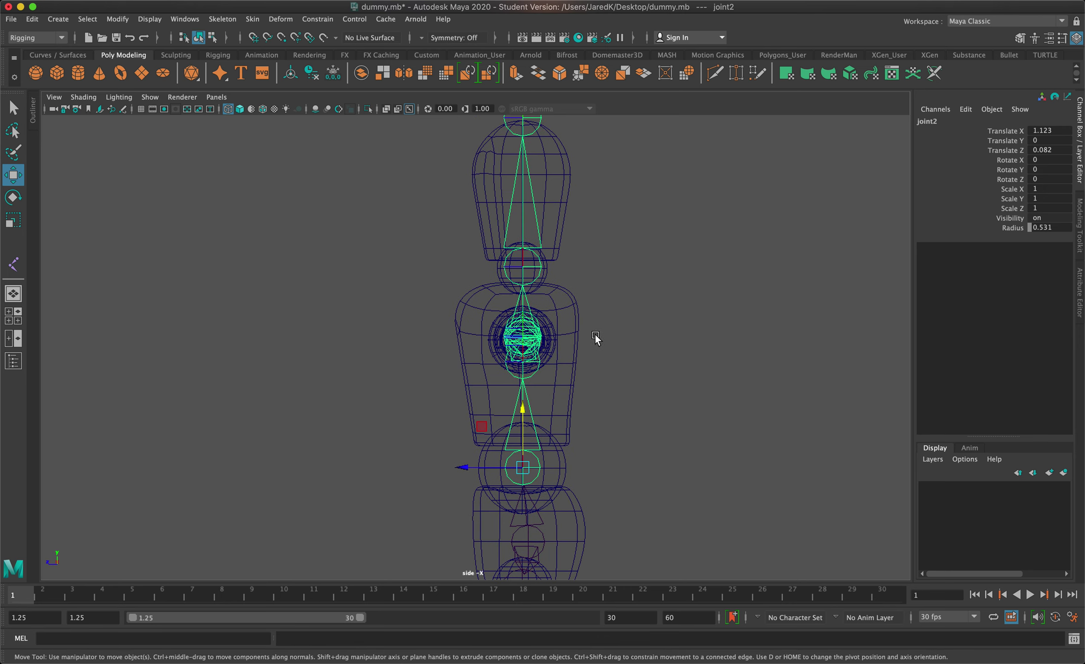
alt+middle_drag(595, 339, 598, 355)
click(538, 287)
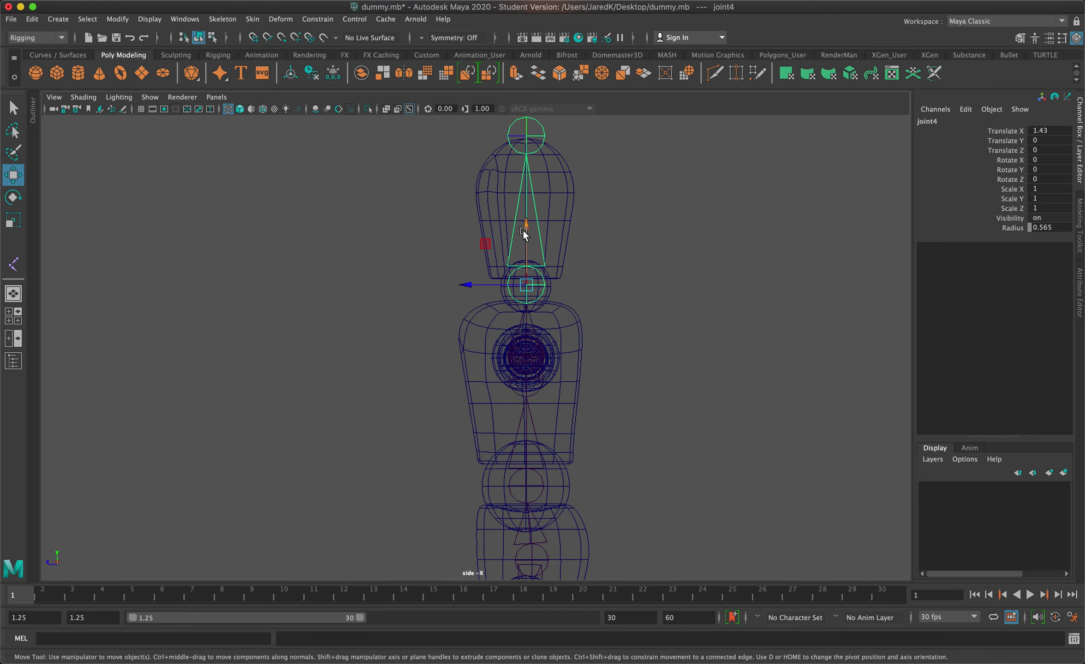
drag(523, 233, 523, 232)
scroll(555, 261, up, 3)
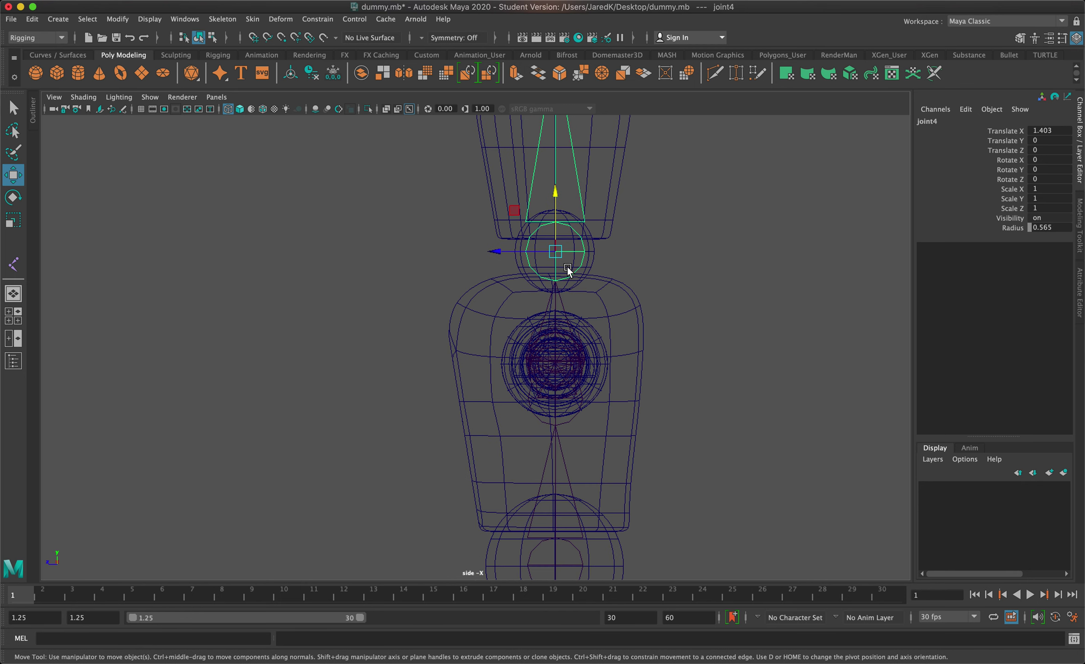
scroll(600, 258, up, 2)
scroll(687, 226, down, 1)
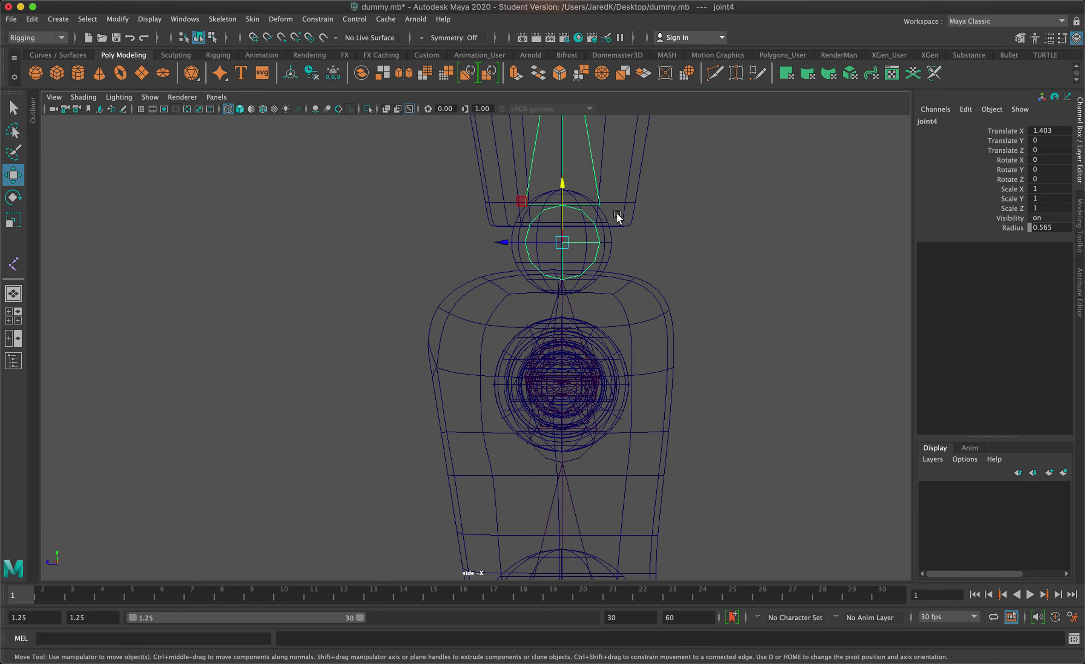
Step: Place the spine's end joint on the crown of the head, at about 2.238 in Translate X and 0.009 in Translate Z
alt+middle_drag(617, 217, 624, 431)
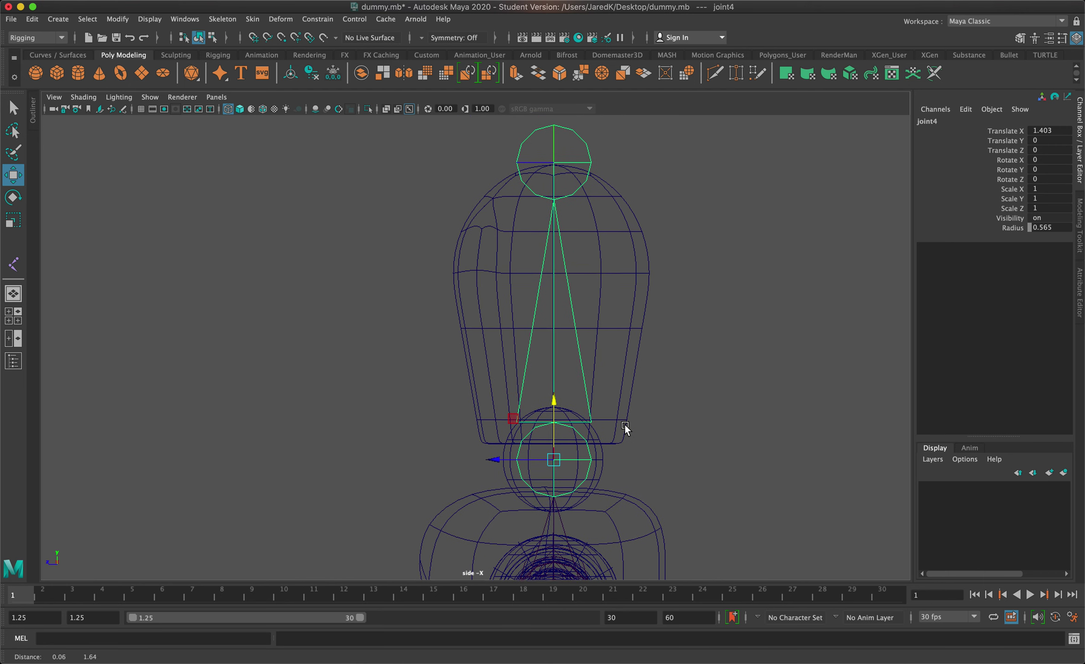
click(555, 160)
drag(555, 161, 553, 165)
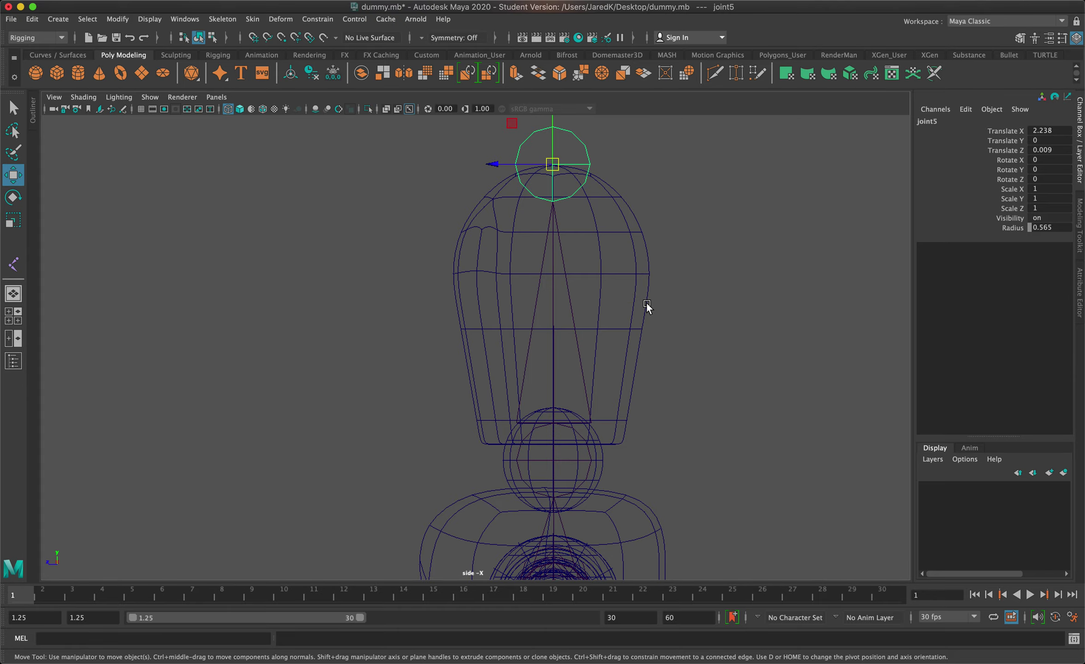
Step: Center the shoulder joint in the shoulder ball in the top view, at about 1.052 in Translate X
key(space)
key(space)
key(f)
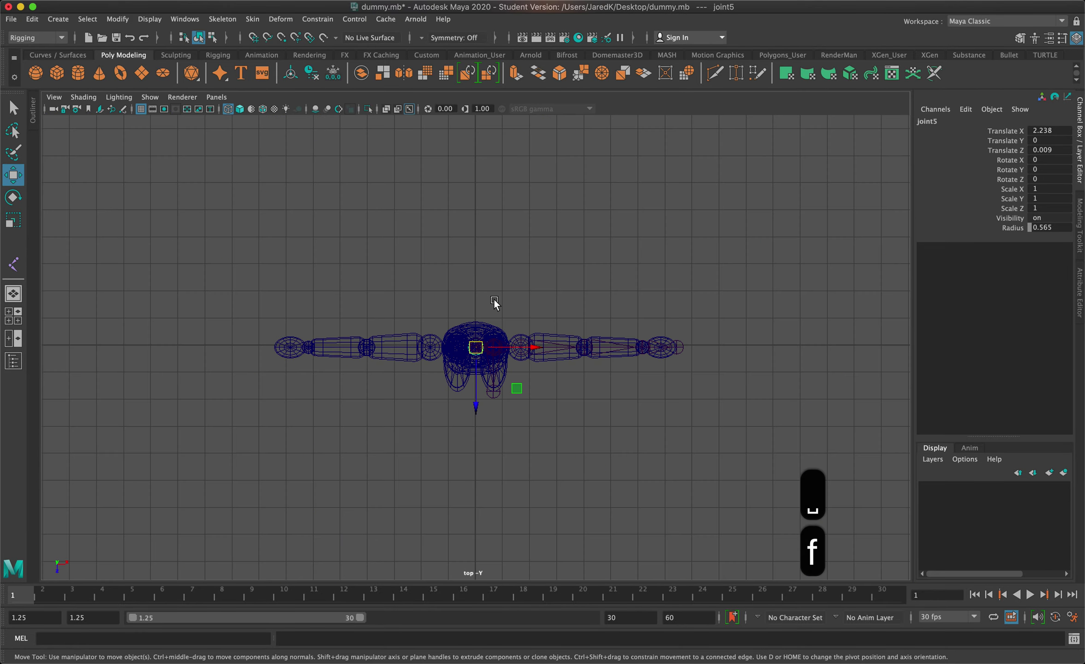
scroll(668, 324, up, 5)
alt+middle_drag(693, 330, 533, 281)
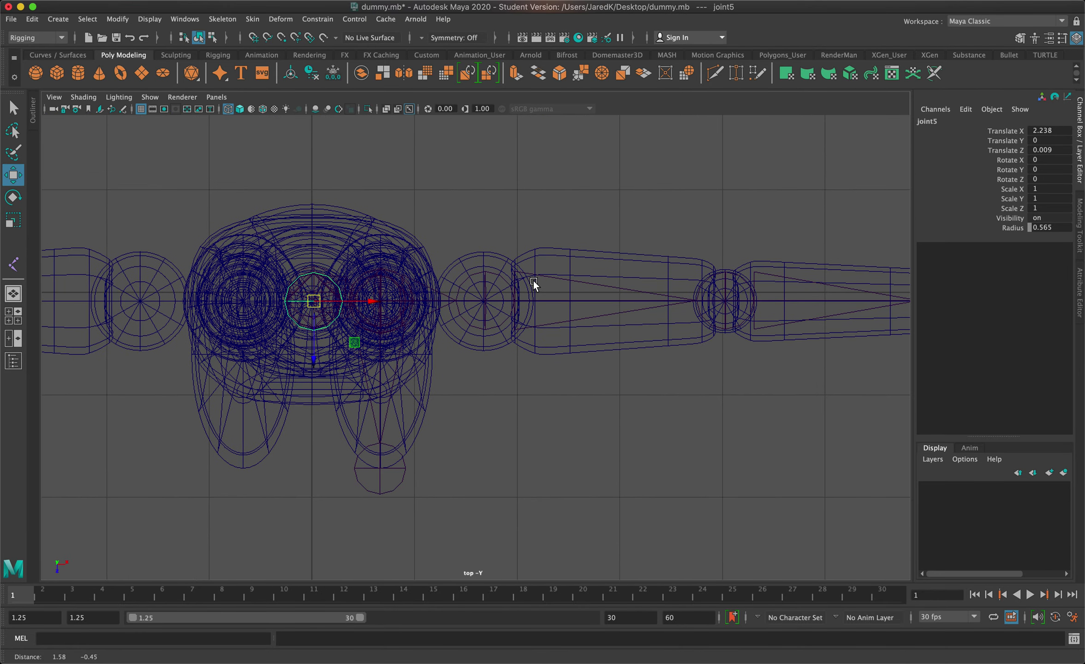
scroll(536, 282, up, 3)
click(529, 296)
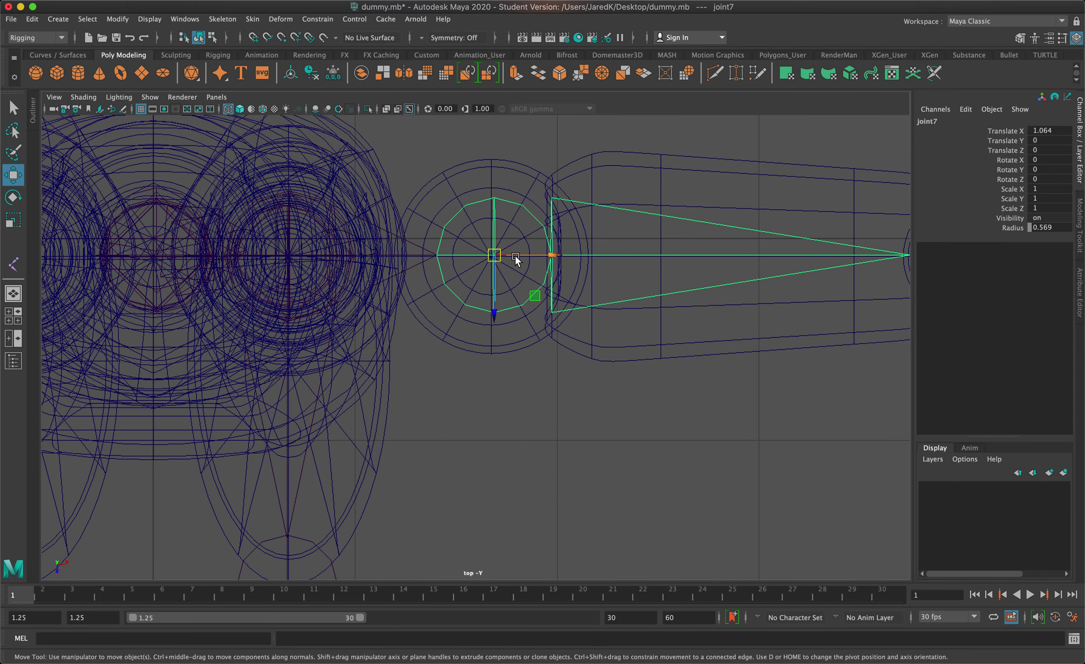
drag(514, 255, 513, 256)
Step: Center the elbow and wrist joints in their balls, at about 2.343 and 2.151 in Translate X
alt+middle_drag(675, 270, 270, 295)
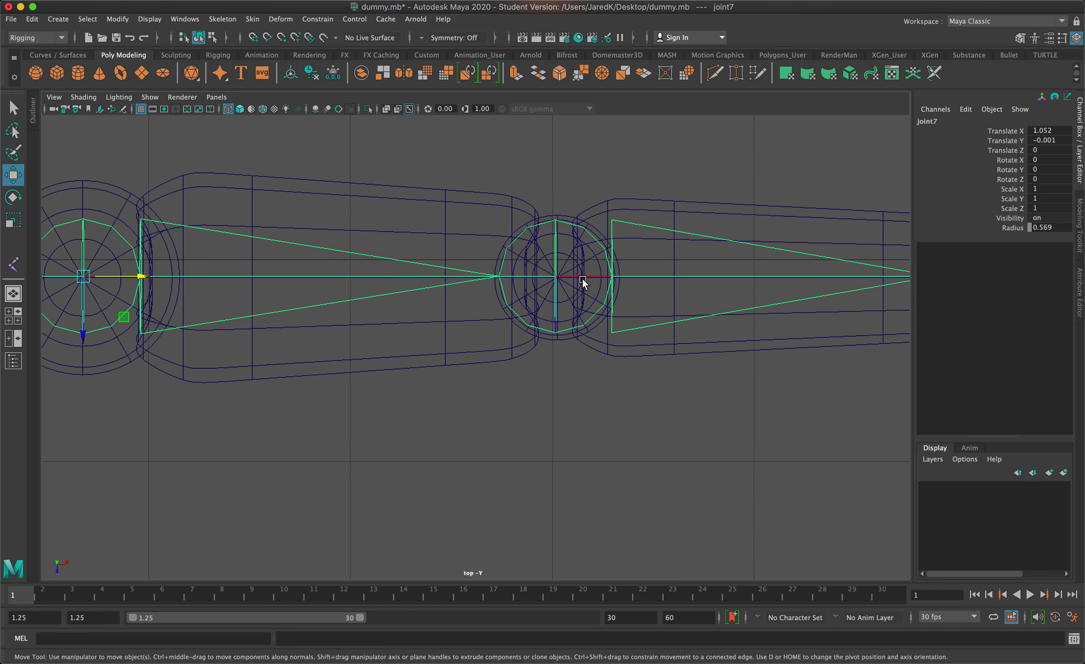
click(570, 330)
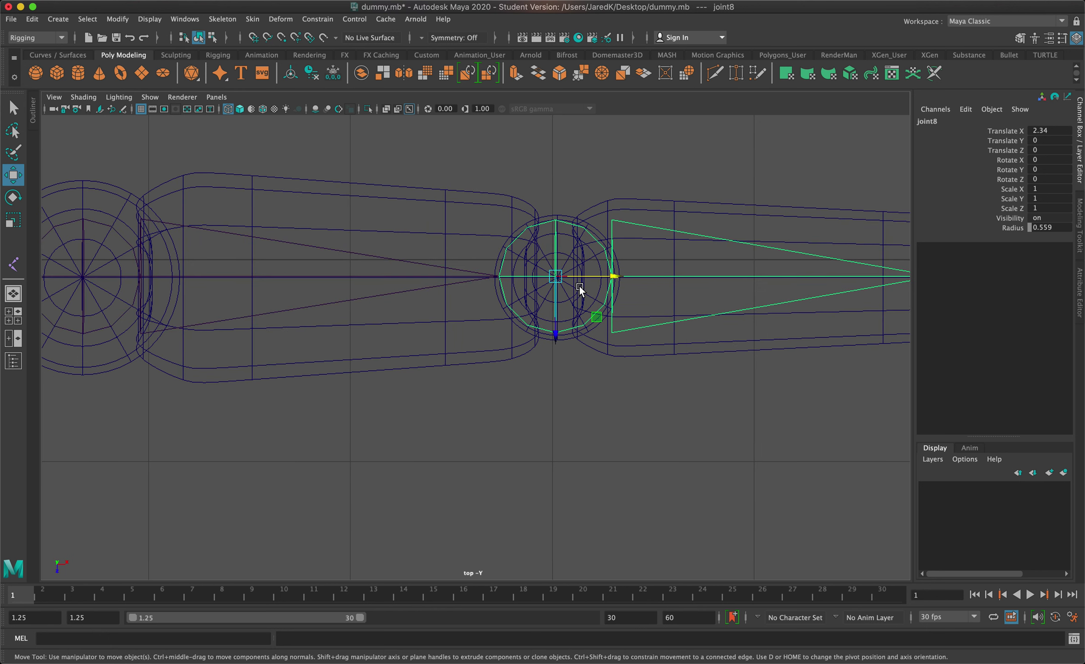
drag(582, 278, 583, 278)
alt+middle_drag(713, 302, 389, 314)
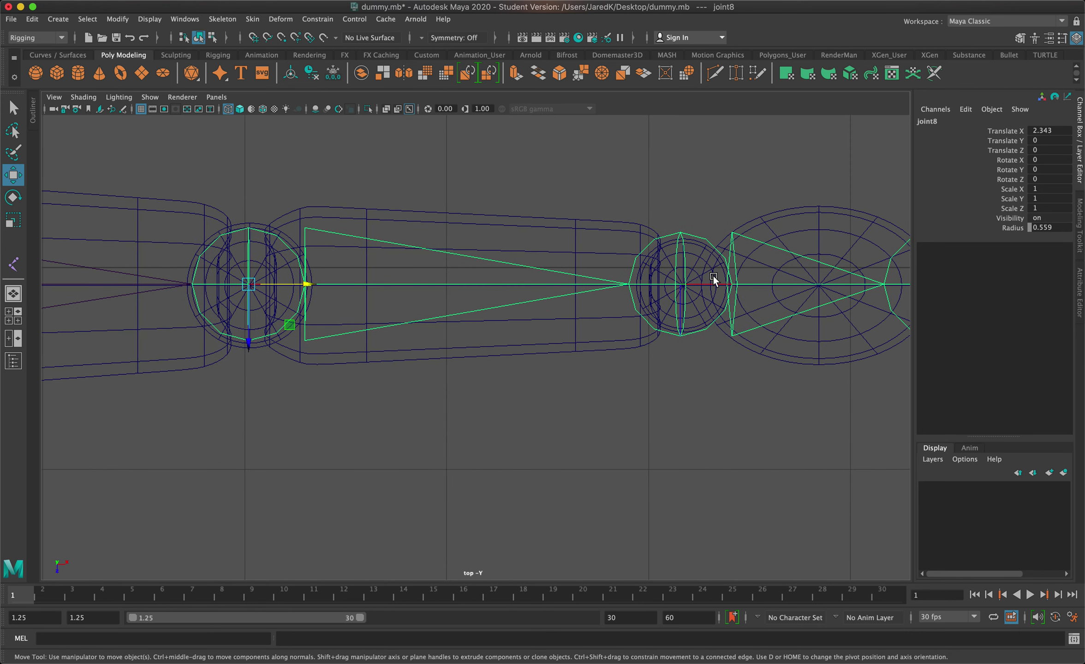
click(712, 285)
drag(715, 282, 719, 284)
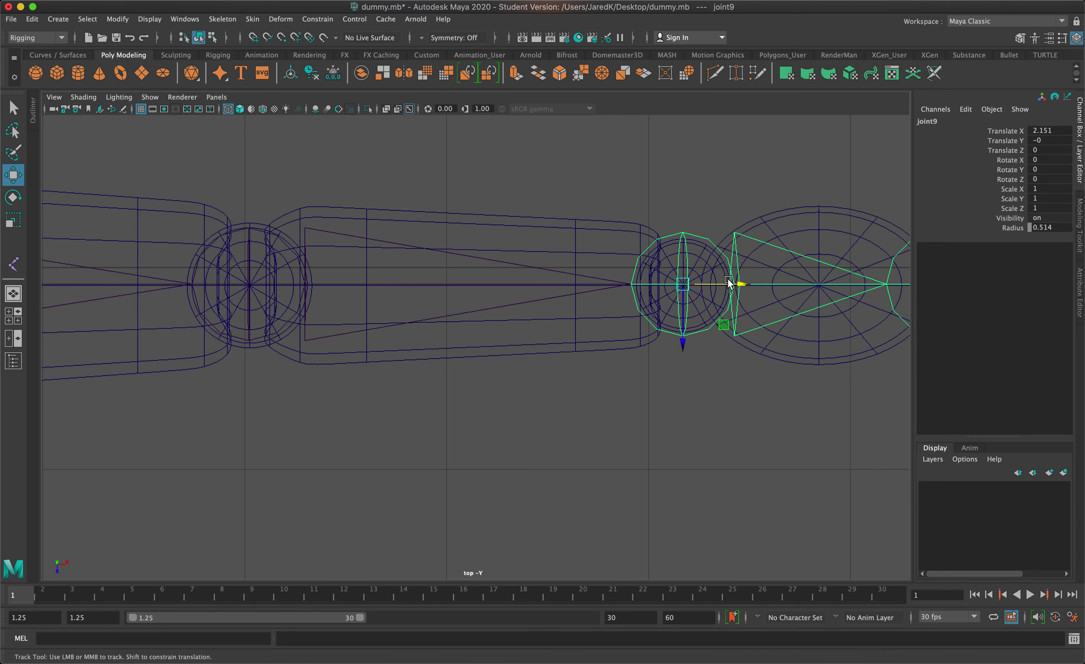
alt+middle_drag(719, 284, 529, 289)
scroll(600, 283, down, 8)
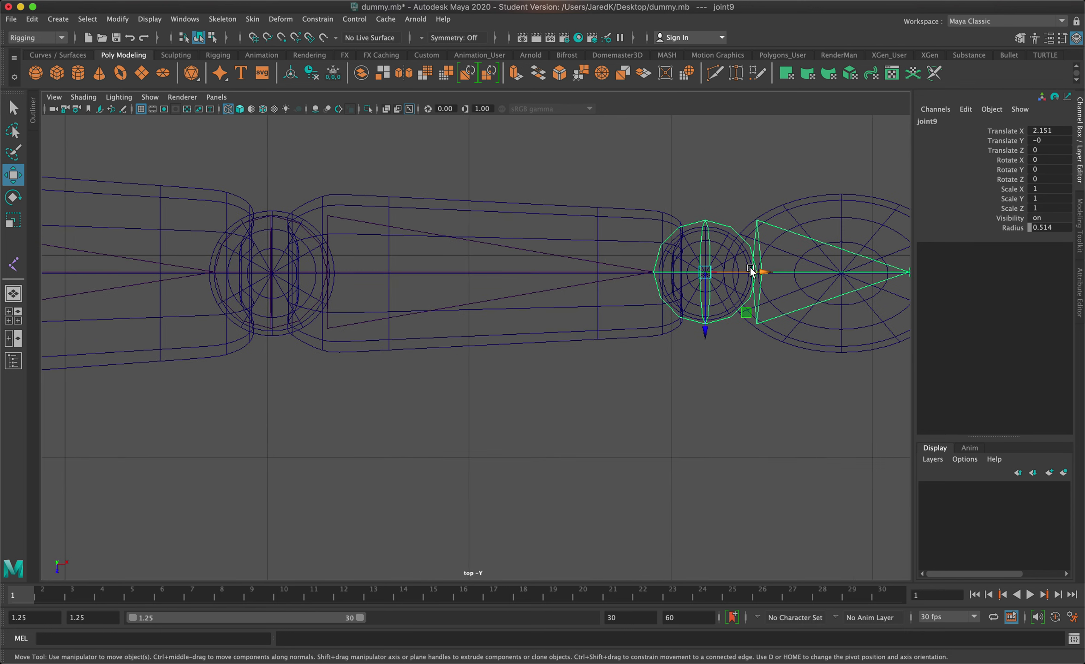
Step: Select the complete skeleton in the perspective view and inspect the joint orientations around the hips, spine and arm
key(space)
key(space)
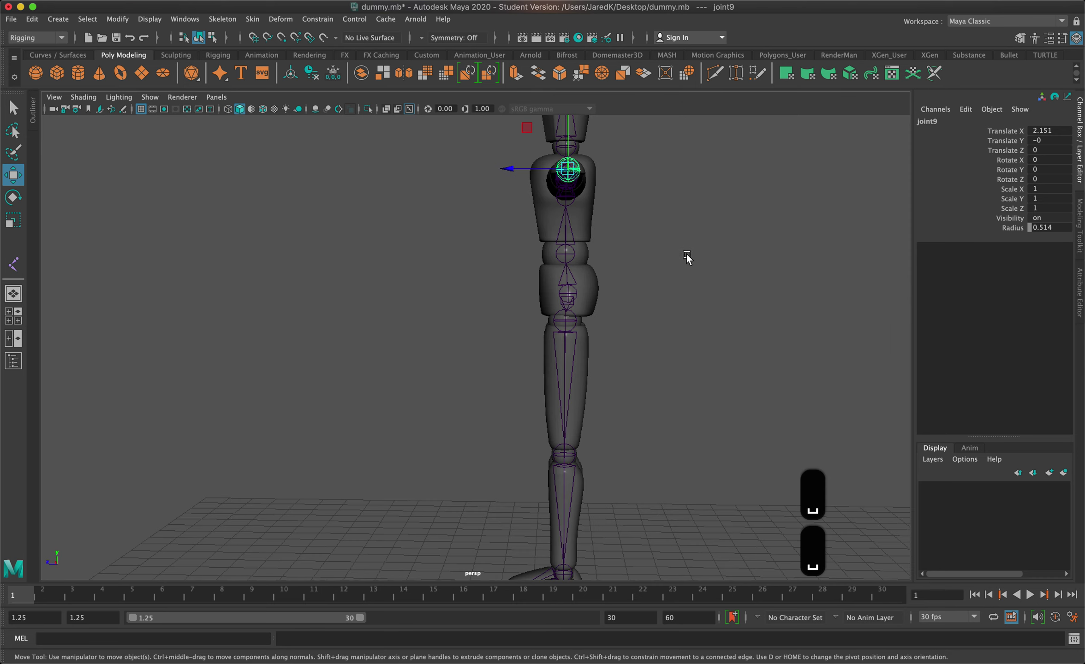
alt+drag(686, 259, 642, 322)
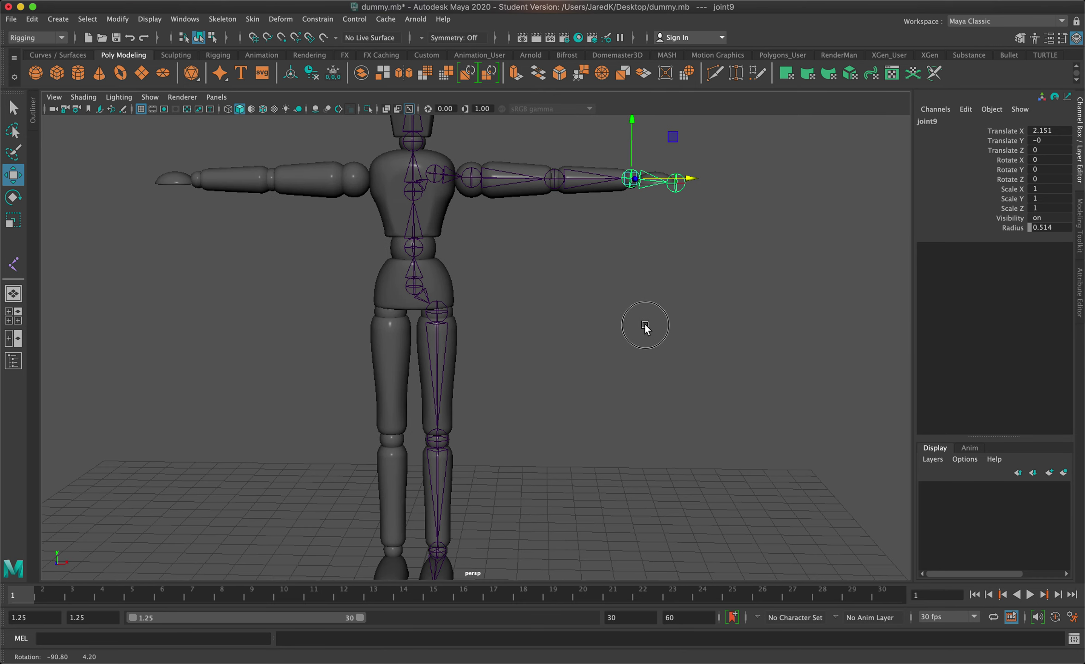
scroll(448, 310, up, 10)
key(q)
key(Up)
alt+right_drag(507, 258, 613, 223)
mouse_move(612, 223)
alt+mouse_down()
mouse_move(634, 288)
mouse_move(618, 230)
alt+mouse_up()
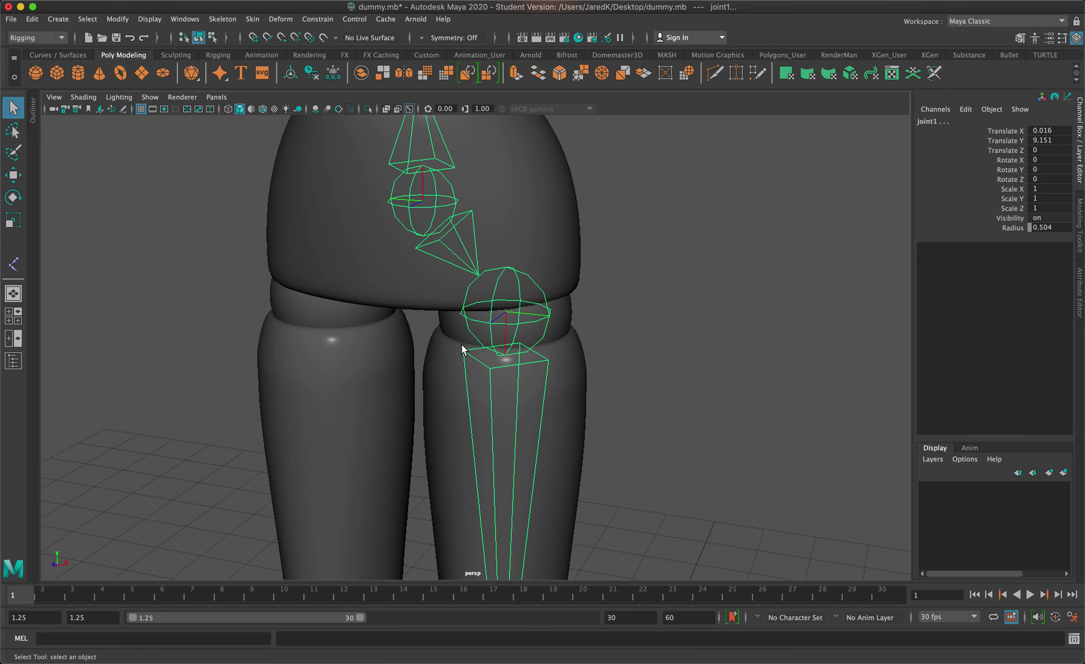
scroll(657, 293, down, 3)
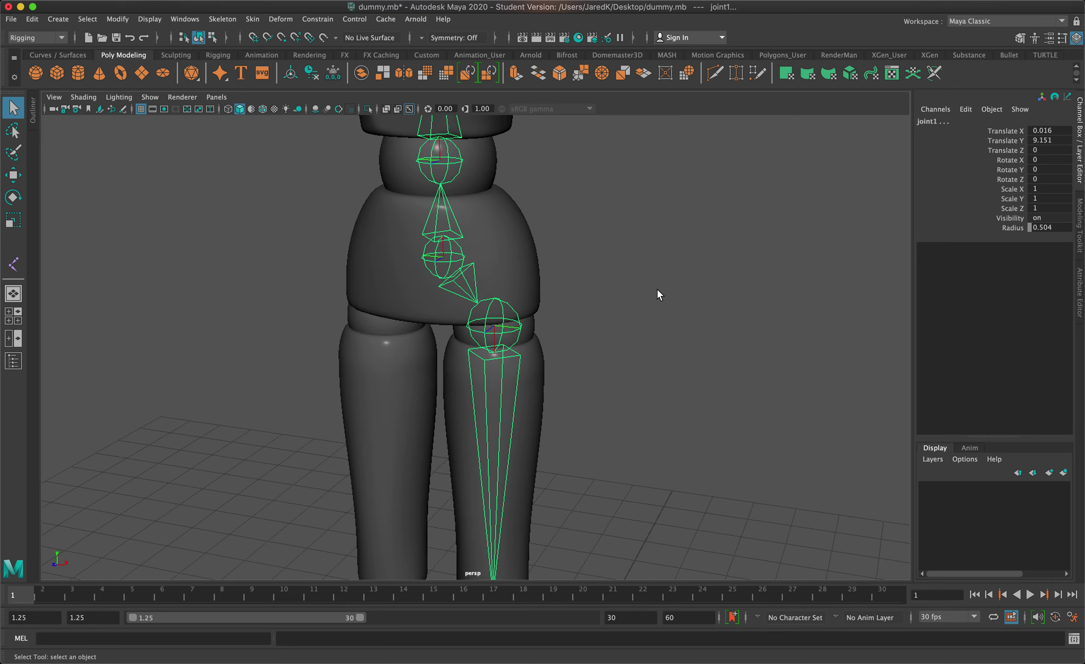
alt+middle_drag(657, 289, 712, 448)
alt+middle_drag(708, 306, 610, 351)
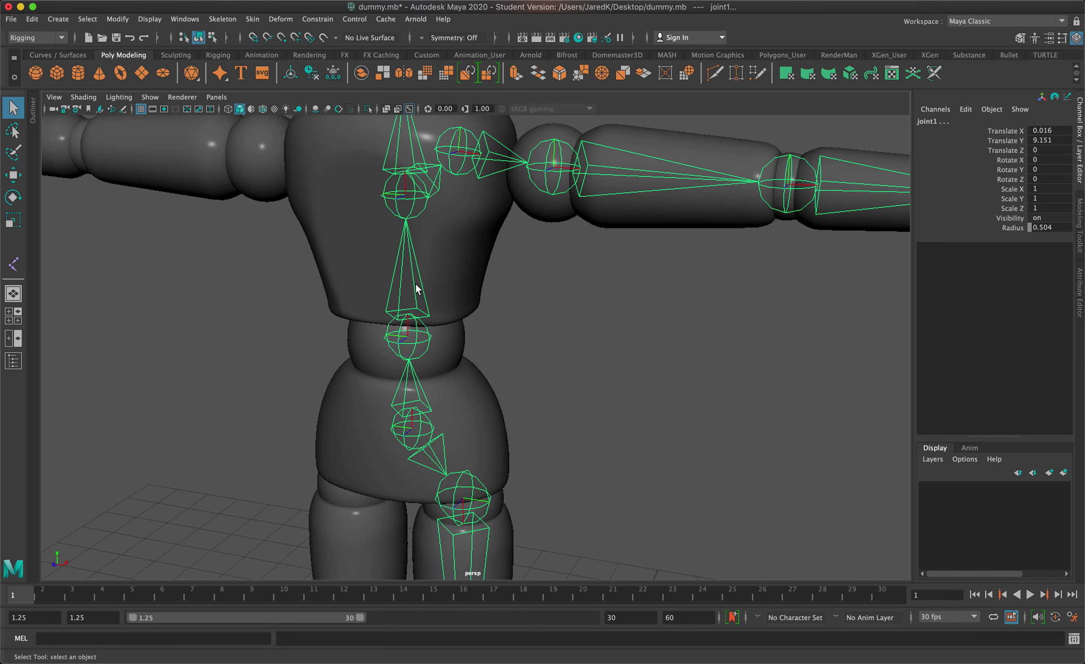
Step: Orient the selected skeleton's joints to world, including the children of the selected joints
click(228, 20)
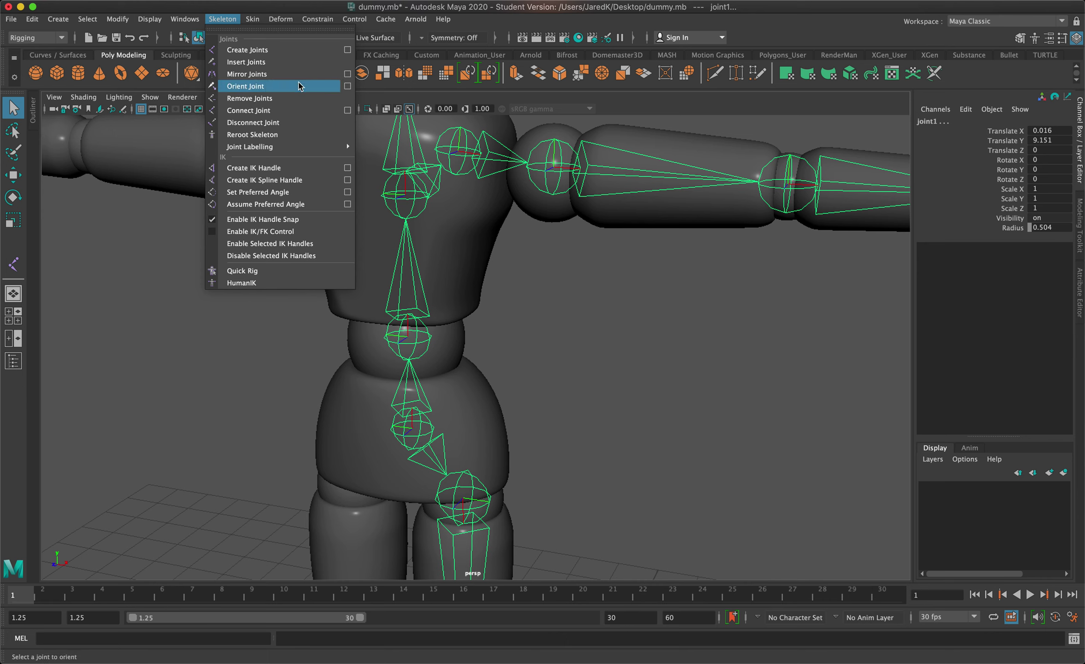
click(347, 86)
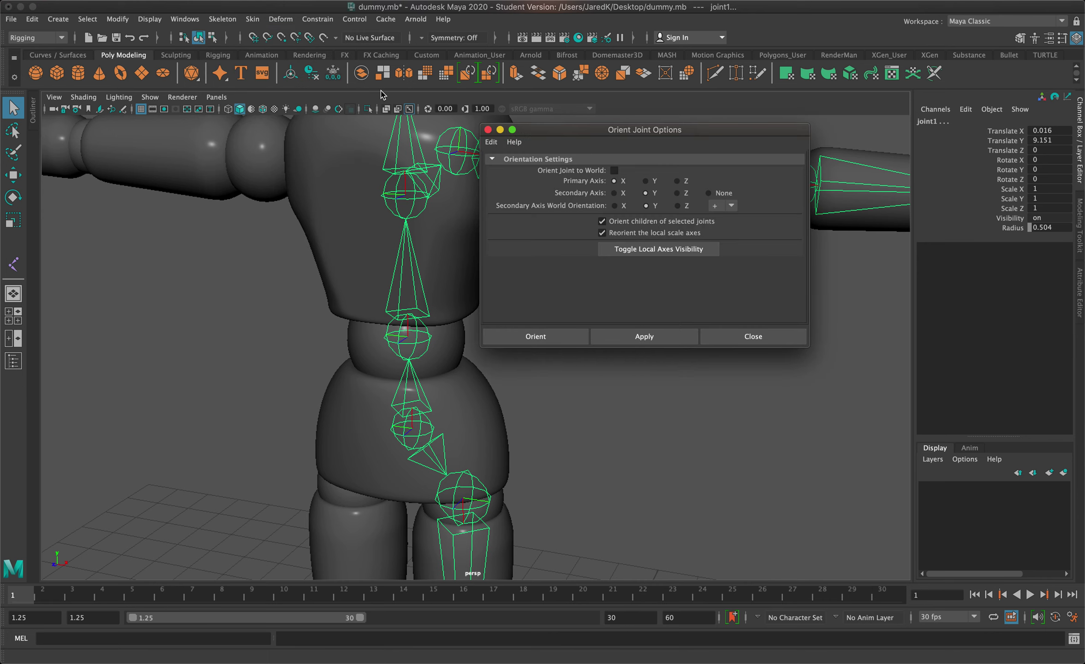
click(614, 171)
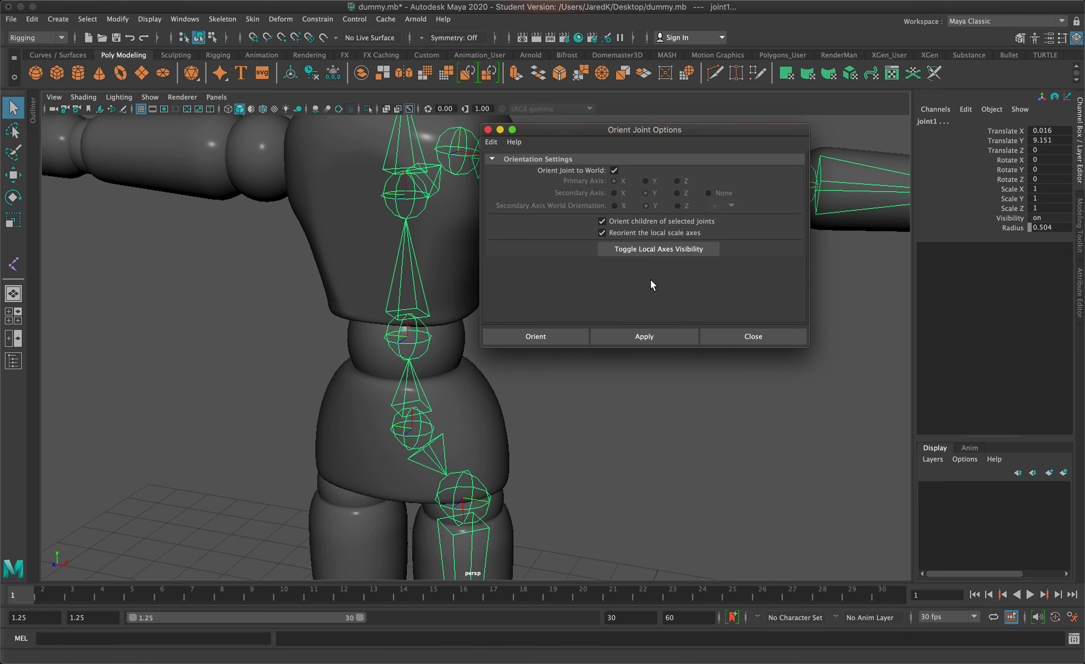
click(574, 335)
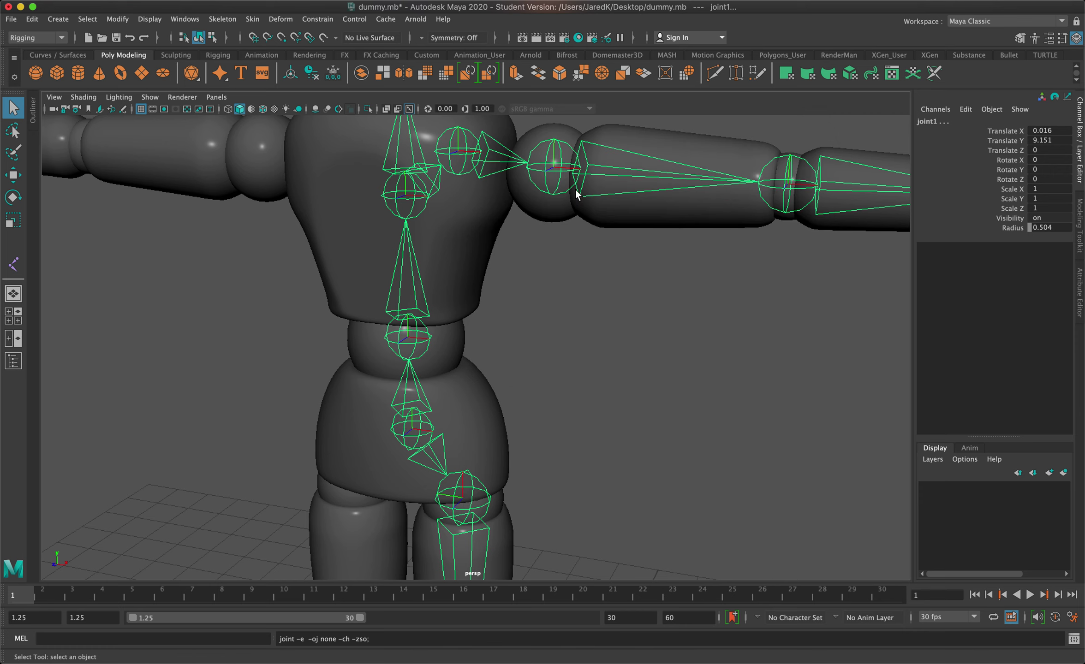
Step: Inspect the joint orientations along the legs, spine and arm, from close up and across the whole figure
scroll(743, 308, down, 3)
alt+middle_drag(750, 332, 736, 116)
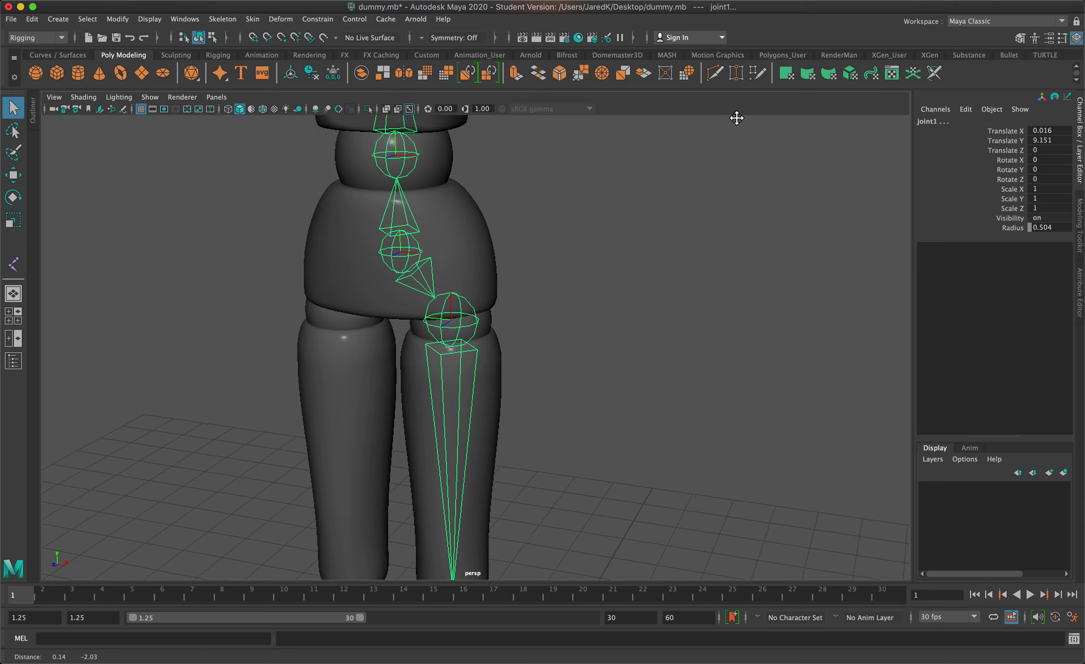
scroll(732, 315, down, 2)
mouse_move(733, 315)
alt+mouse_down()
mouse_move(654, 286)
mouse_move(625, 298)
mouse_move(734, 325)
alt+mouse_up()
alt+right_drag(735, 325, 724, 114)
alt+drag(724, 114, 750, 192)
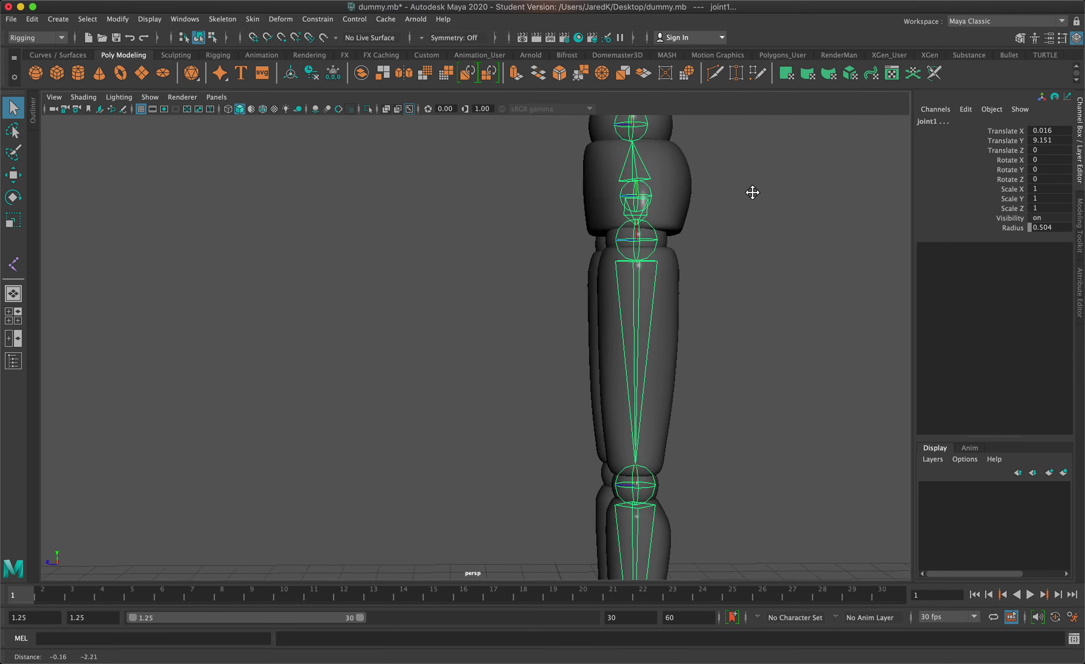
alt+middle_drag(750, 191, 750, 392)
alt+right_drag(750, 392, 631, 502)
scroll(607, 465, down, 2)
alt+drag(607, 465, 678, 451)
scroll(674, 452, down, 2)
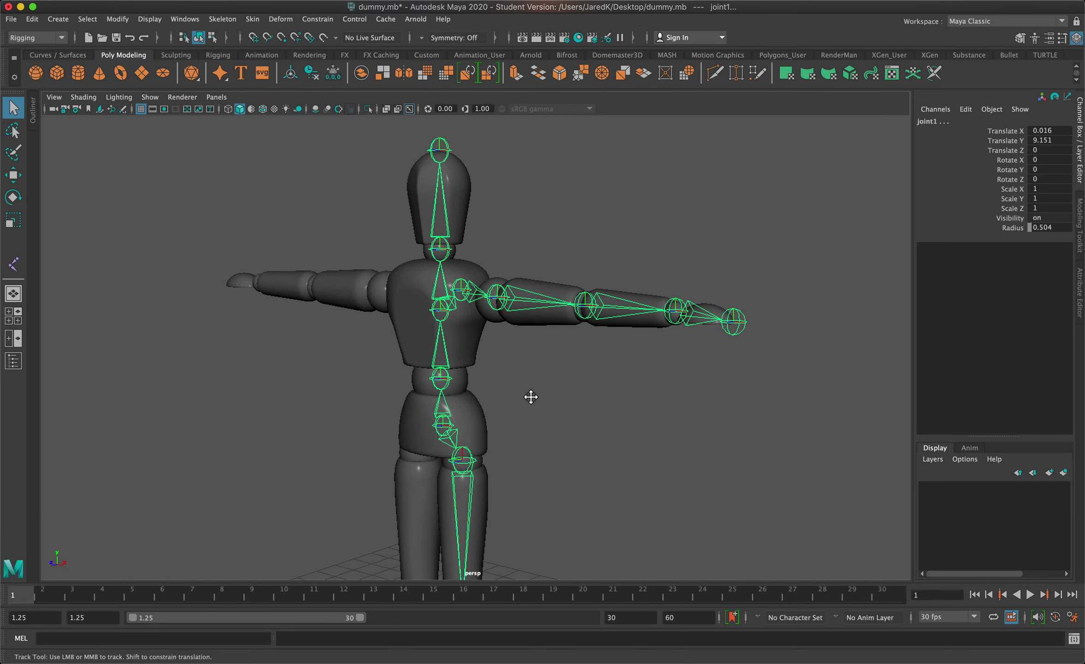
alt+middle_drag(530, 395, 612, 366)
scroll(614, 368, down, 2)
alt+drag(613, 369, 745, 310)
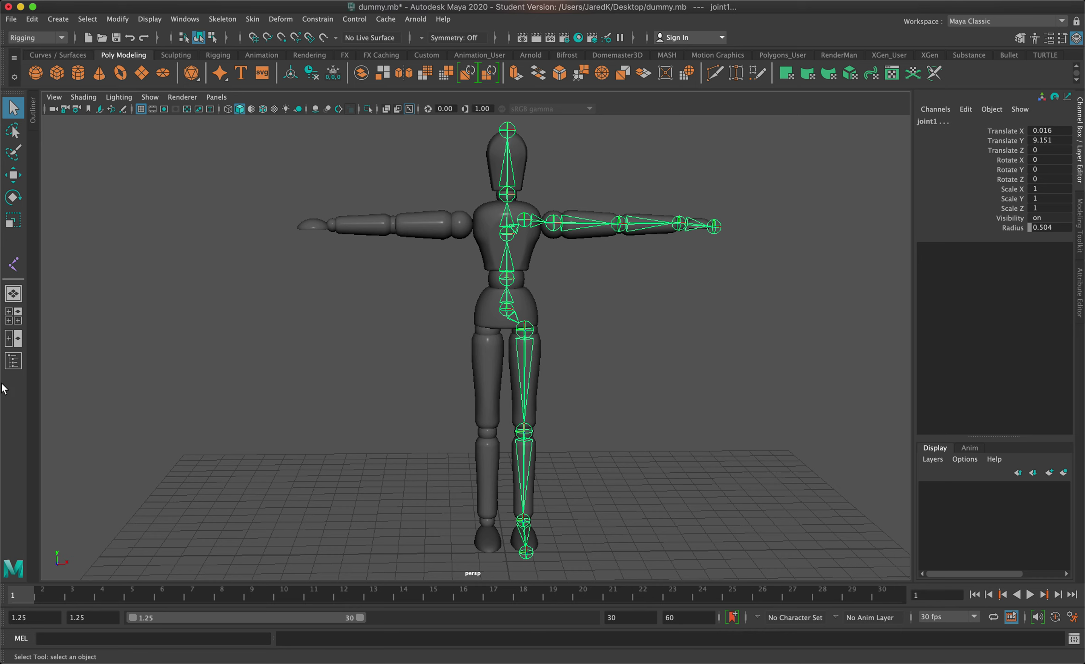
Step: Show the Outliner beside the viewport and expand joint1, joint2 and joint11, checking which body part each chain covers
click(14, 363)
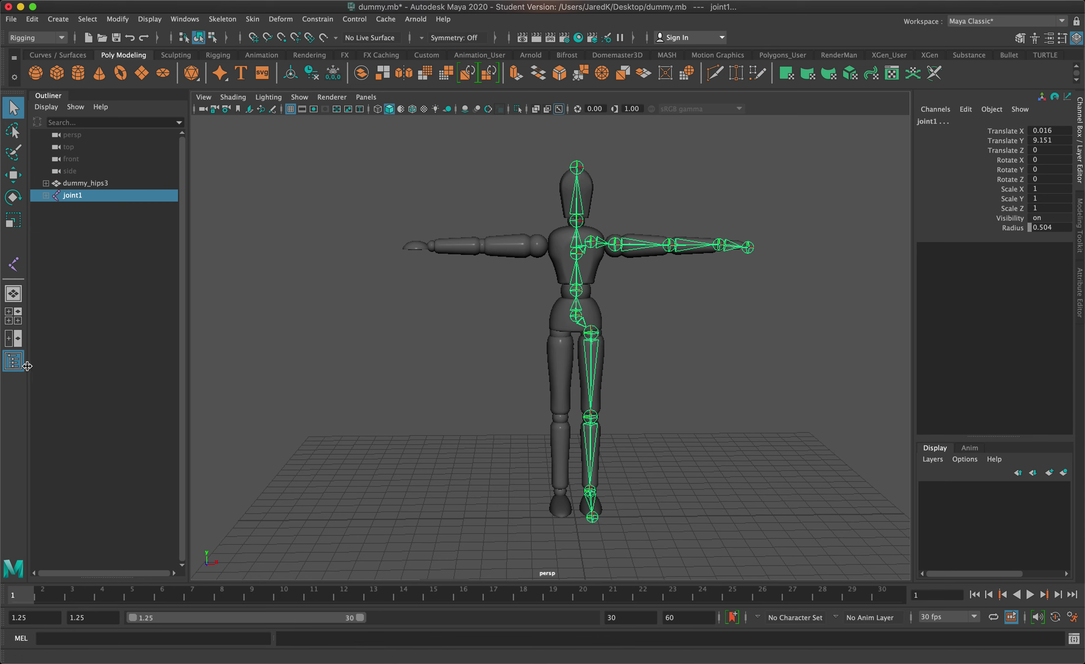
click(89, 184)
click(68, 198)
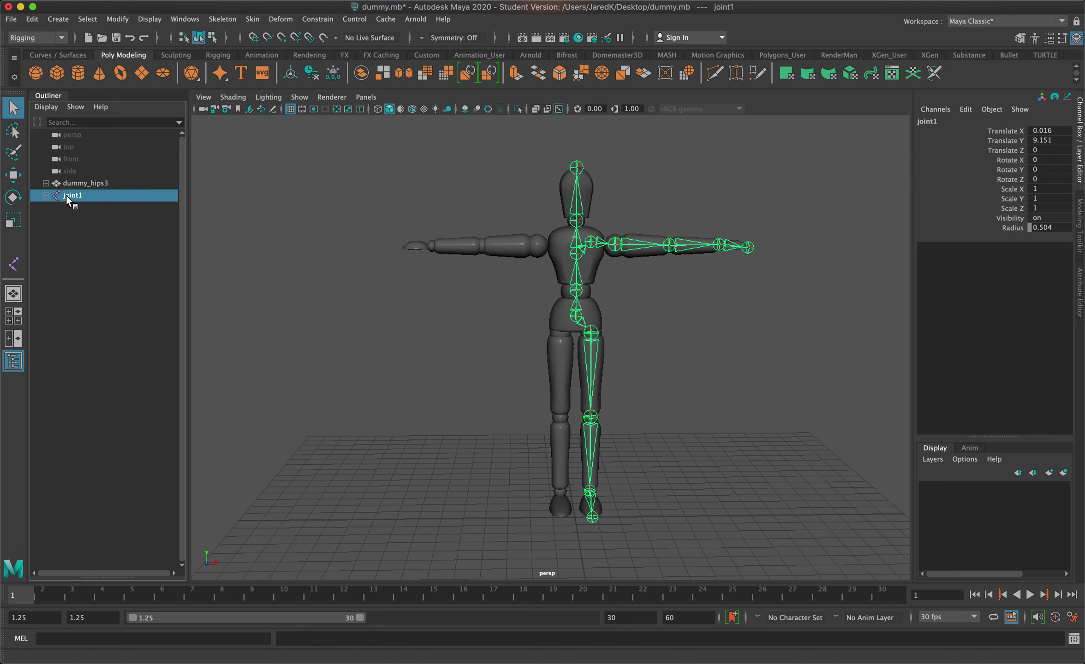
click(44, 199)
click(53, 207)
click(77, 220)
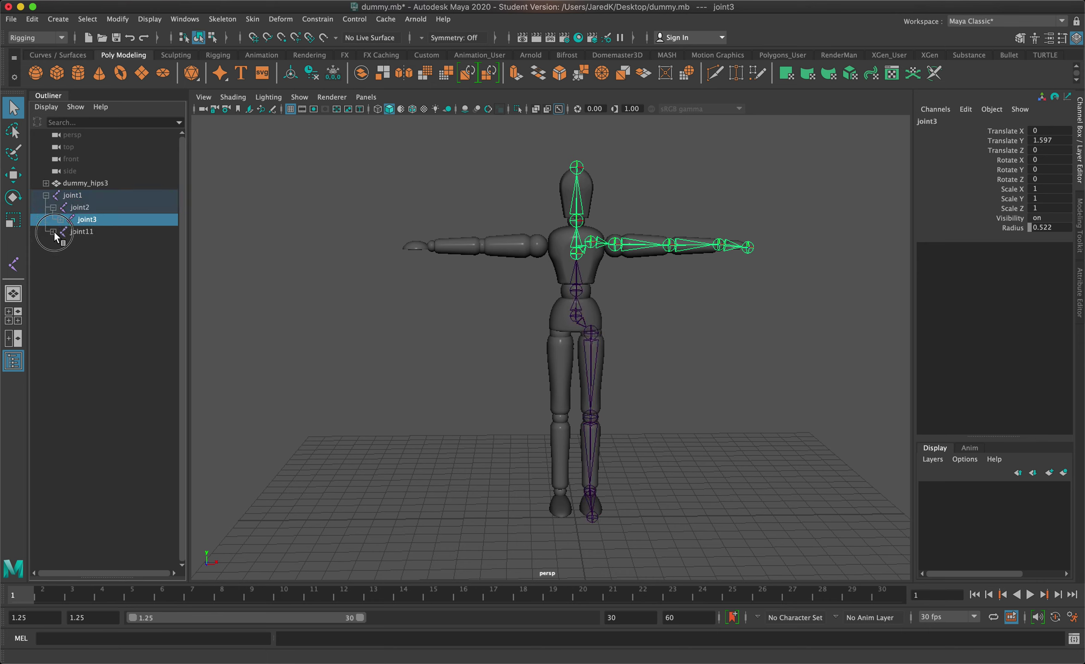
click(53, 232)
click(91, 236)
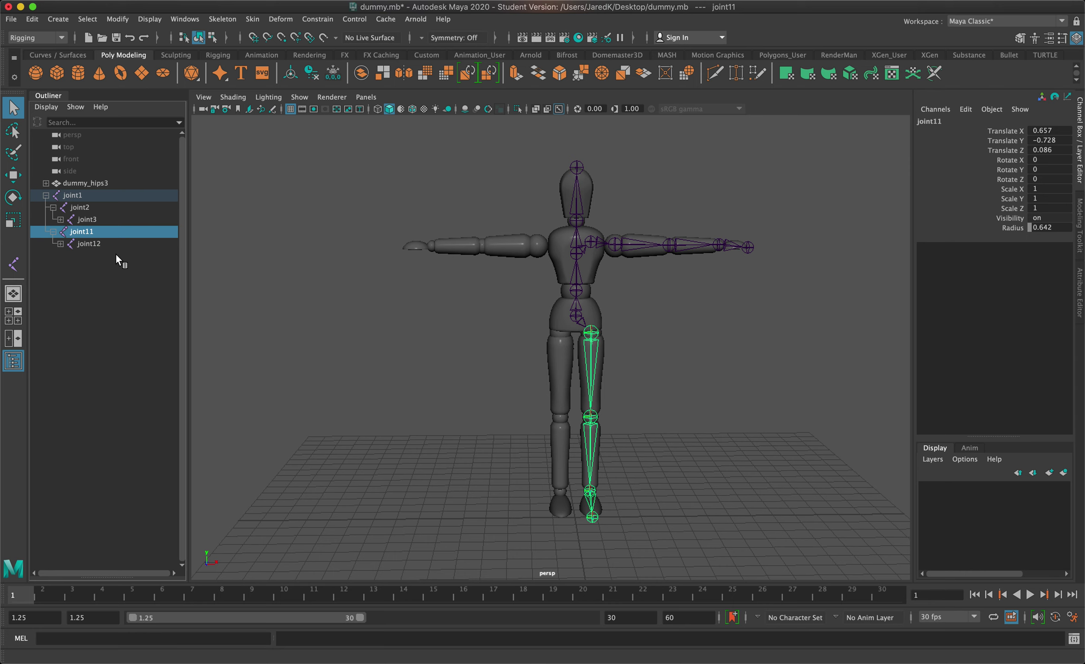
Step: Expand the remaining spine, arm and leg joints in the Outliner down to joint5, joint10 and joint14
click(60, 220)
click(68, 243)
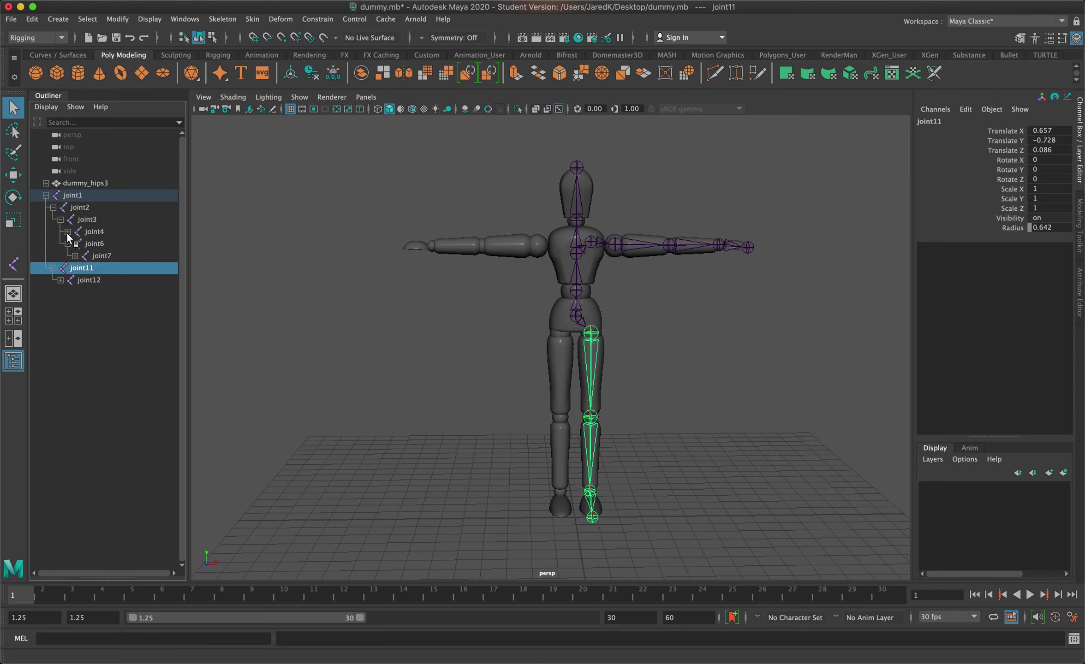
click(67, 231)
click(74, 268)
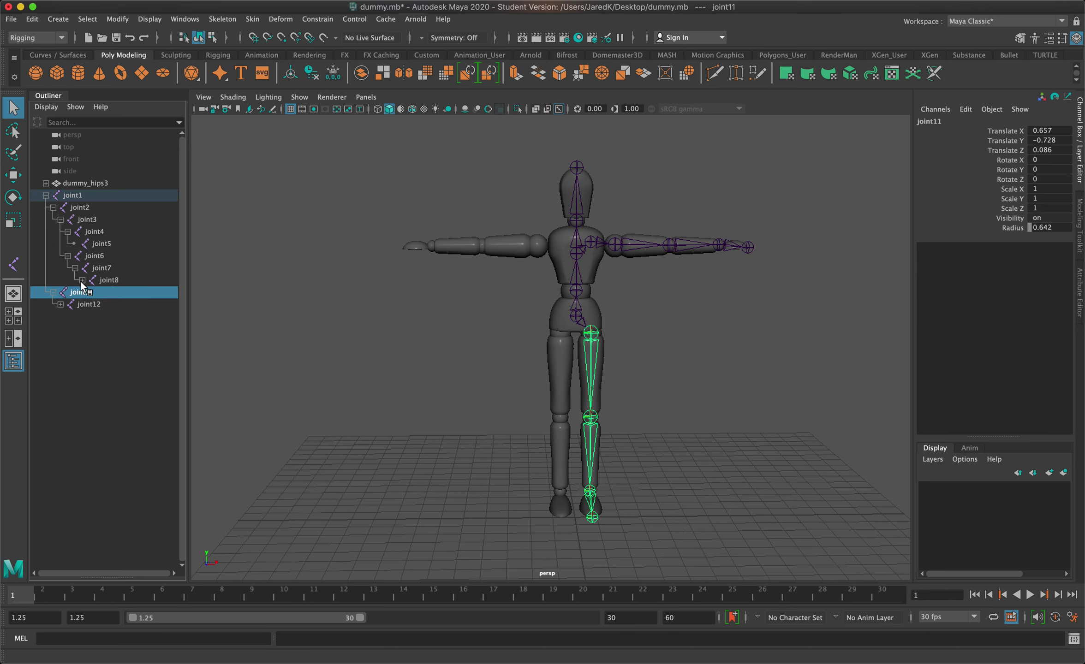
click(82, 281)
click(90, 292)
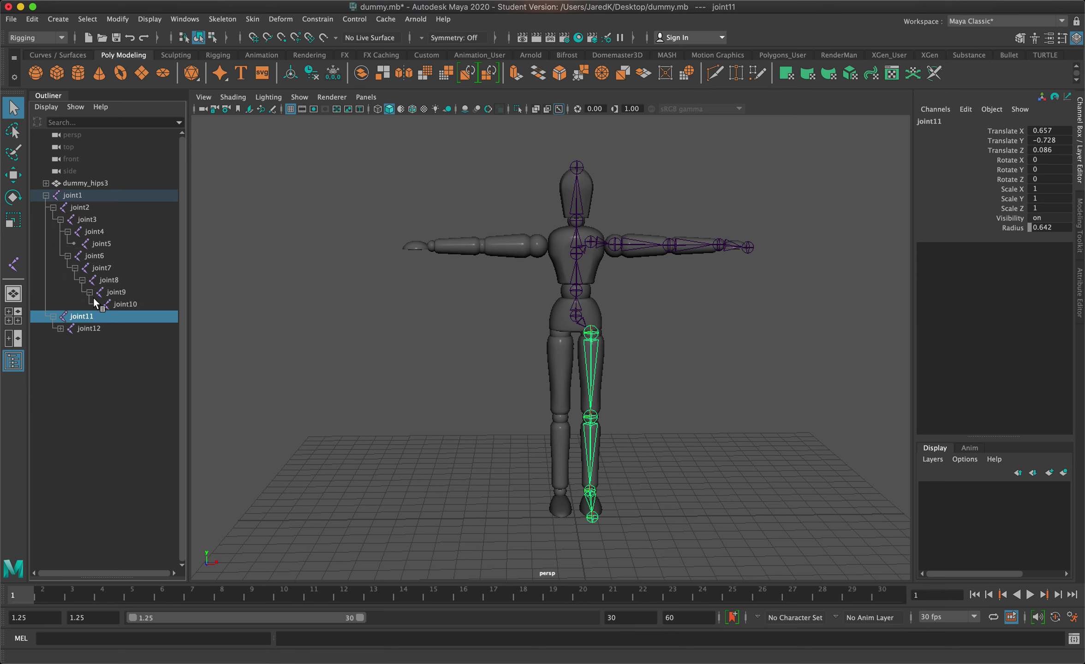
click(61, 328)
click(68, 341)
Step: Rename joint1 as Root and joint2 as Stomach
click(81, 197)
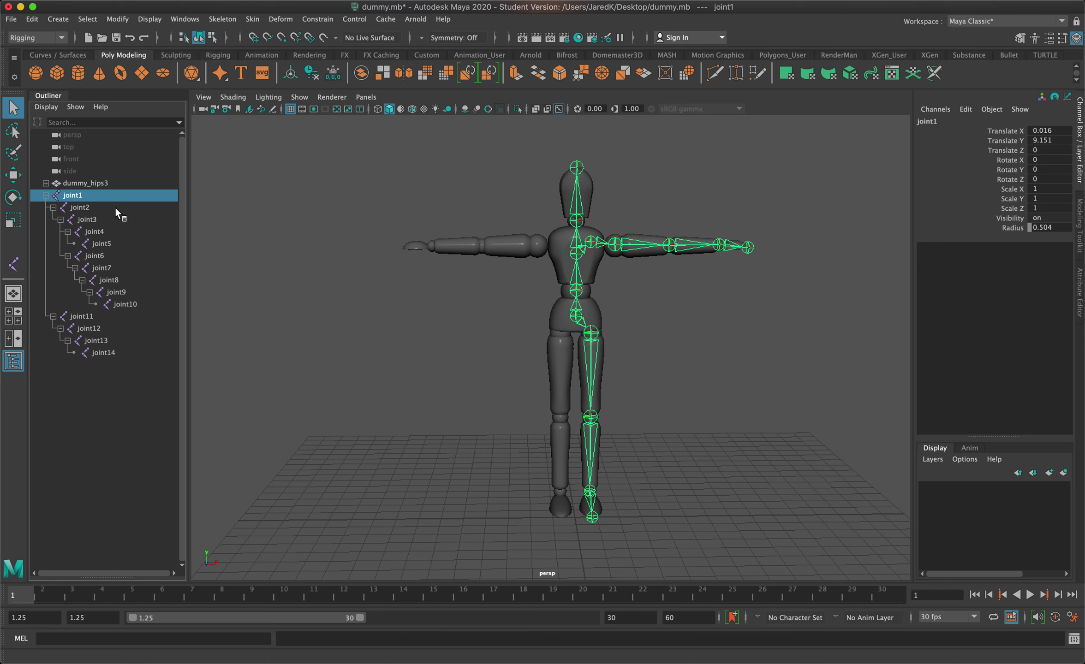
double_click(80, 196)
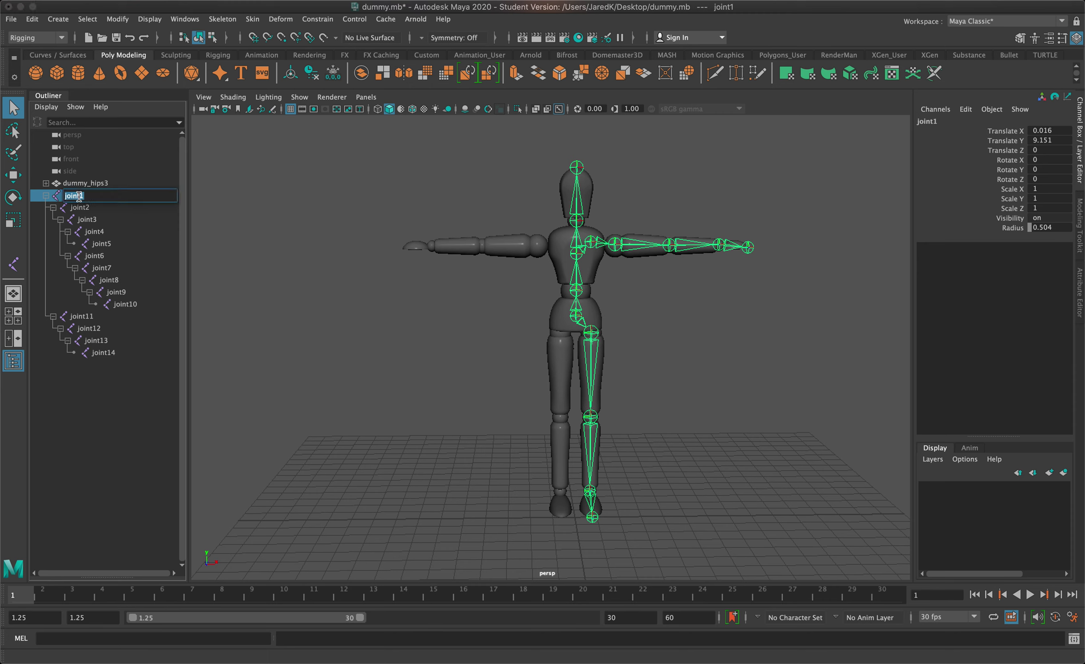
text(Root)
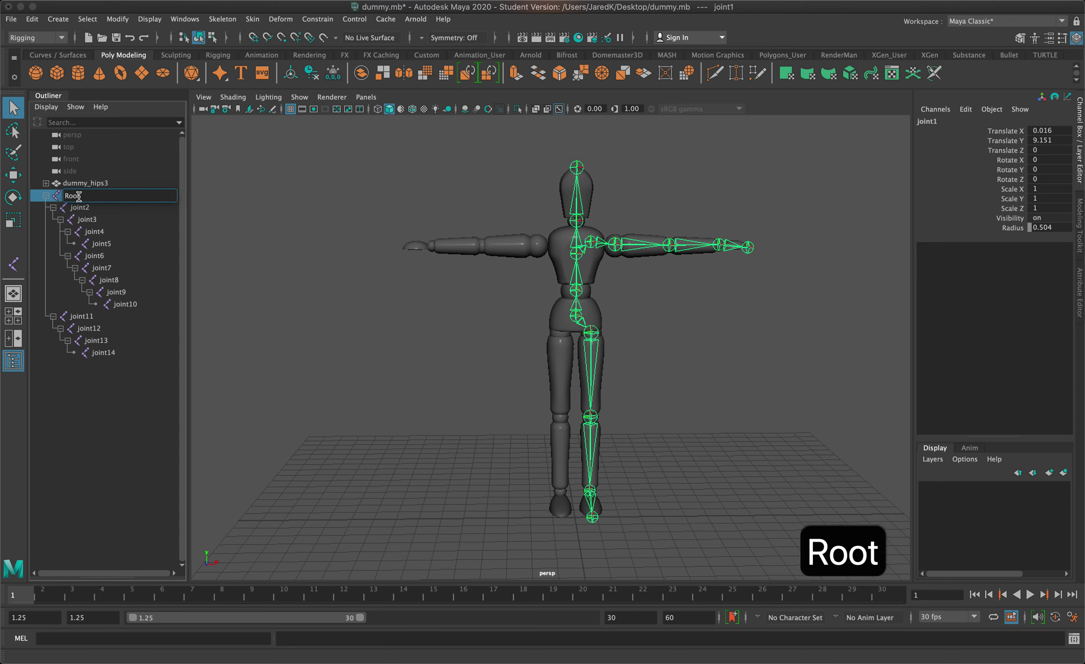
click(83, 207)
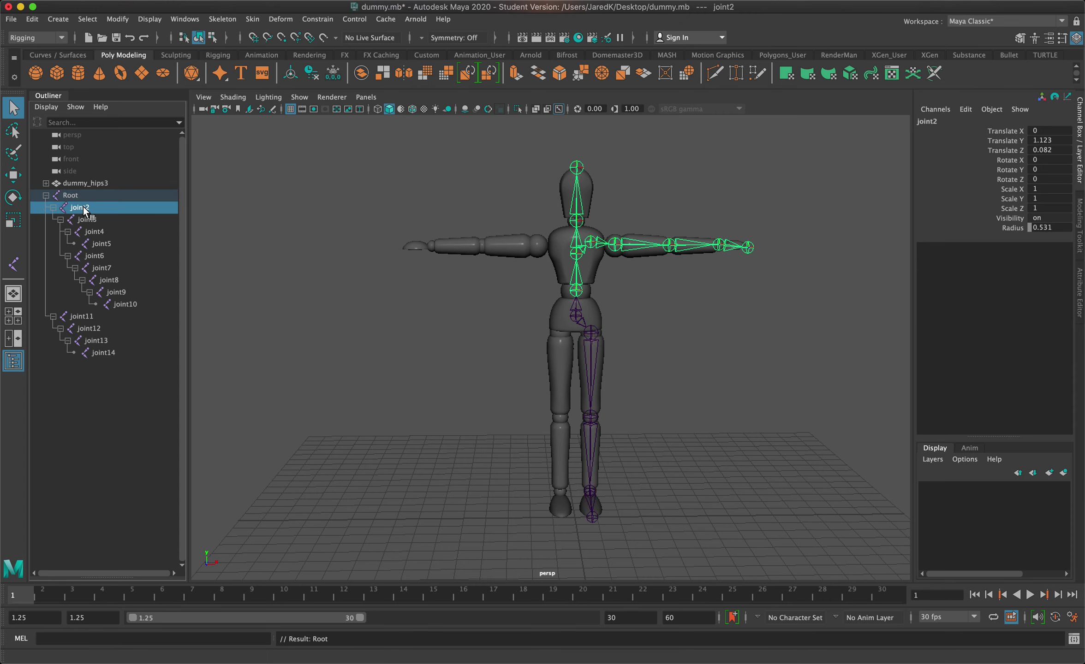
double_click(83, 209)
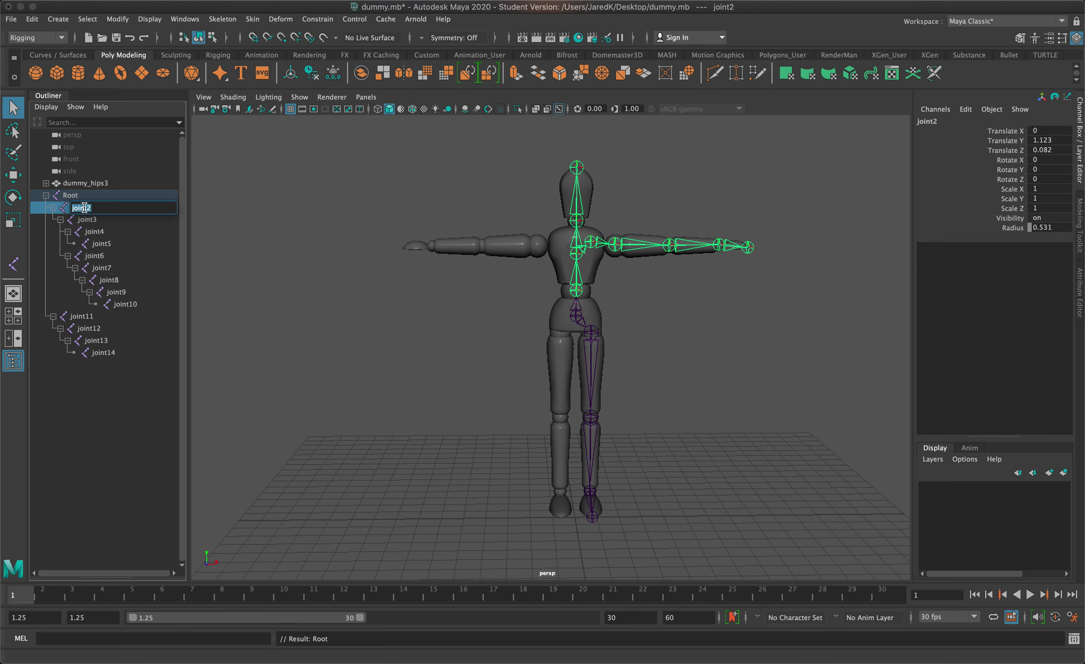
text(Stomach)
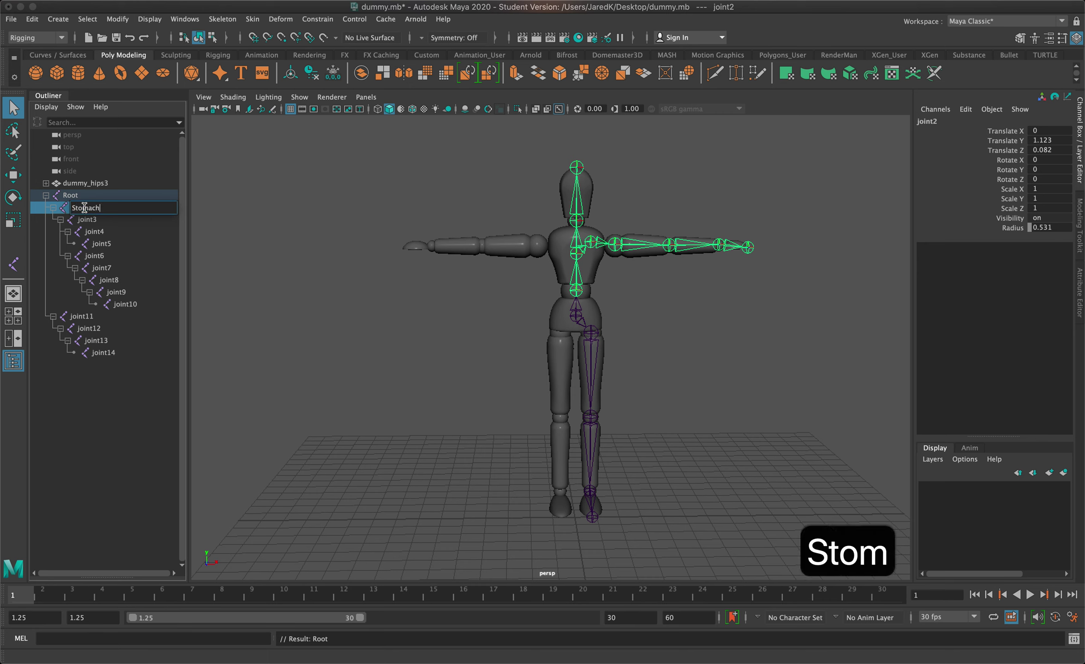
Step: Rename joint3 as Chest
click(92, 222)
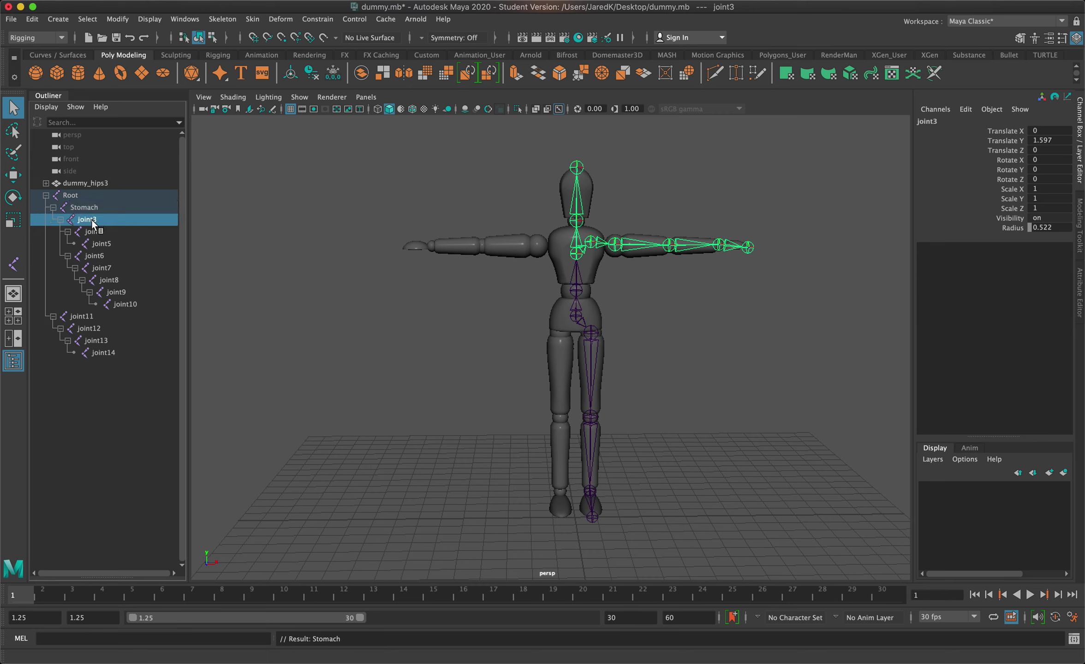
double_click(92, 220)
text(Chest)
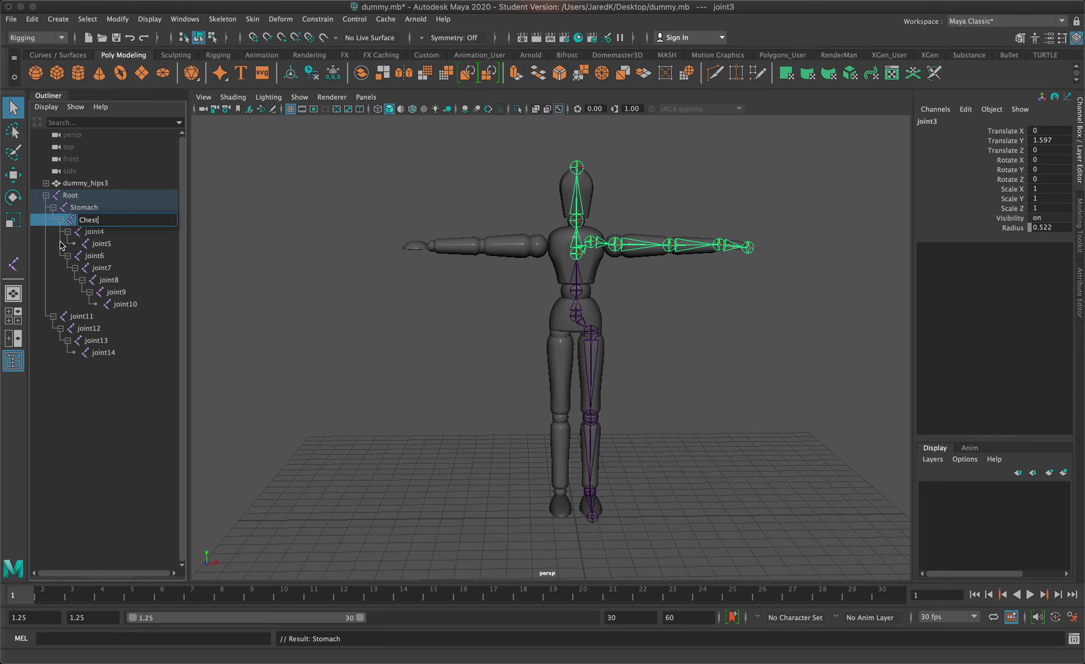
Step: Rename joint4, at the base of the head, as Neck
click(95, 232)
double_click(97, 233)
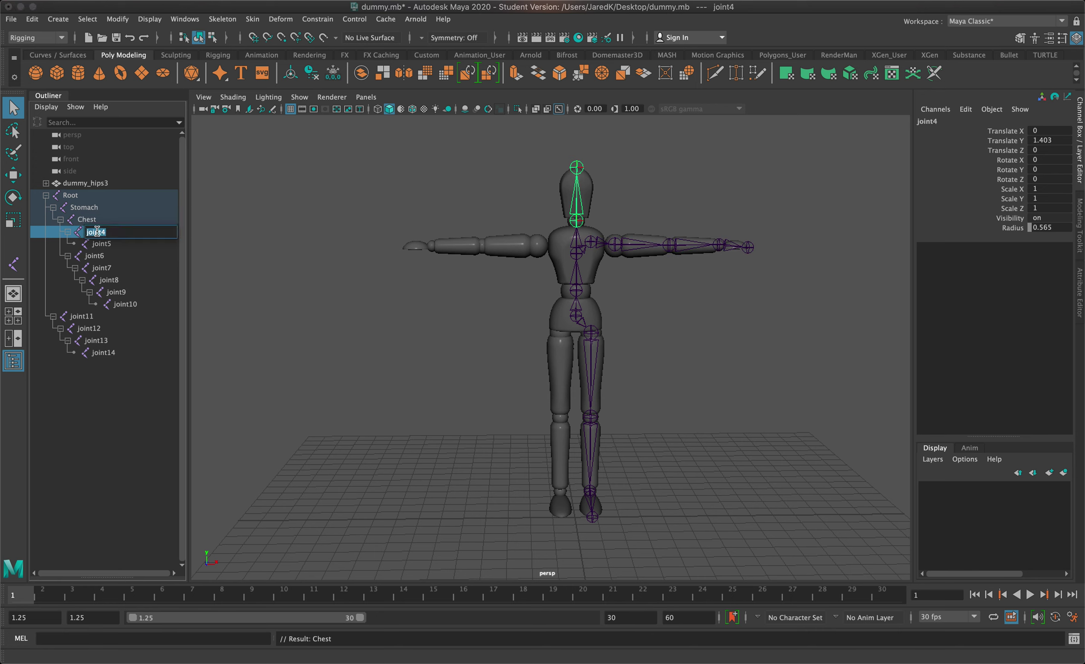
text(Head)
key(BackSpace)
key(BackSpace)
key(BackSpace)
key(BackSpace)
text(Neck)
click(793, 2)
click(825, 30)
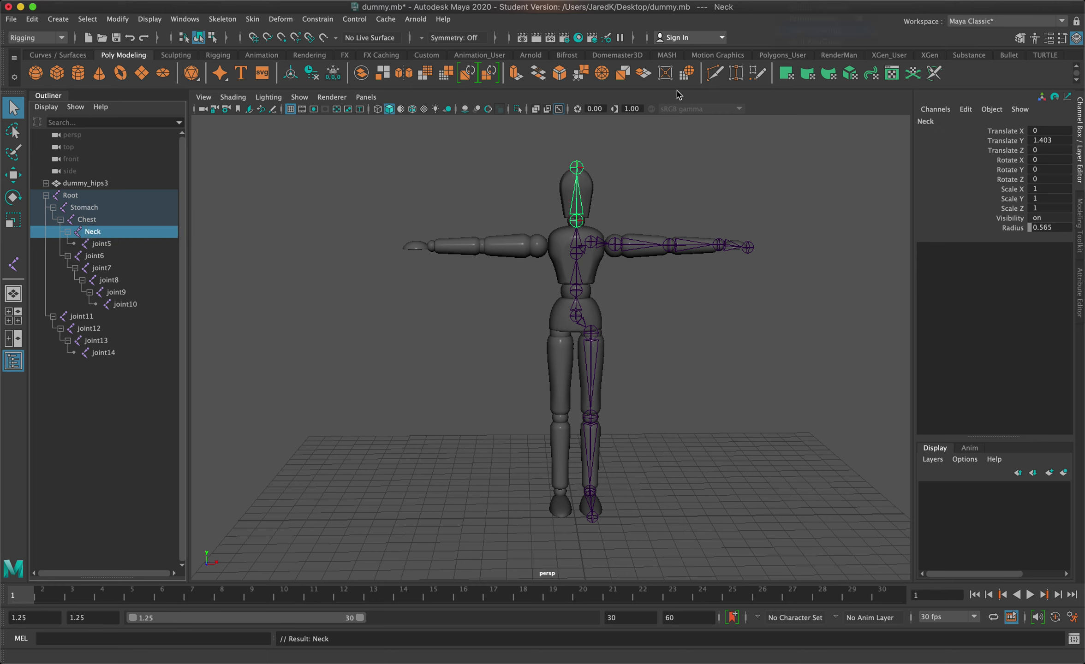
Step: Rename joint5, on the crown, as Head
click(106, 243)
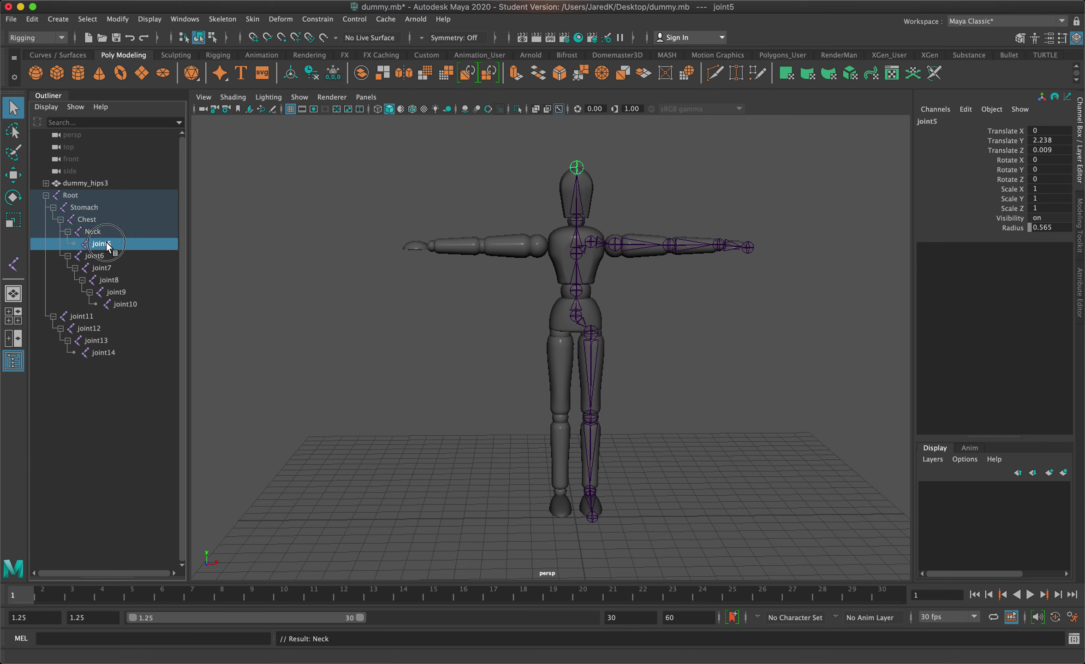
double_click(106, 243)
text(Head)
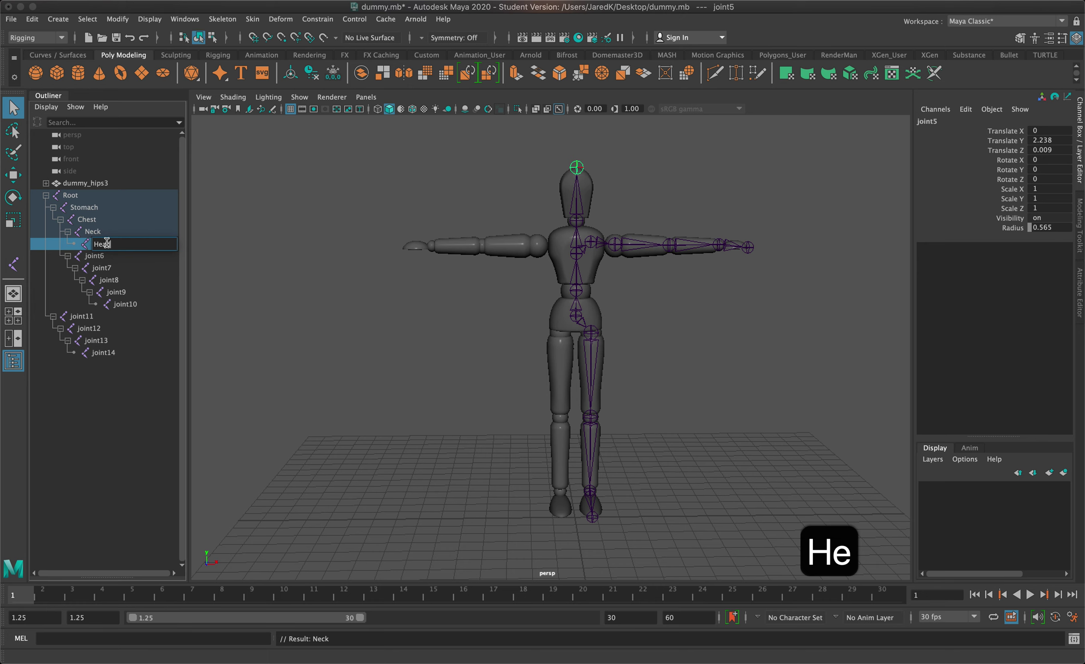
Step: Rename joint6 as L_Clavicle and joint7 as L_Shoulder
click(101, 256)
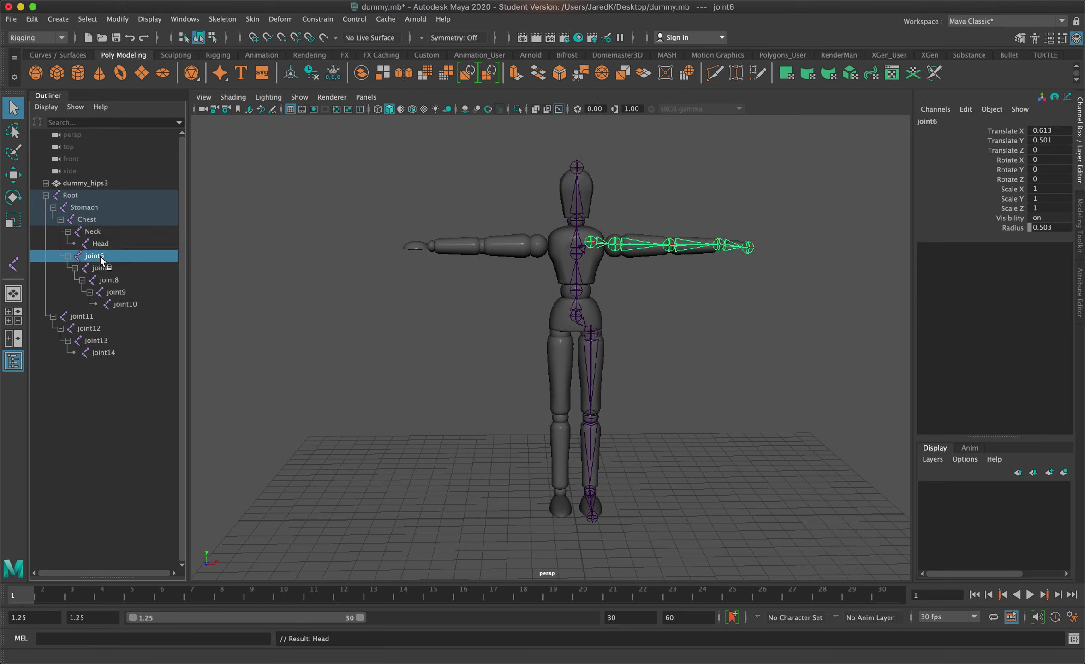
double_click(101, 256)
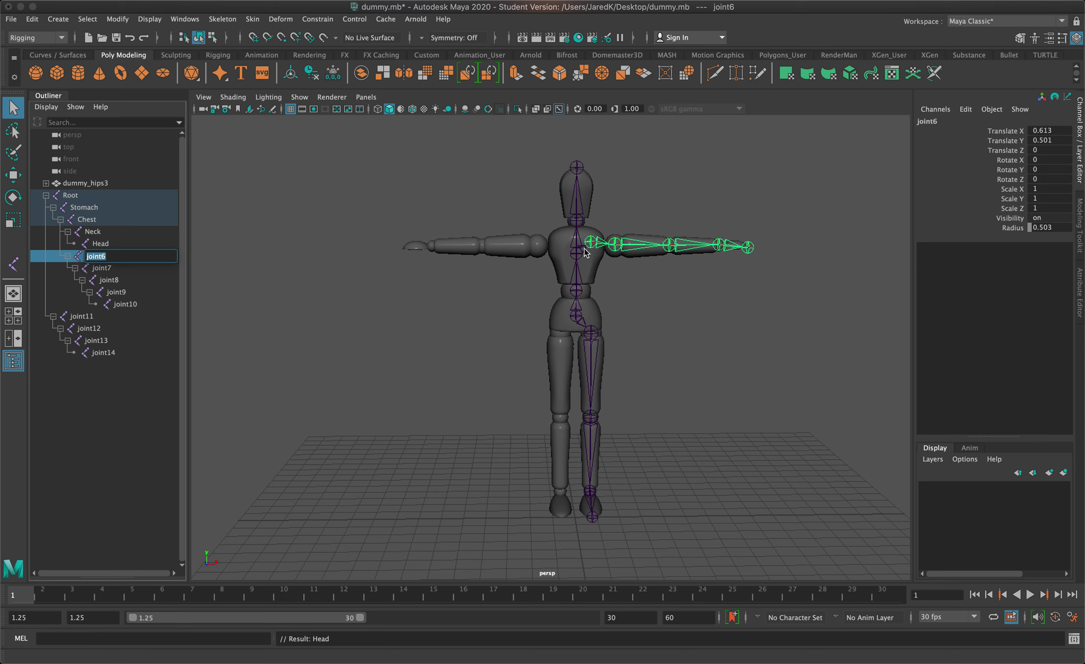
text(L_Clavicle)
key(Return)
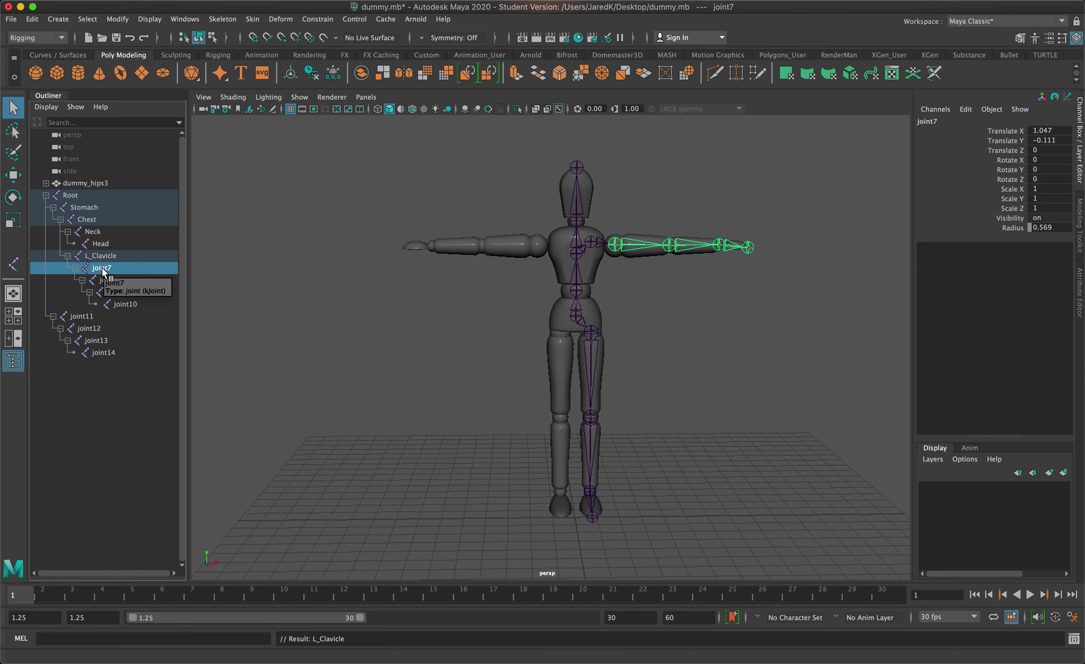
double_click(103, 268)
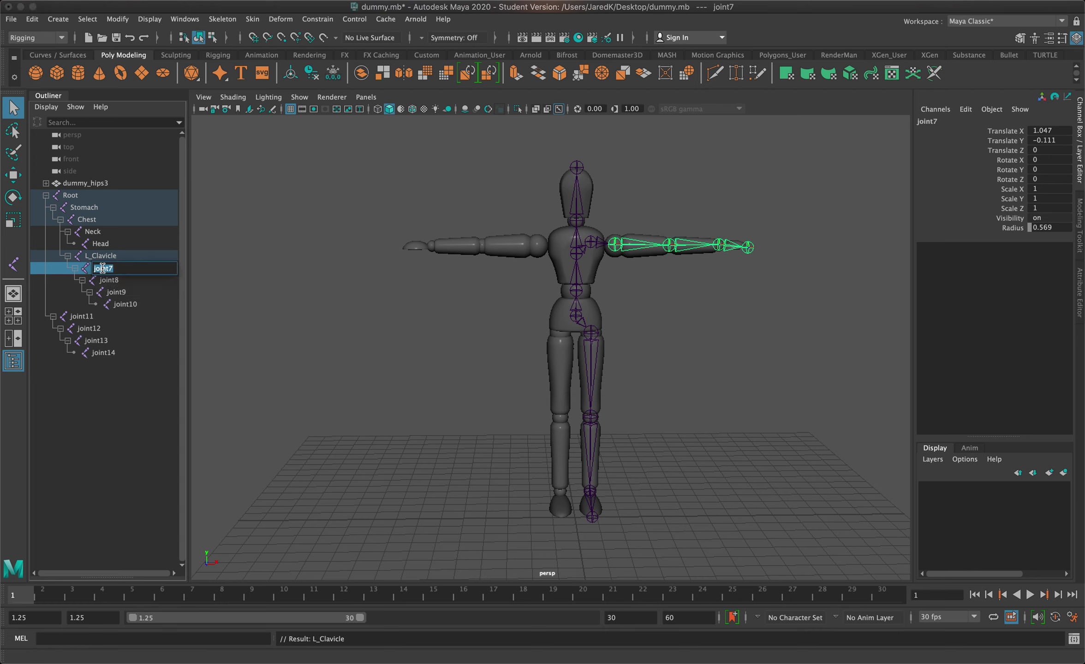
text(L_Sh)
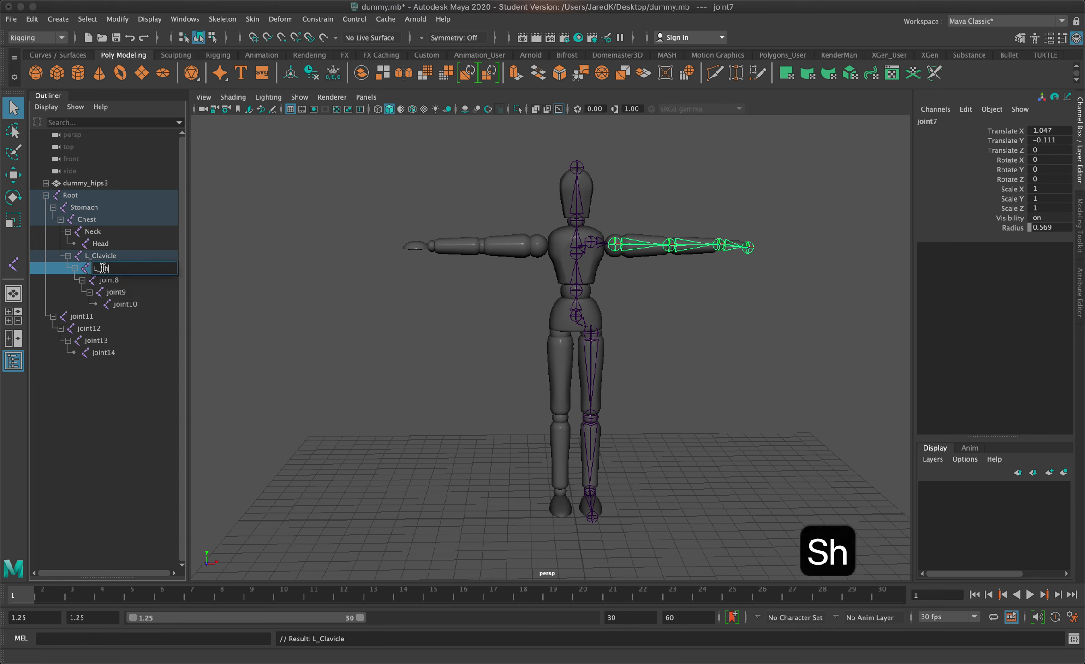
text(oulder)
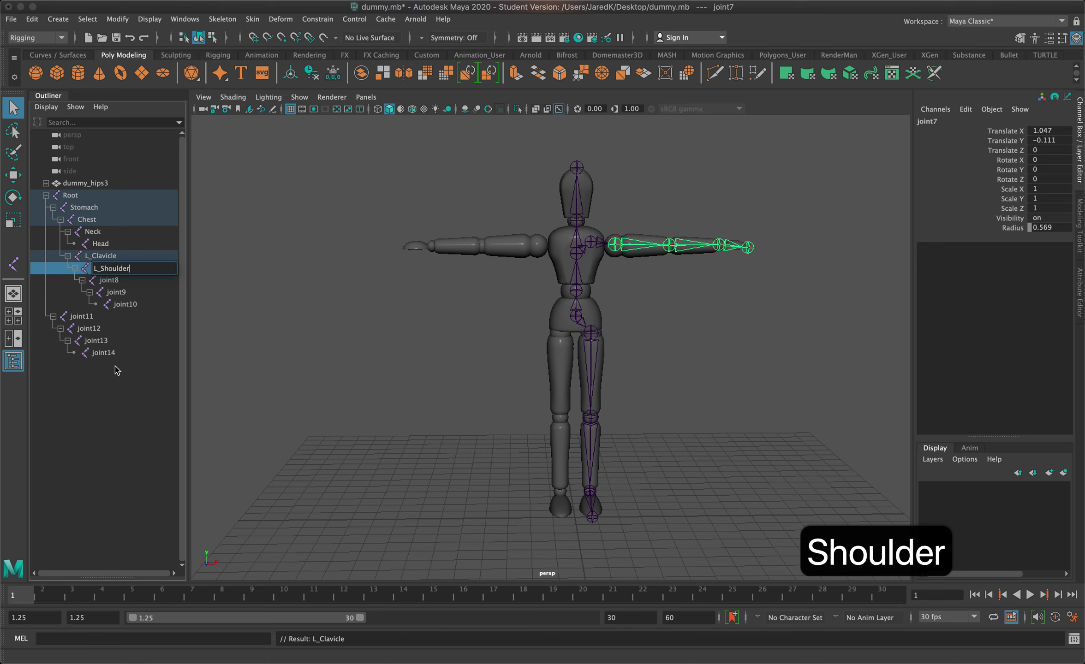
Step: Rename joint8, at the middle of the arm, as L_Elbow
double_click(112, 279)
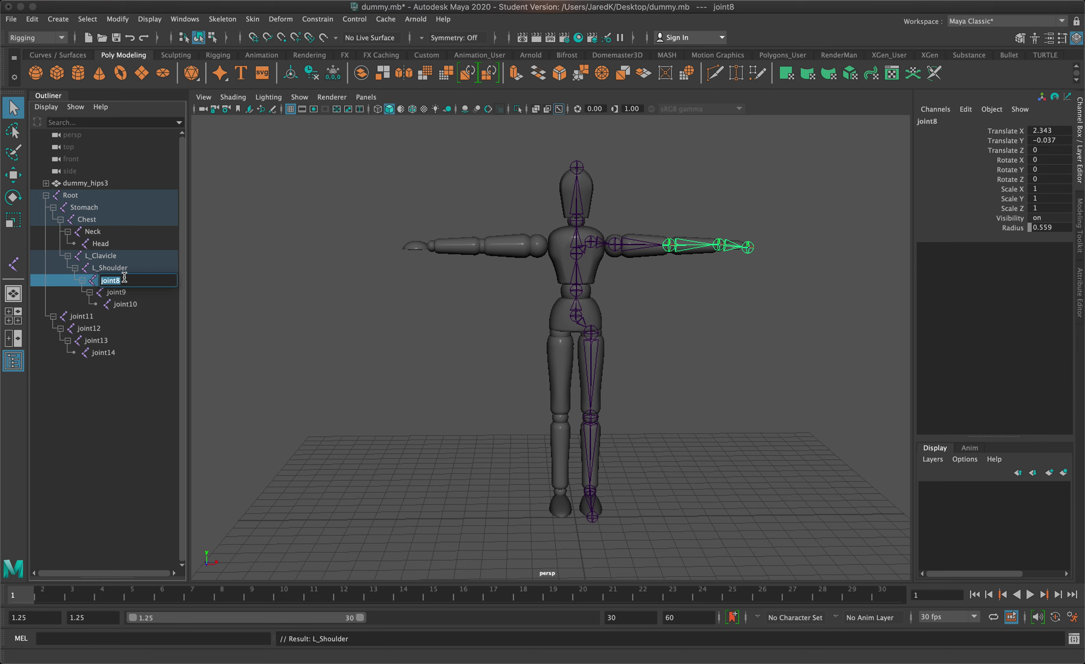
text(Left)
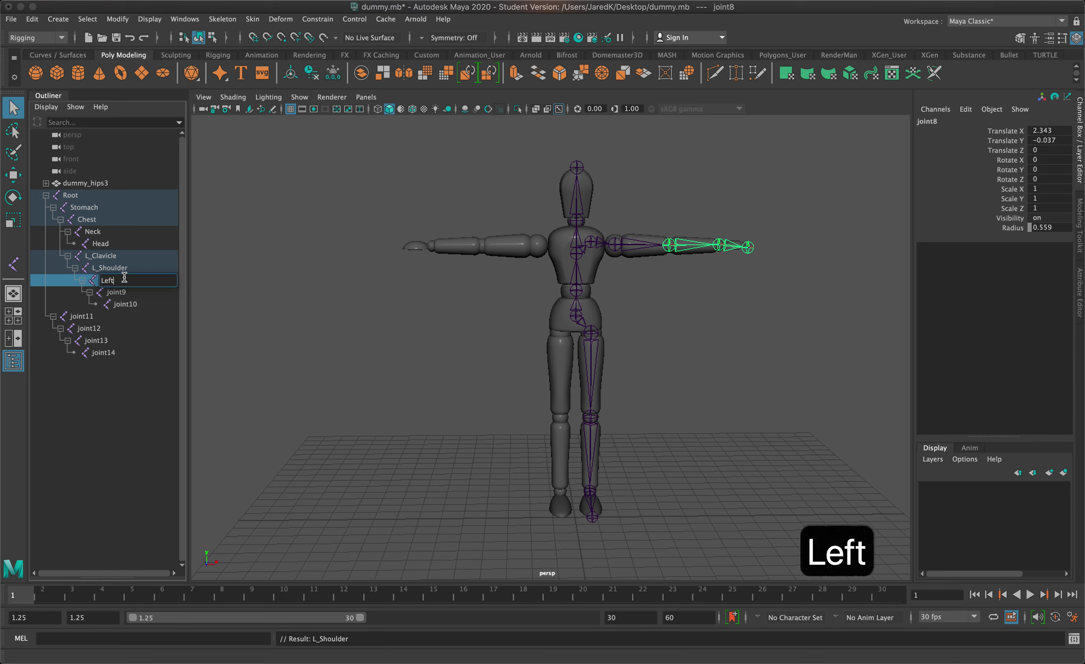
key(BackSpace)
key(BackSpace)
key(BackSpace)
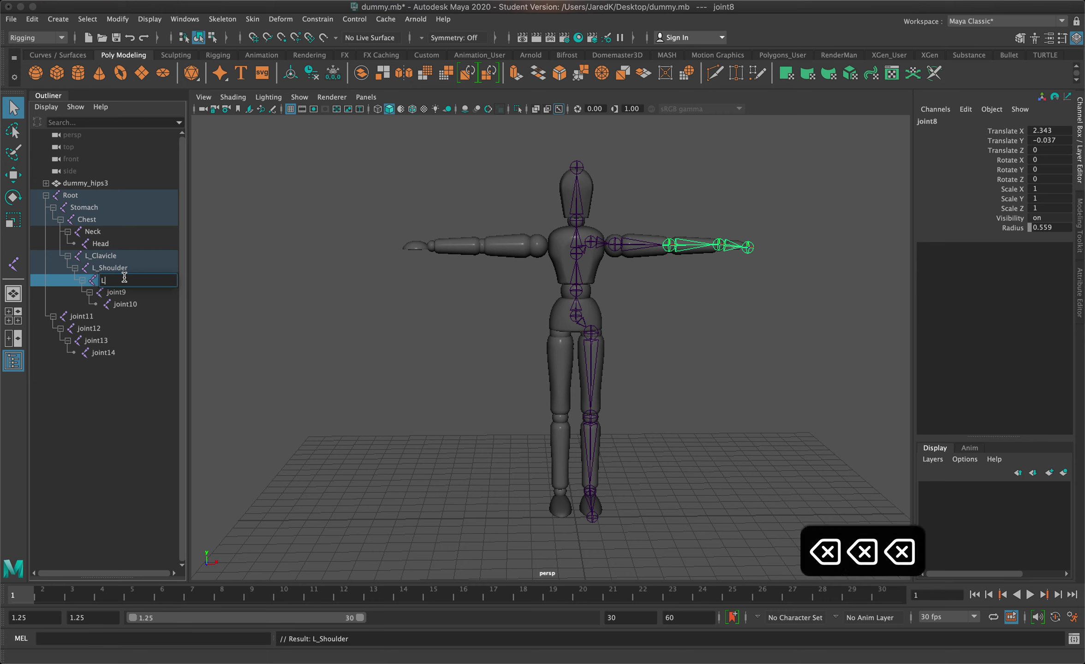
text(_)
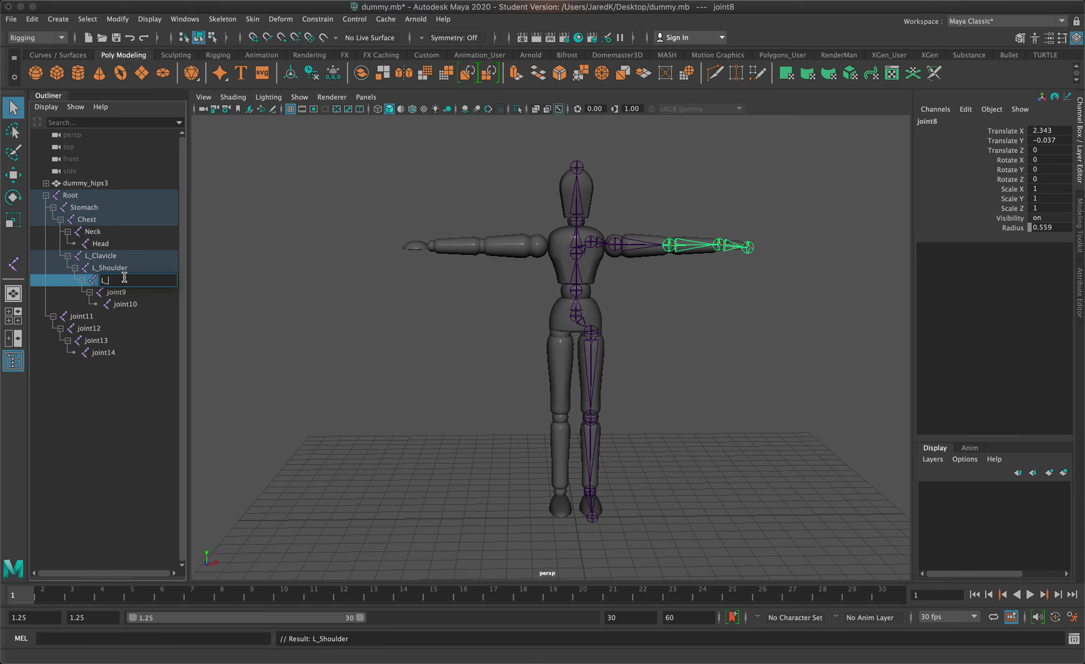
text(El)
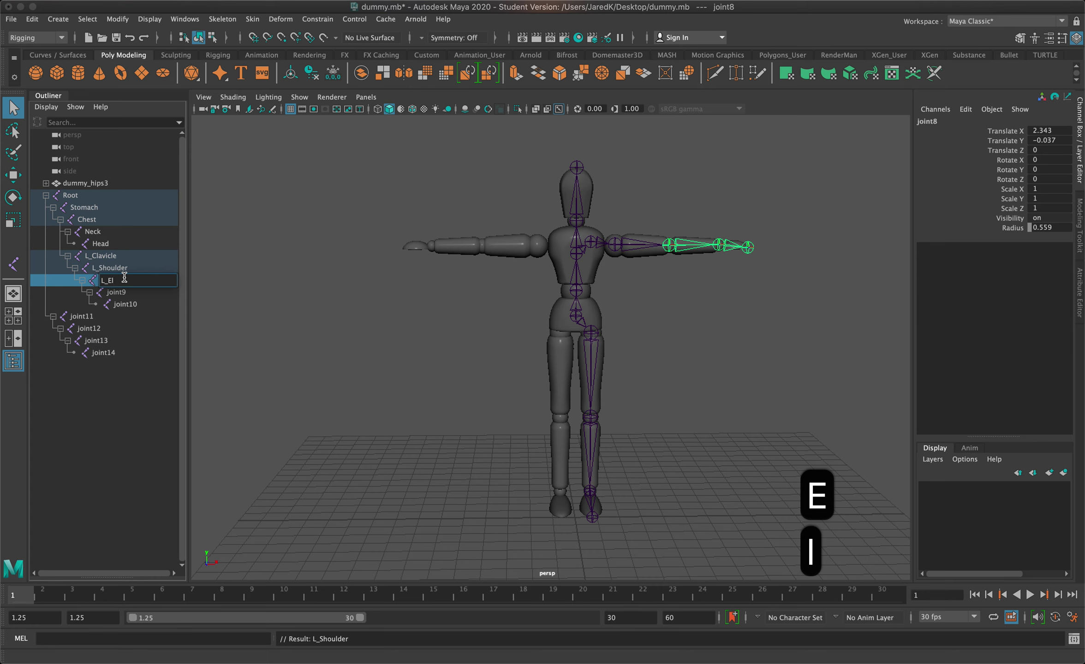
text(bow)
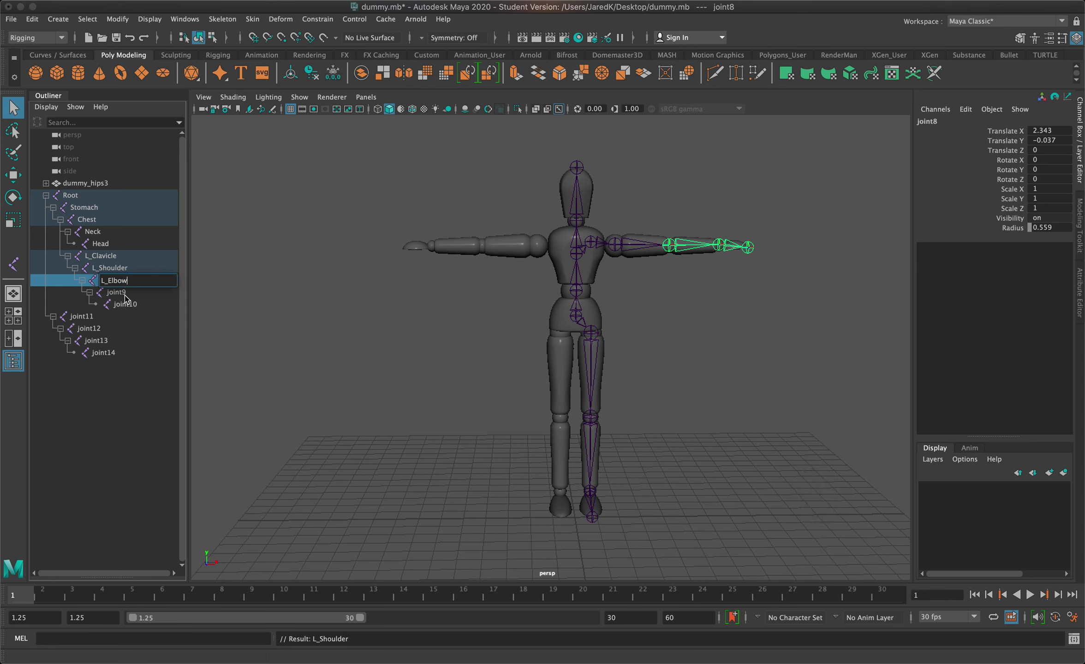
Step: Rename joint9, below L_Elbow in the hierarchy, as L_Wrst
click(123, 293)
double_click(124, 294)
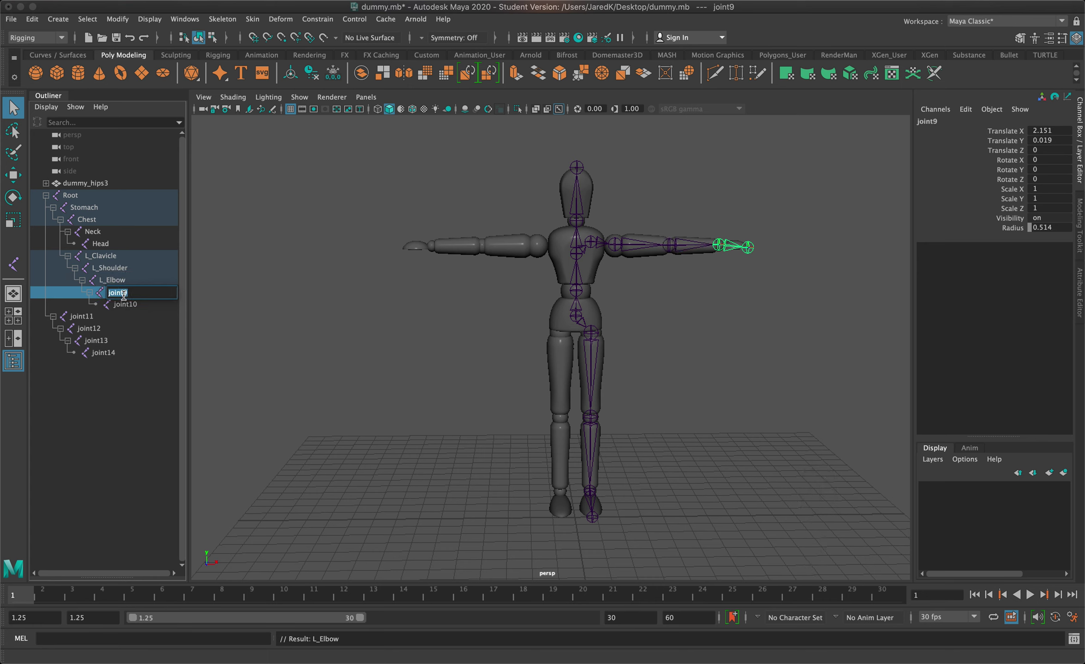
text(L_Wri)
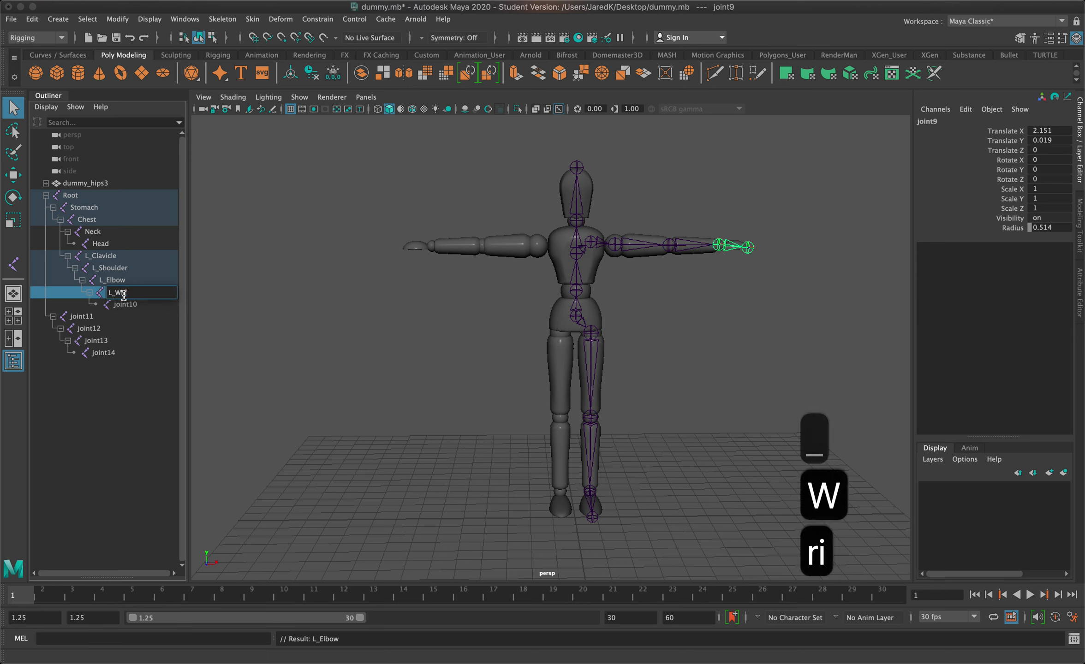
key(BackSpace)
text(st)
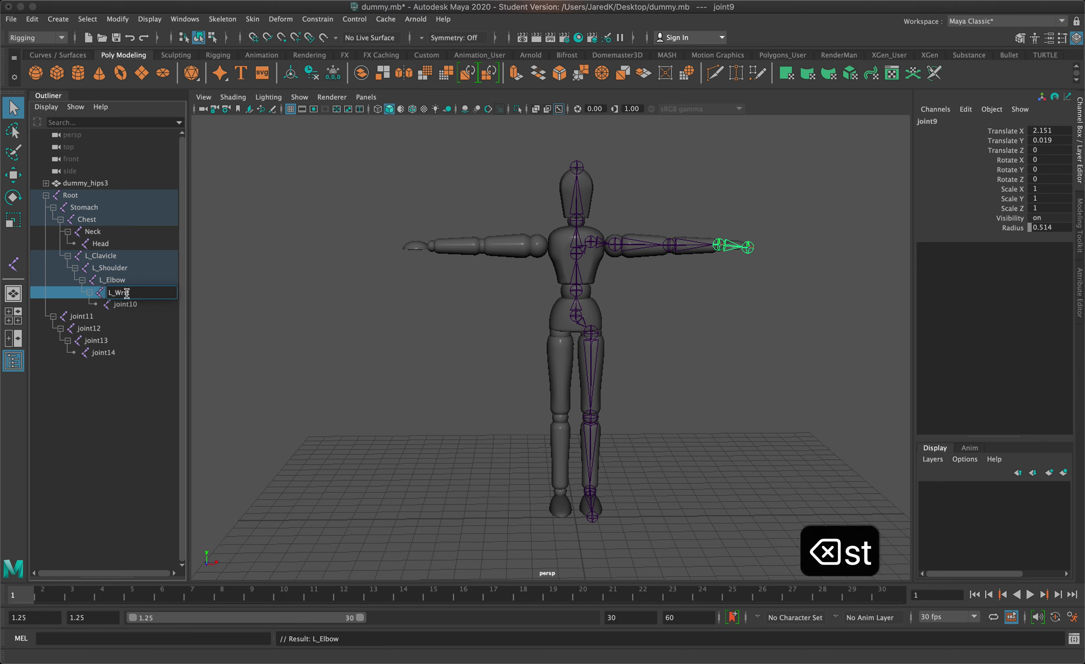
Step: Rename joint10, at the end of the arm chain, as L_Hand
click(130, 305)
double_click(130, 306)
text(L_Hand)
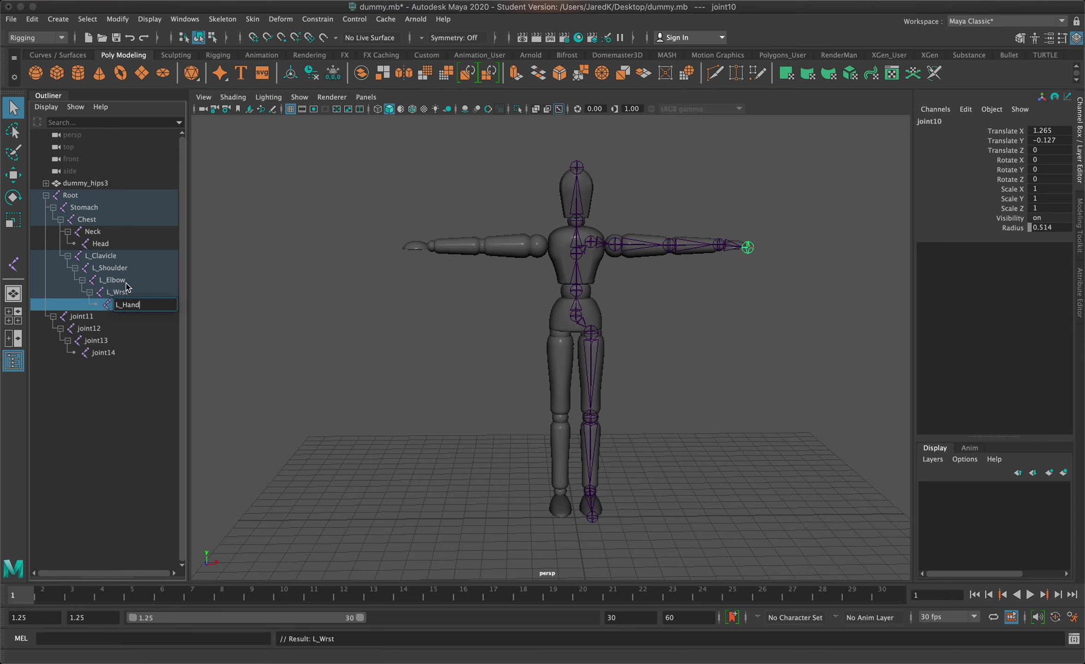
Step: Rename joint11 as L_Leg and joint12 as L_Knee
click(82, 322)
double_click(95, 318)
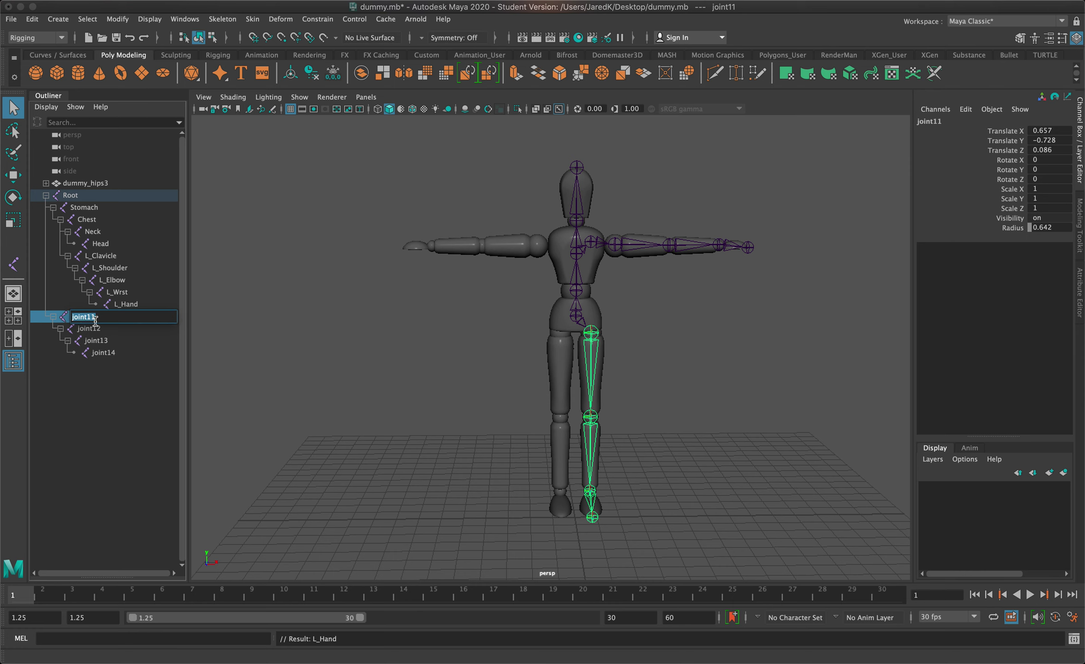
text(L_Leg)
click(95, 328)
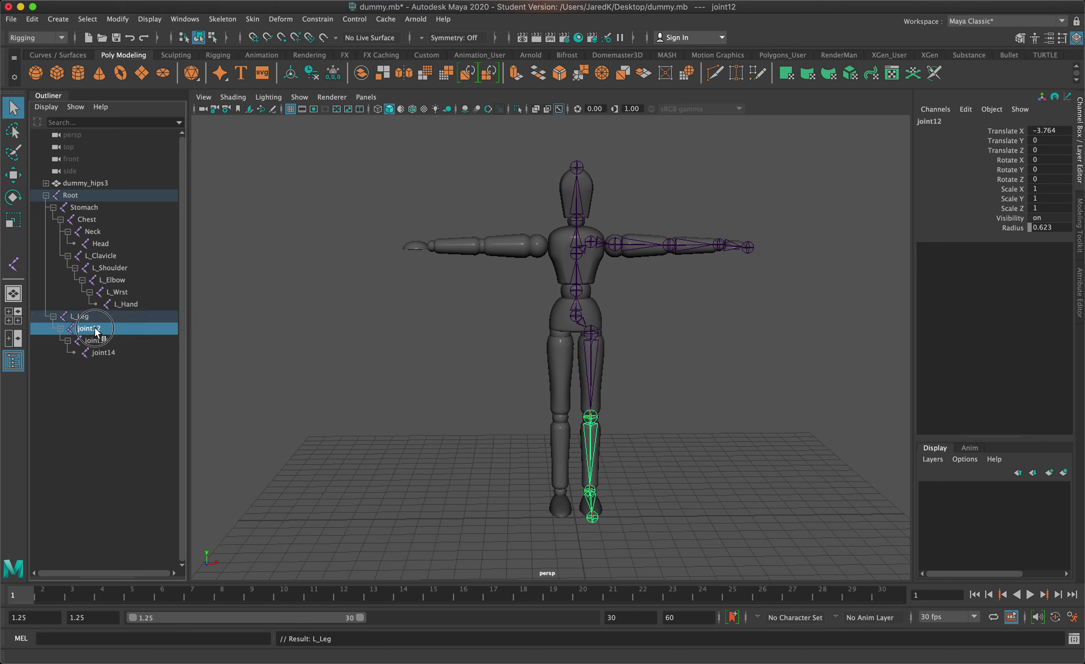
double_click(95, 328)
text(L_K)
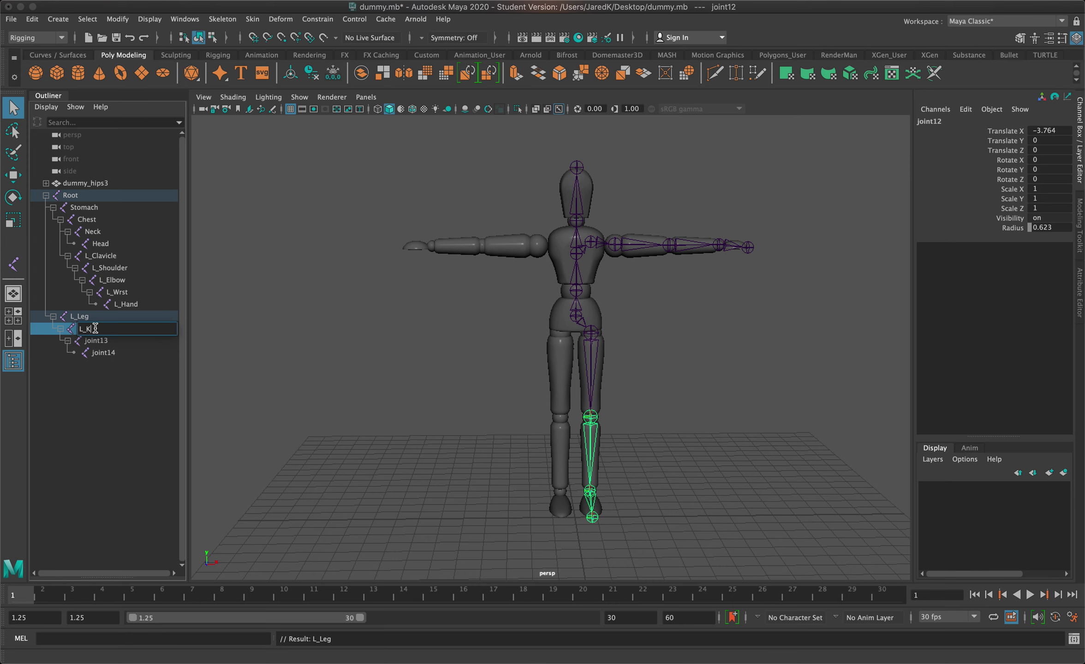
text(nee)
Step: Rename joint13 as L_Ankle and joint14 as L_Toe
double_click(97, 341)
text(L)
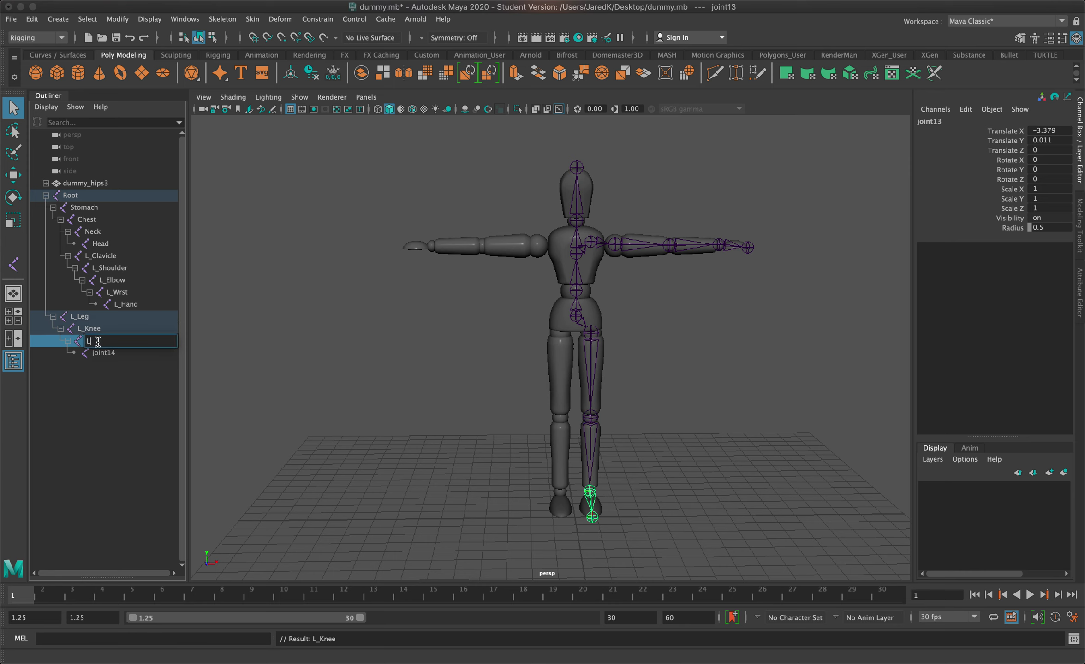
text(_Ankle)
double_click(103, 353)
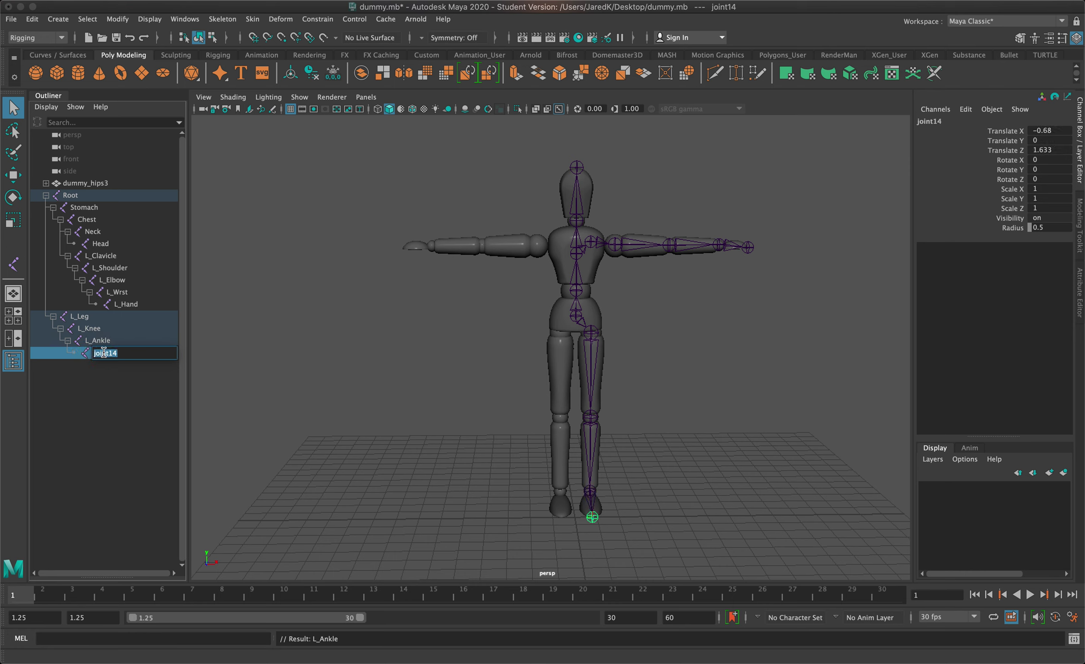
text(L_Toe)
Step: Open the Mirror Joints options for the L_Leg chain and set duplicated names to replace L_ with R_
click(593, 338)
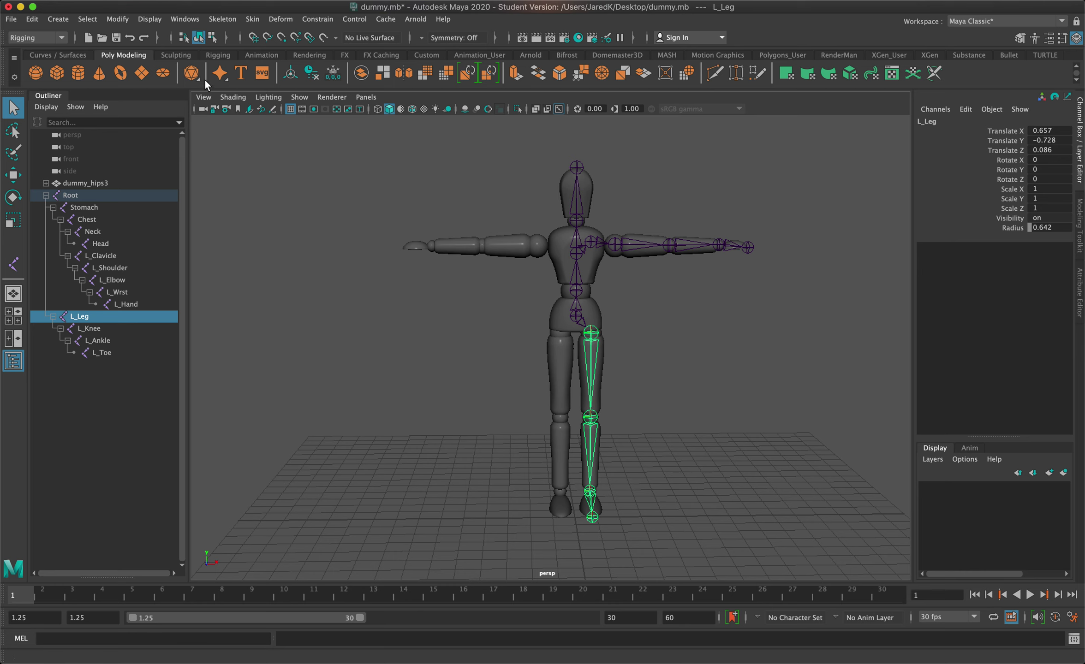
click(217, 20)
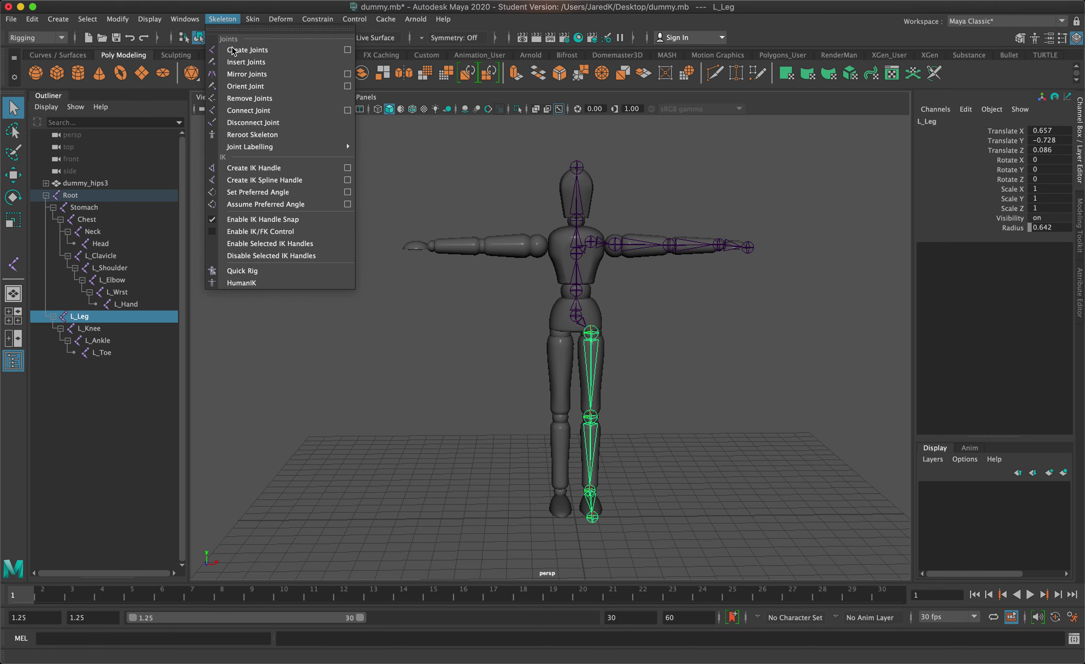
click(348, 75)
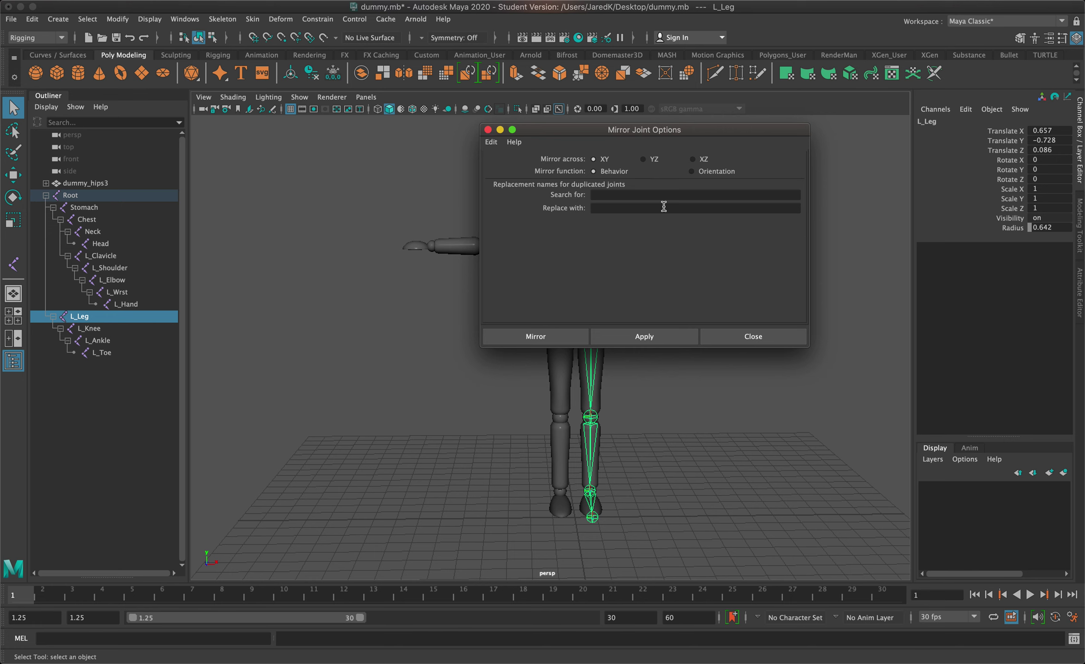
drag(623, 134, 751, 142)
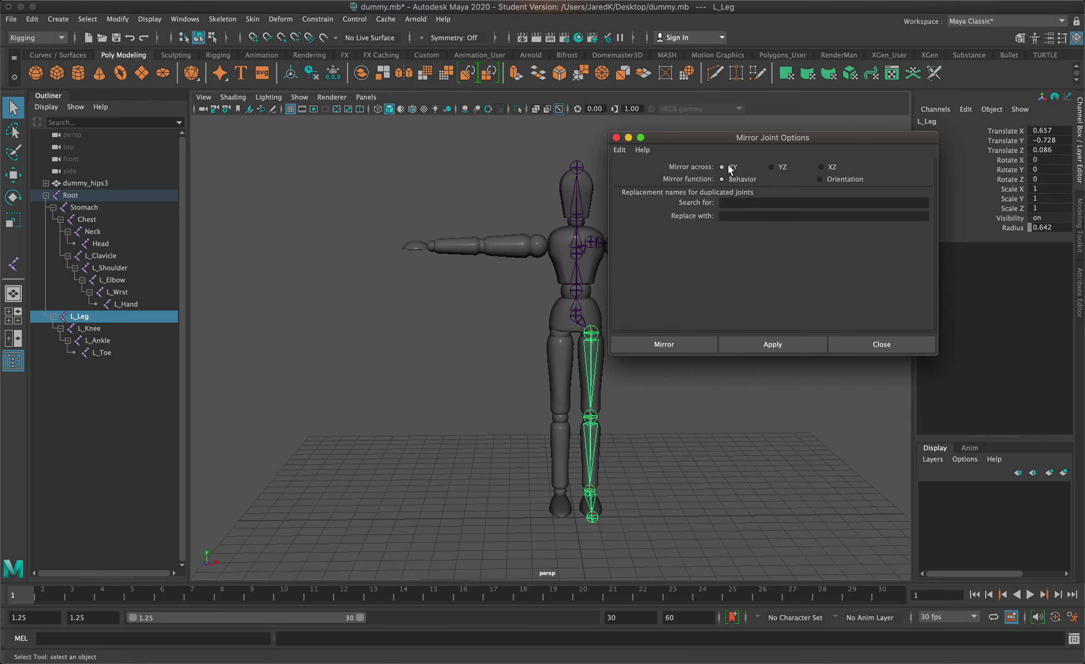
drag(728, 140, 702, 141)
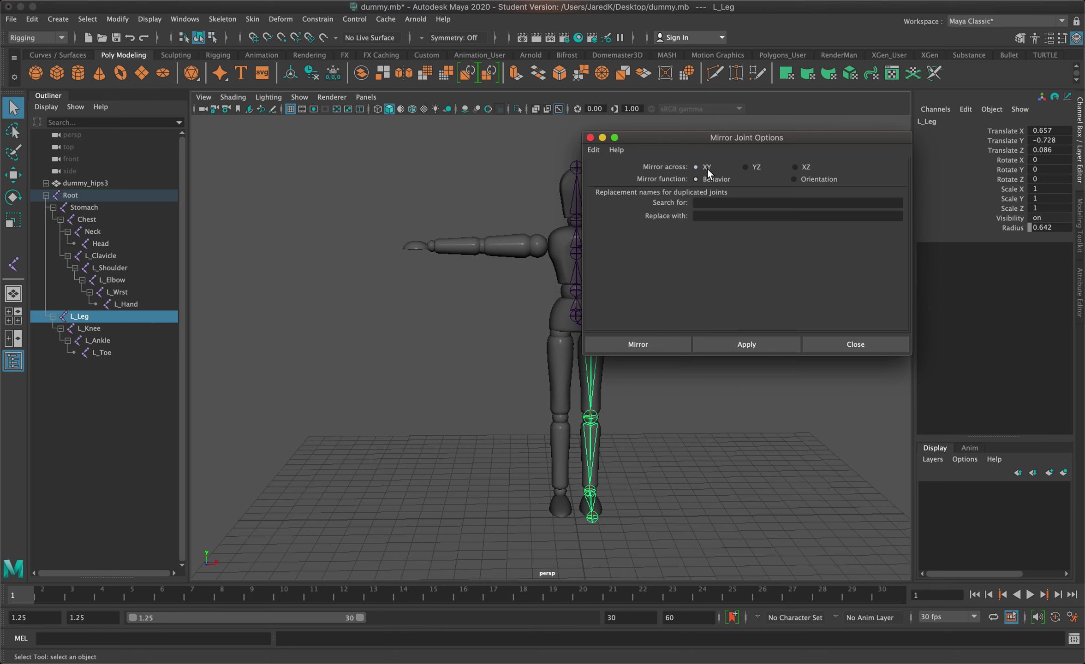
click(710, 203)
text(L_)
click(720, 215)
text(R_)
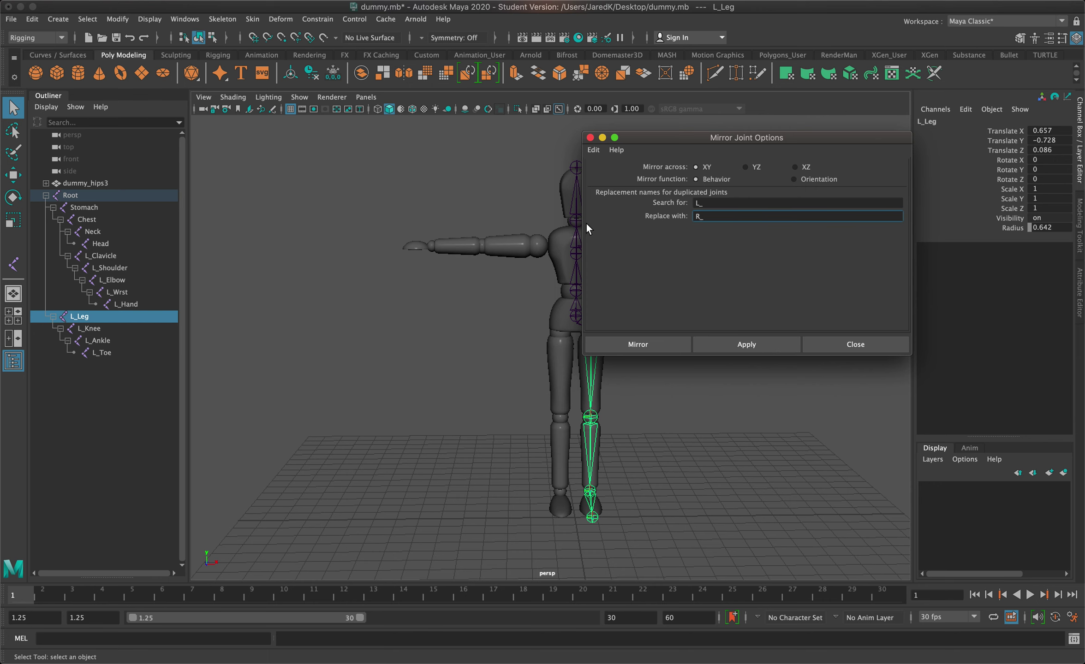
drag(687, 139, 703, 146)
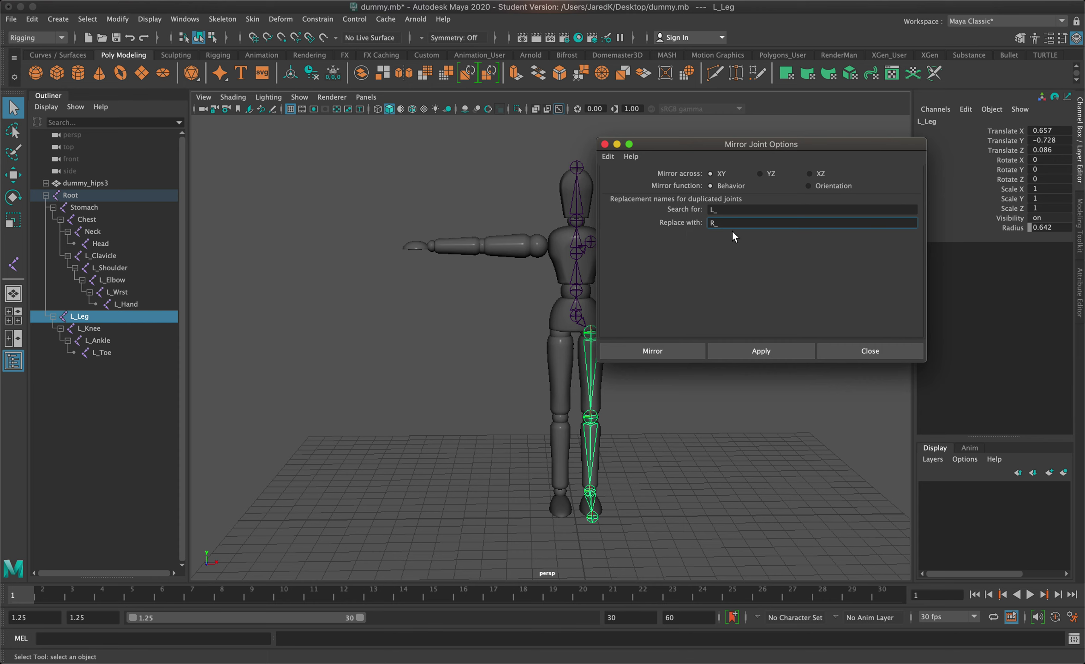
Step: Try to mirror the L_Leg chain across the XY plane, and undo the attempt
click(753, 350)
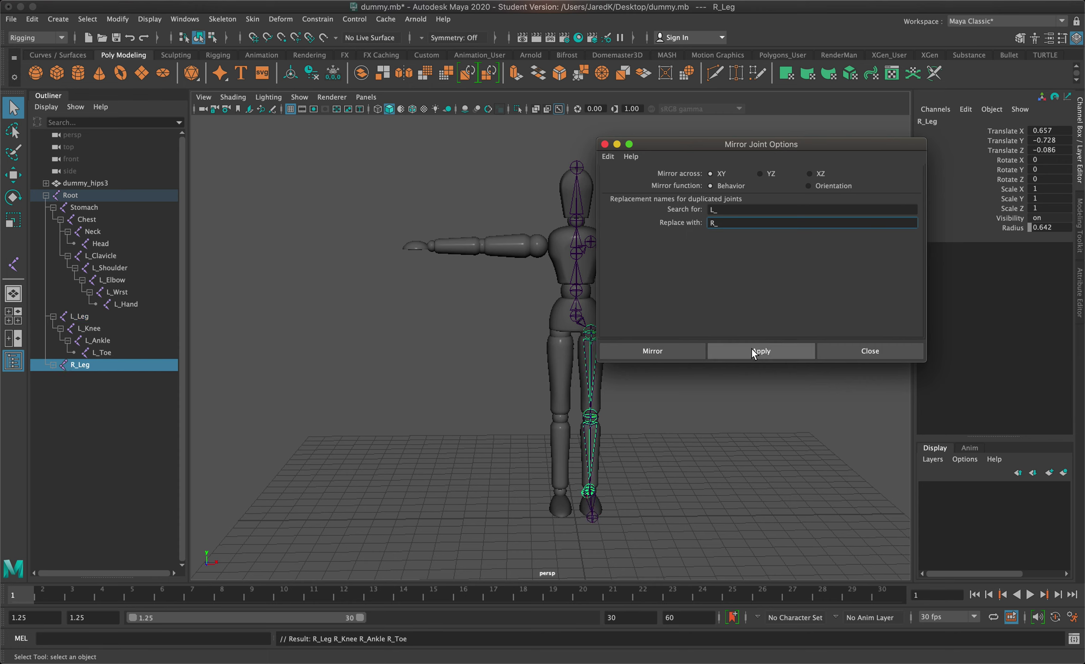
key(ctrl+z)
click(697, 422)
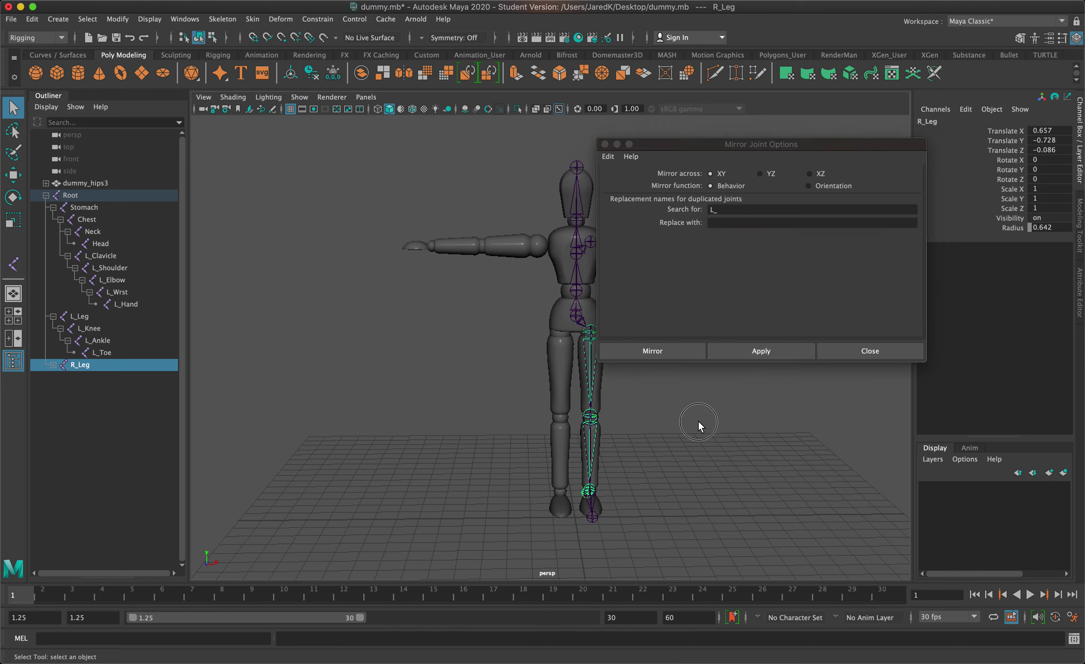
key(ctrl+z)
key(ctrl+z)
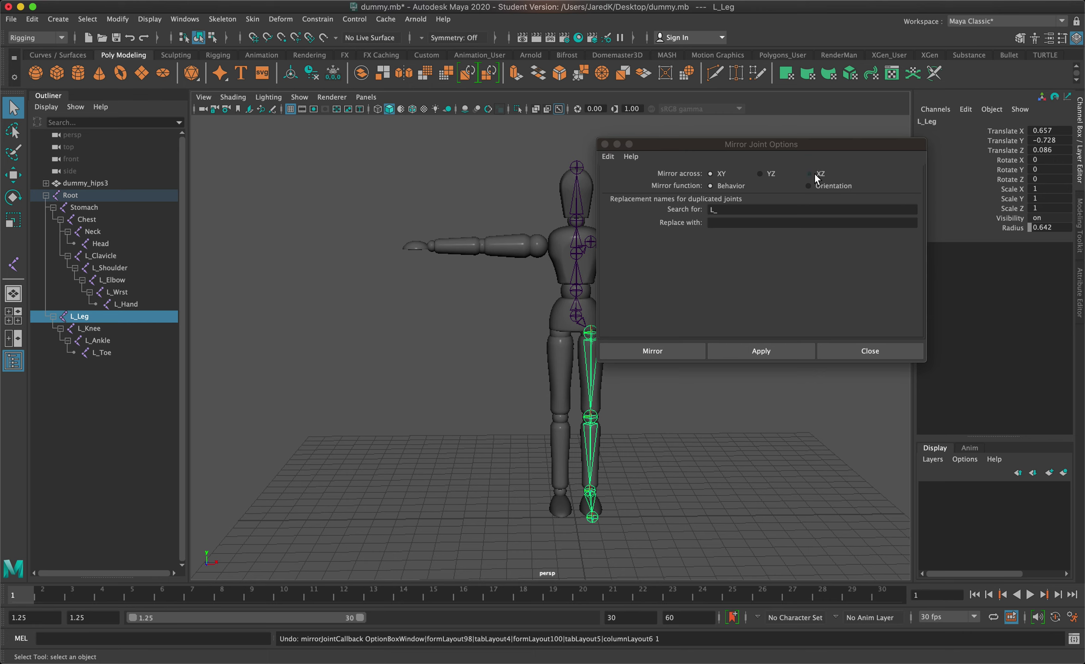
Step: Set the mirror plane to YZ, try mirroring the L_Leg chain, and undo that mirror
click(774, 175)
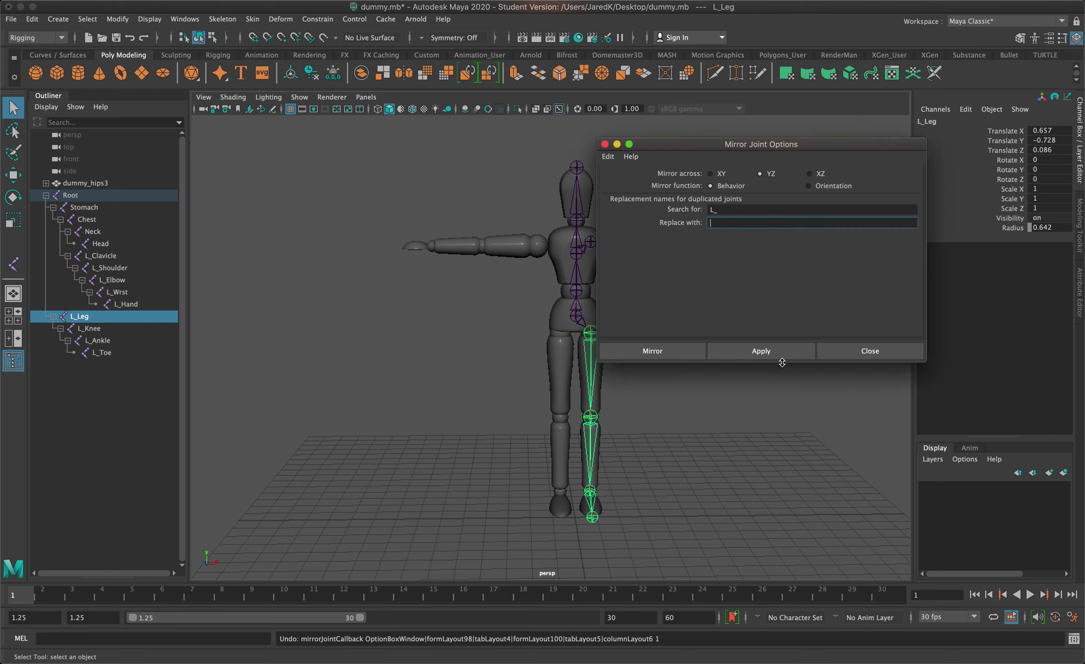
click(770, 351)
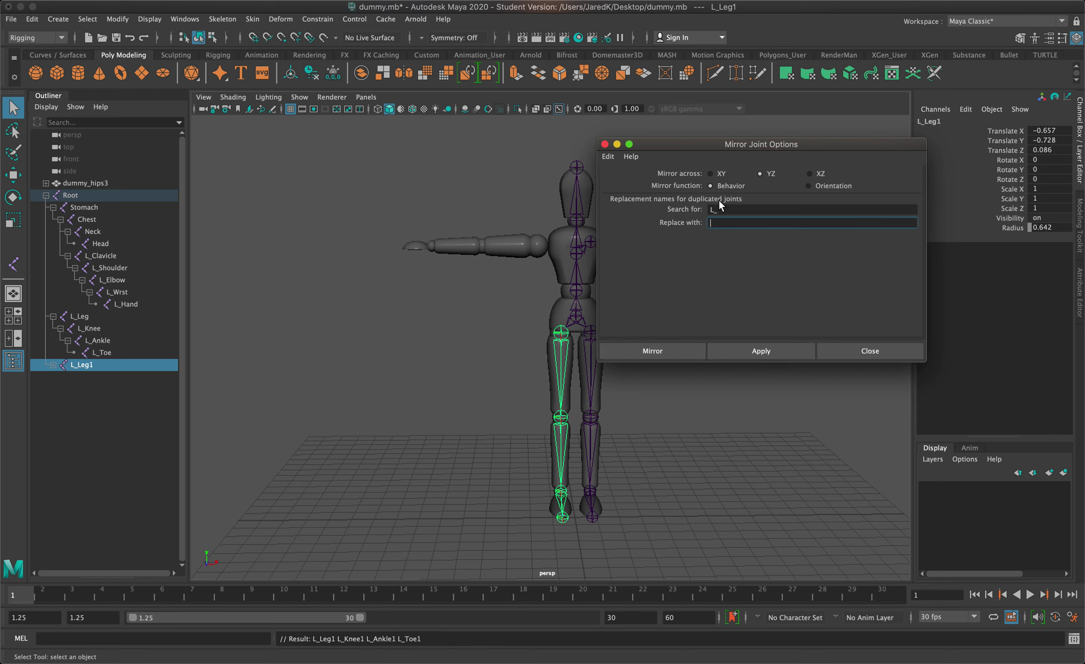
click(499, 405)
key(ctrl+z)
key(ctrl+z)
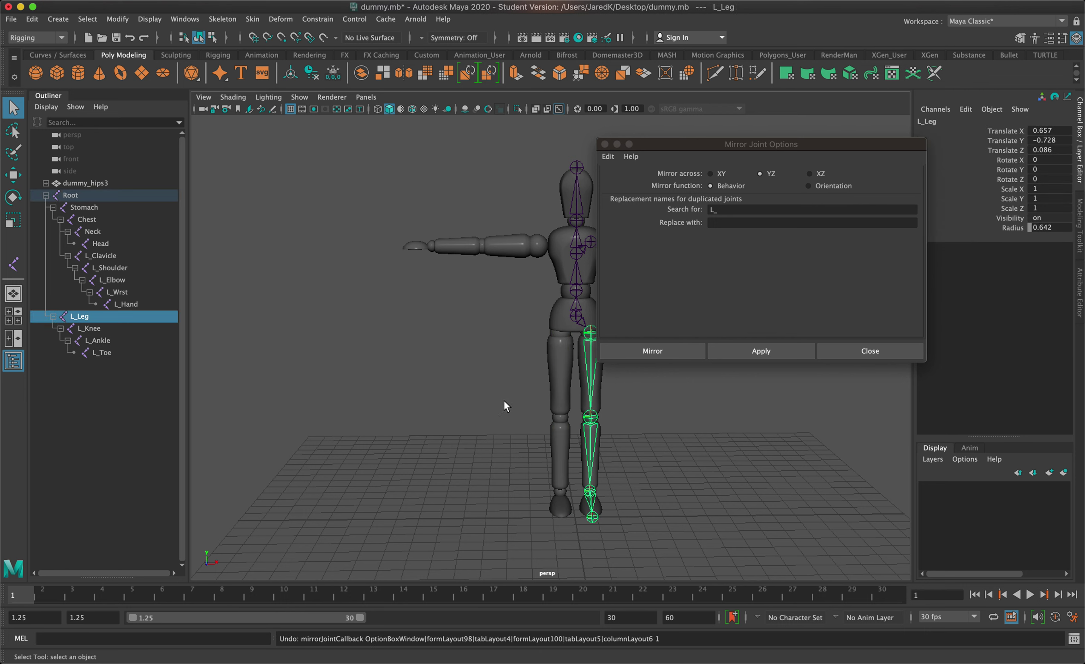
Step: Mirror the L_Leg chain across YZ with the replacement prefix R_, and expand the mirrored R_Leg hierarchy down to its toe
click(716, 221)
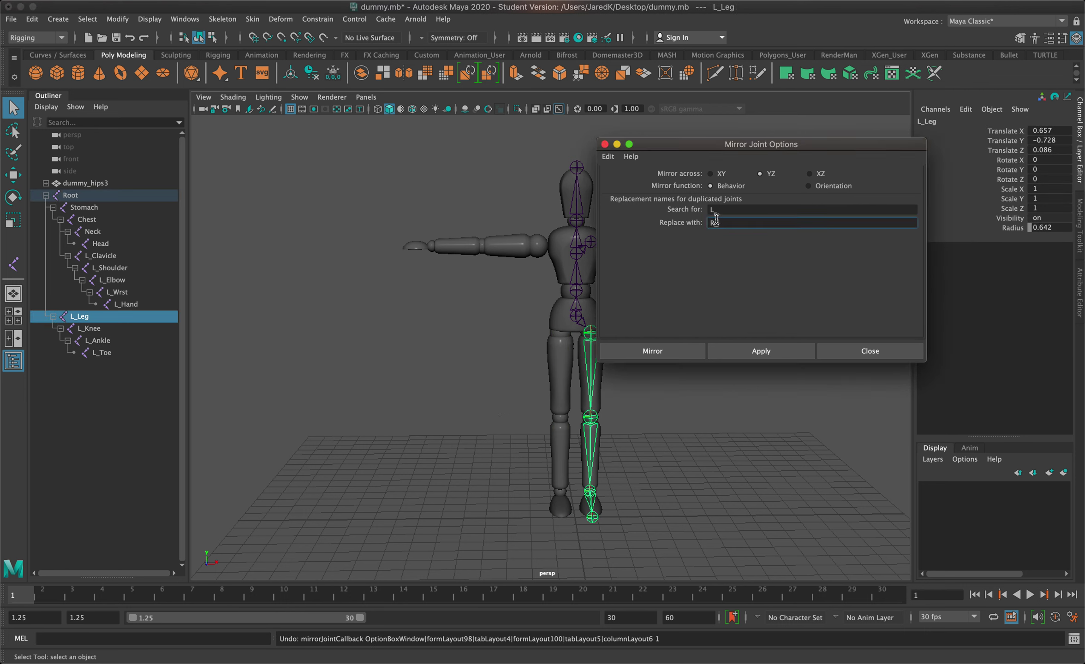
text(R_)
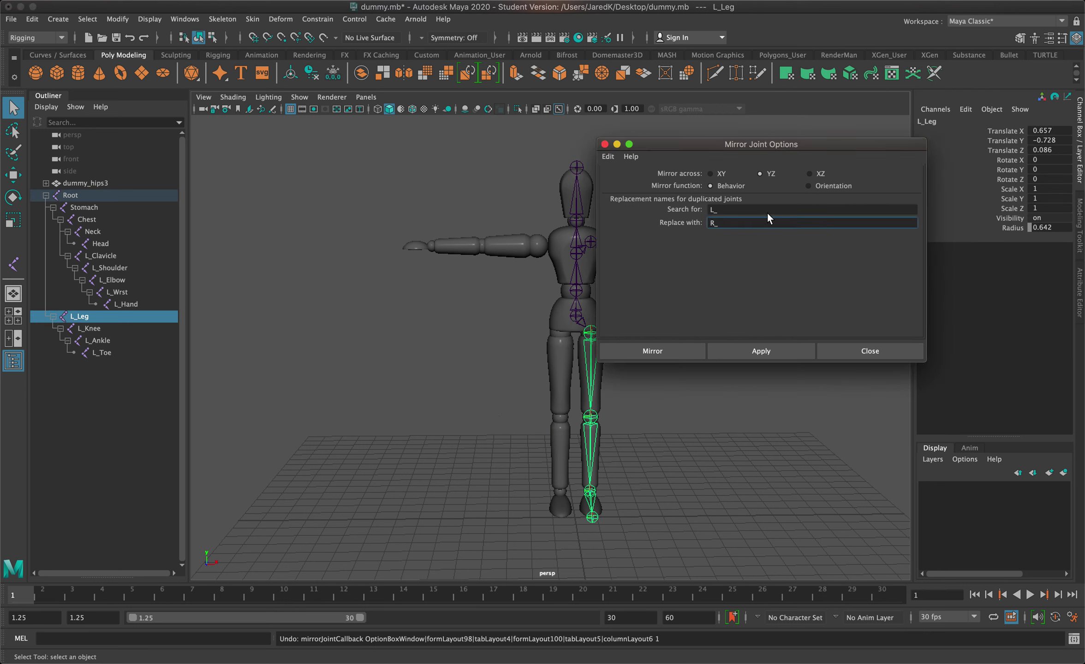
click(743, 352)
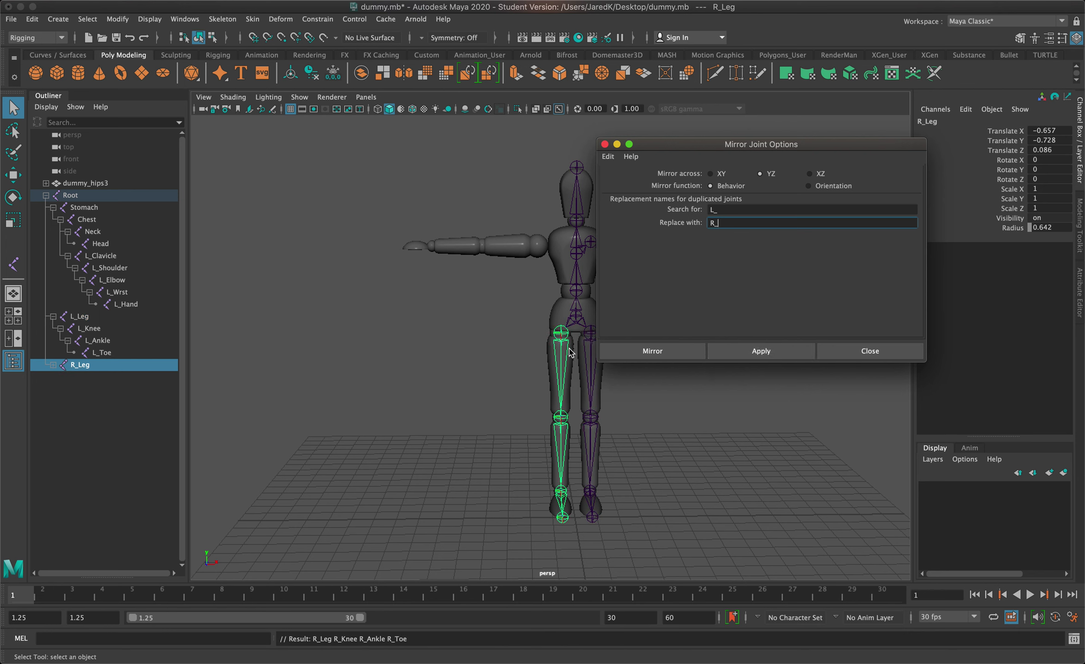
click(53, 365)
click(61, 377)
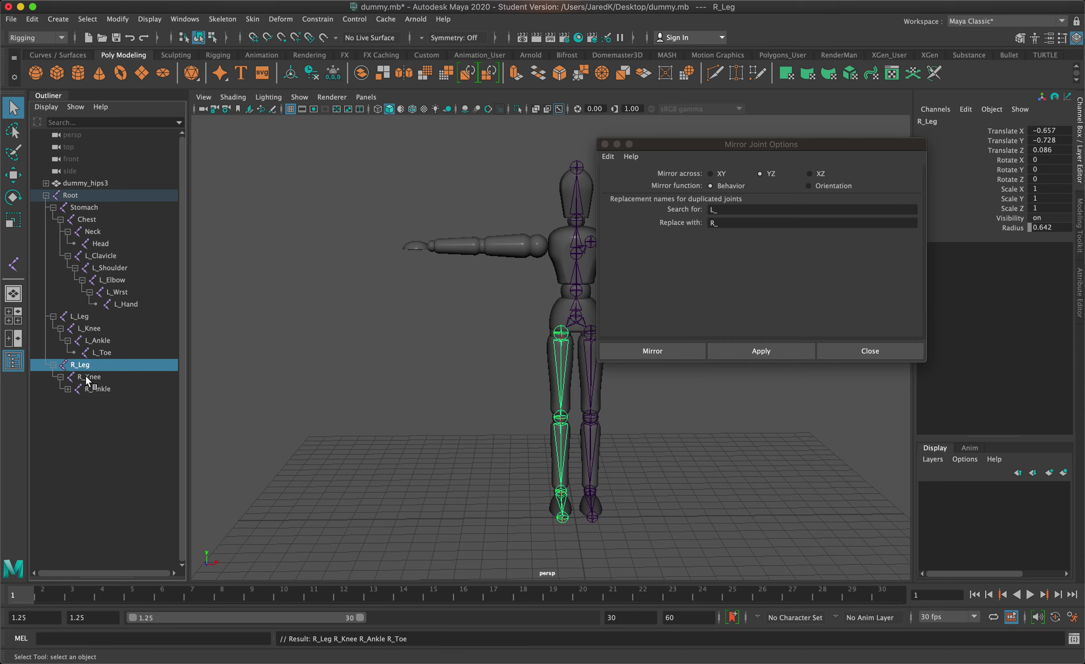
click(68, 389)
Step: Mirror the L_Clavicle arm chain across YZ, replacing L_ with R_ in the duplicated joint names
click(589, 242)
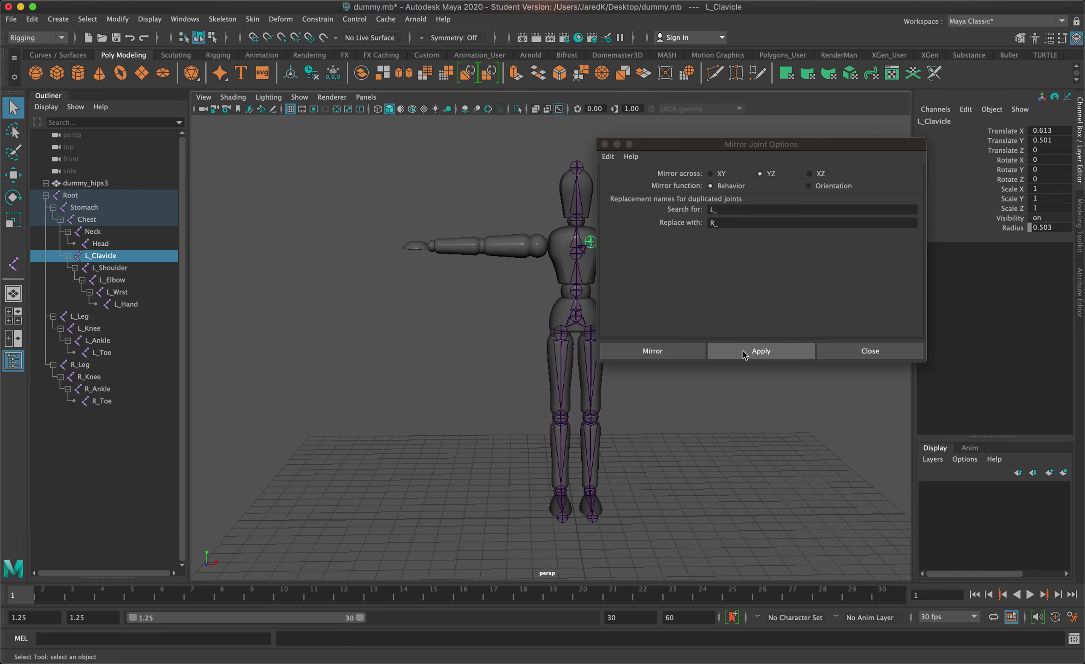
click(691, 354)
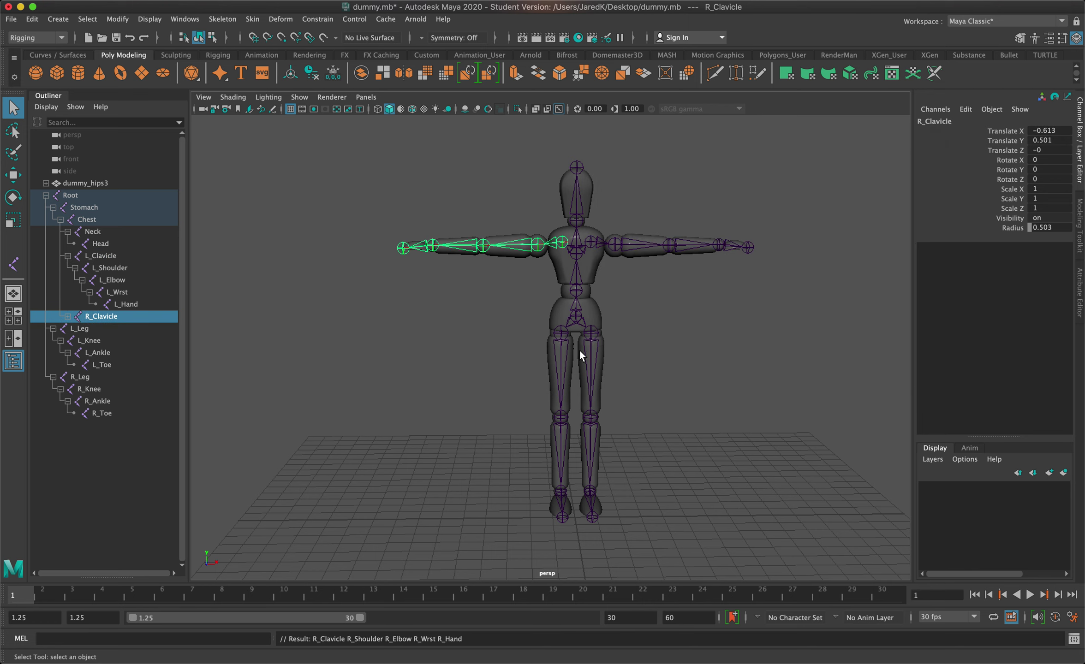
alt+drag(646, 339, 695, 351)
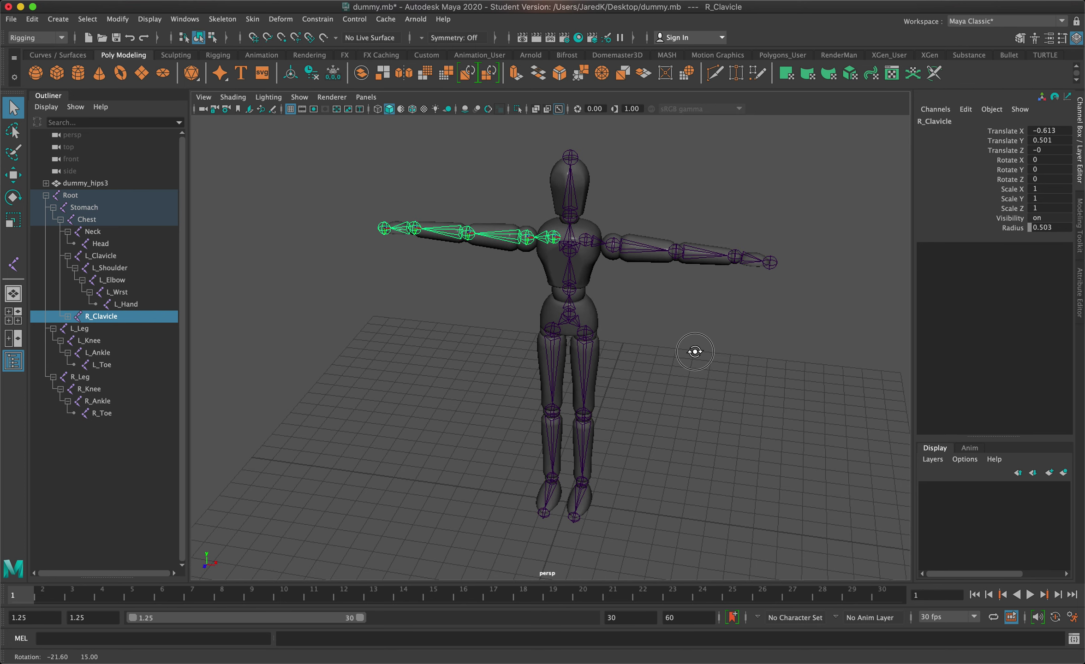